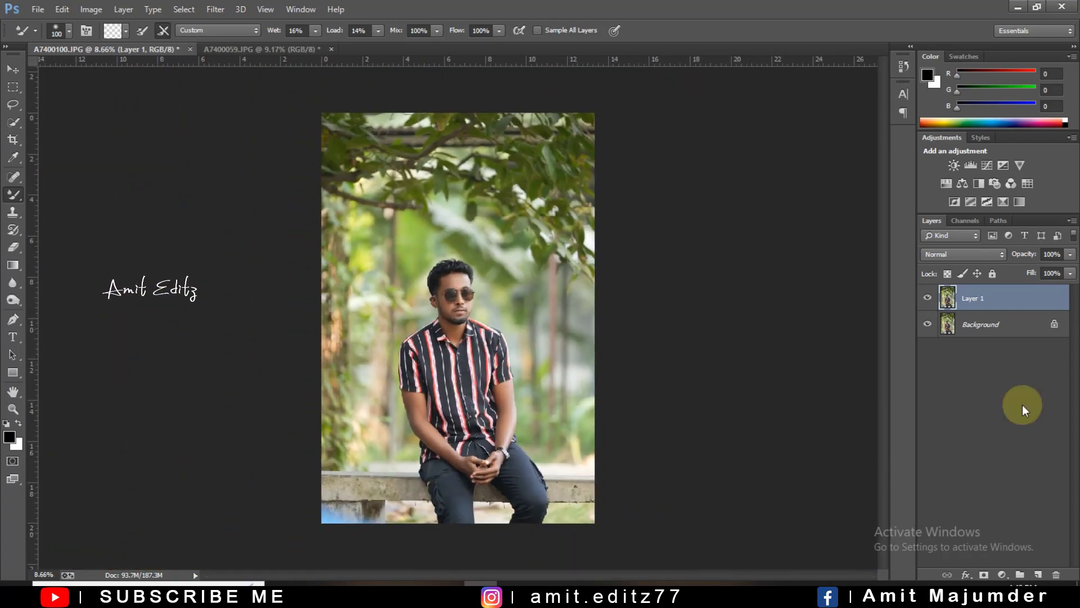
# Duplicate Layer 1 twice so Layer 1 copy 2 sits on top
pyautogui.moveTo(1033, 298); pyautogui.dragTo(1038, 575)
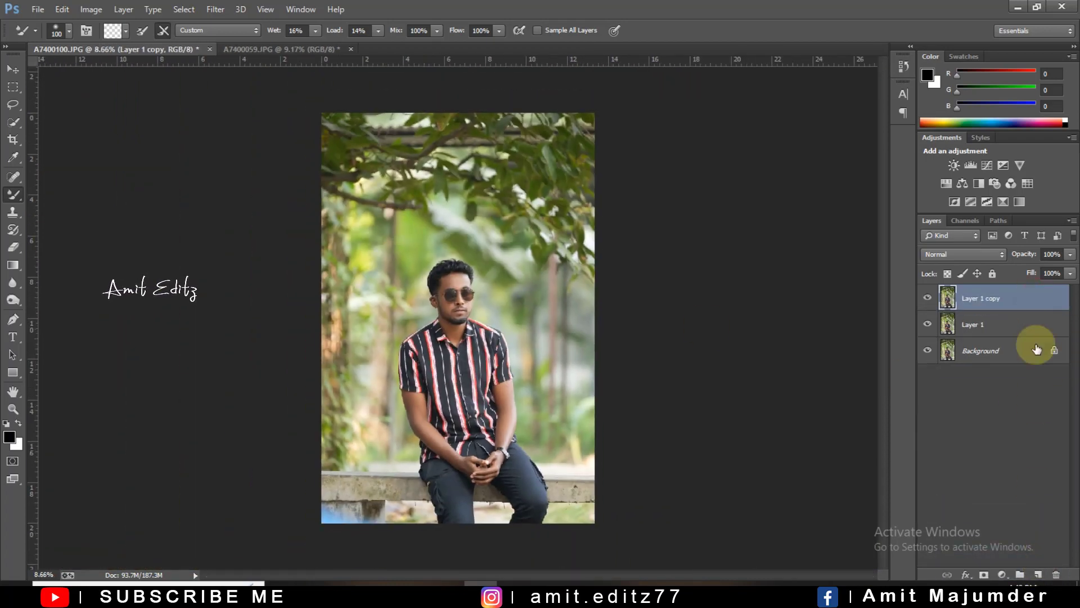
pyautogui.moveTo(1023, 298); pyautogui.dragTo(1038, 575)
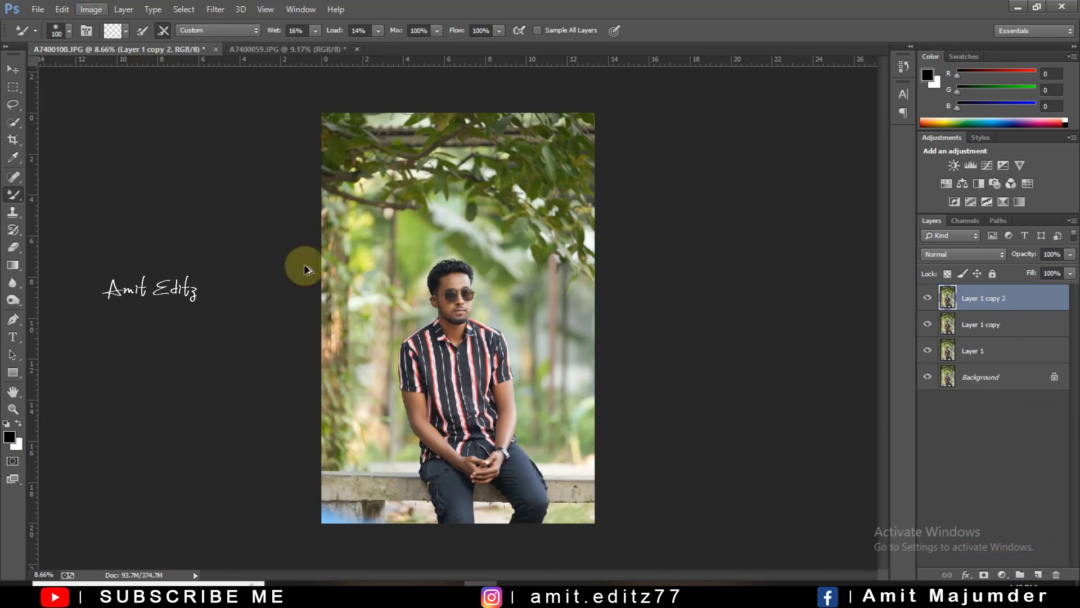
pyautogui.scroll(-1, 304, 269)
# Apply Auto Contrast to Layer 1 copy 2 and open it in the Camera Raw Filter
pyautogui.click(91, 9)
pyautogui.click(112, 77)
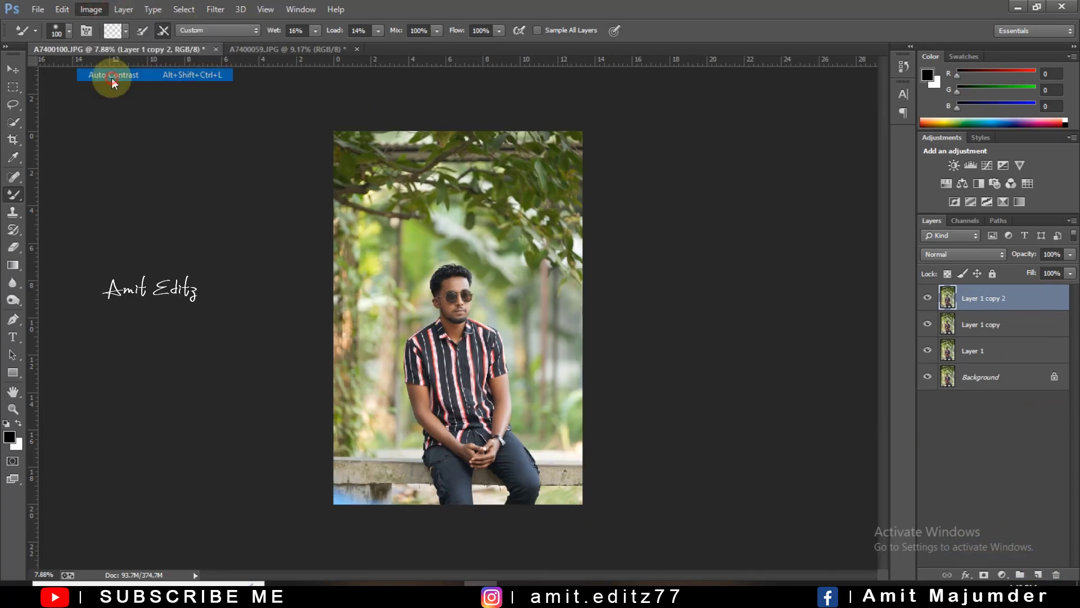
pyautogui.click(215, 9)
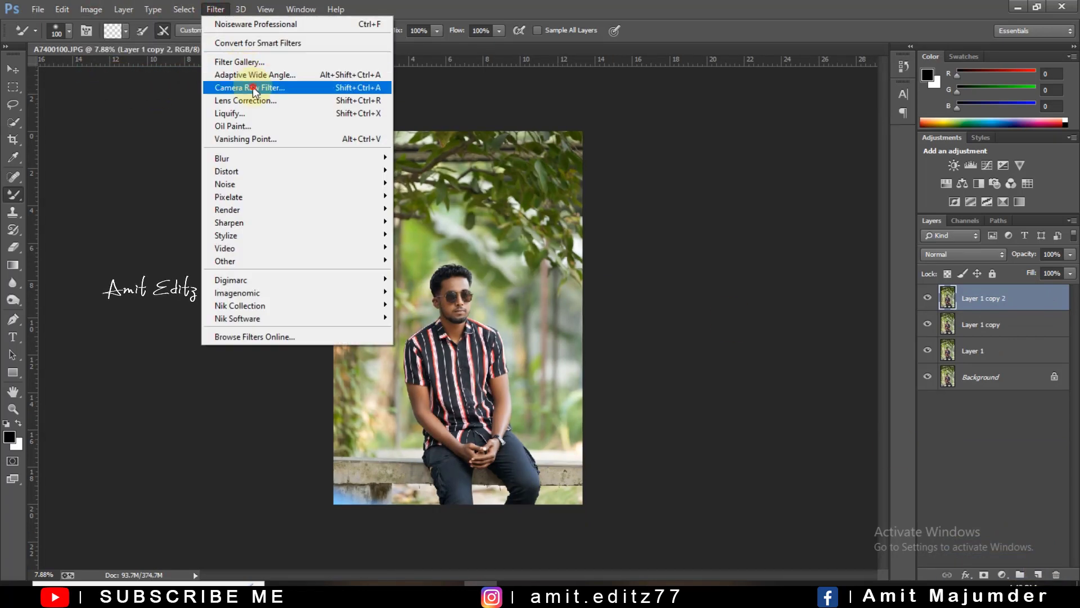
pyautogui.click(252, 88)
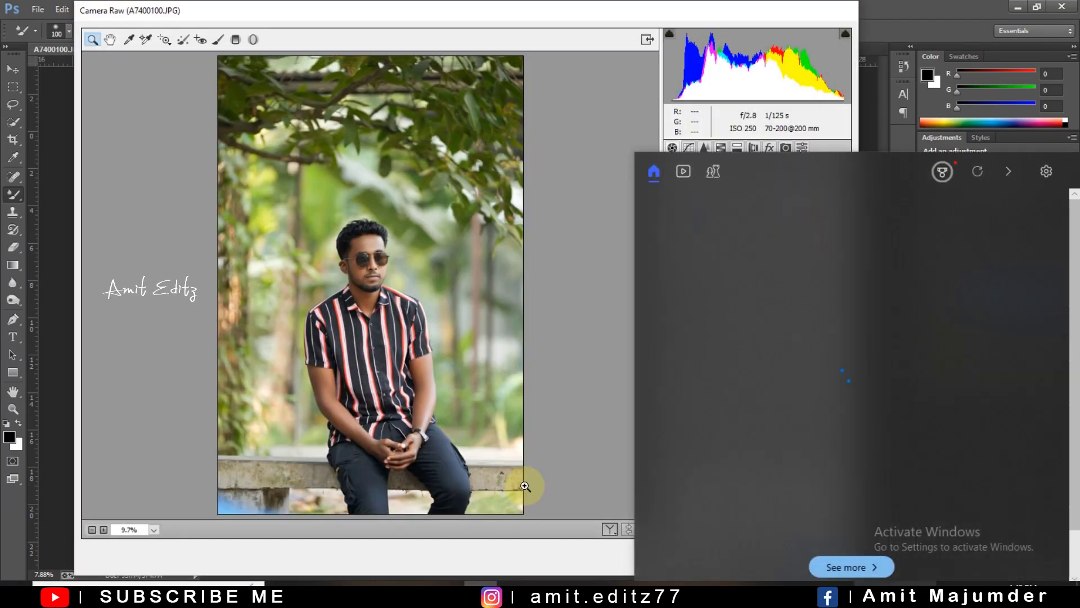
# In Camera Raw Basic, set Contrast +32, Shadows +48, Whites -12, Blacks +40 and Clarity +3
pyautogui.click(490, 10)
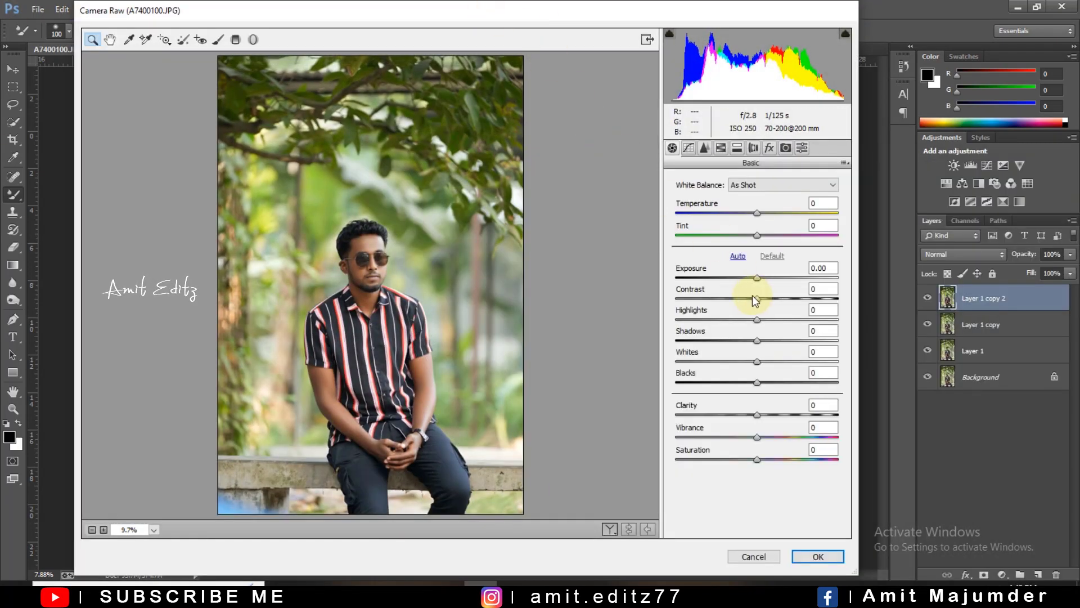
pyautogui.moveTo(757, 298)
pyautogui.mouseDown()
pyautogui.moveTo(782, 298)
pyautogui.moveTo(732, 319)
pyautogui.mouseUp()
pyautogui.moveTo(757, 340)
pyautogui.mouseDown()
pyautogui.moveTo(796, 341)
pyautogui.moveTo(721, 362)
pyautogui.moveTo(803, 382)
pyautogui.moveTo(773, 391)
pyautogui.moveTo(748, 362)
pyautogui.mouseUp()
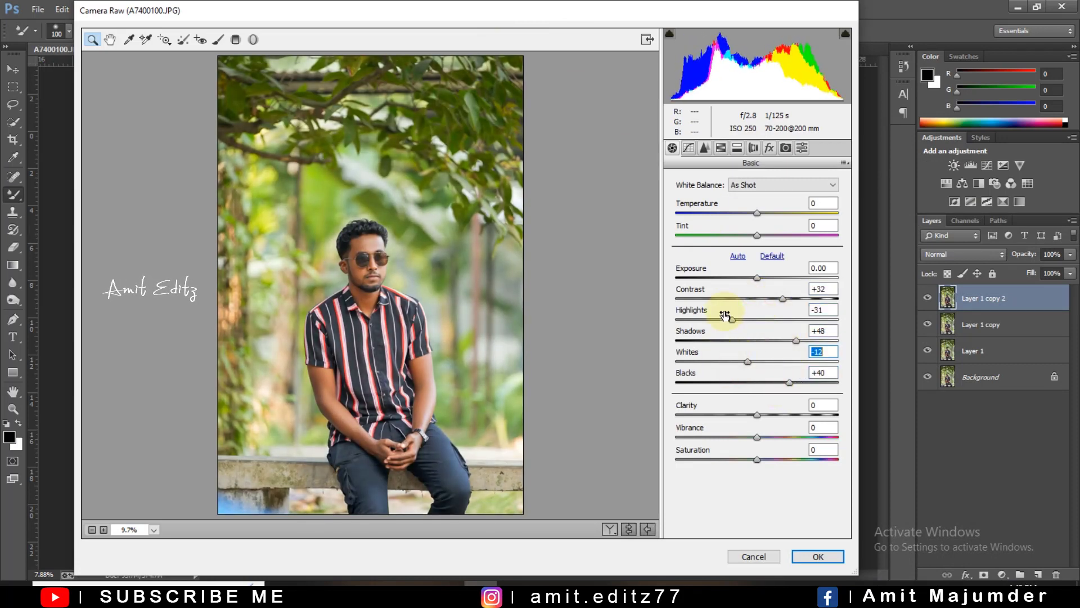
pyautogui.moveTo(732, 319); pyautogui.dragTo(761, 320)
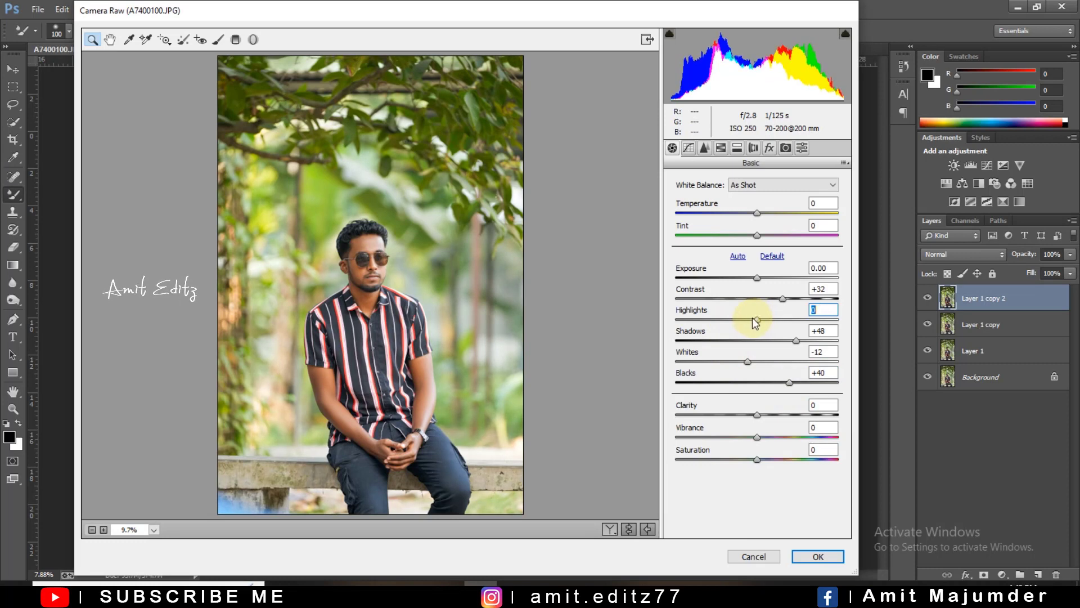
pyautogui.click(769, 414)
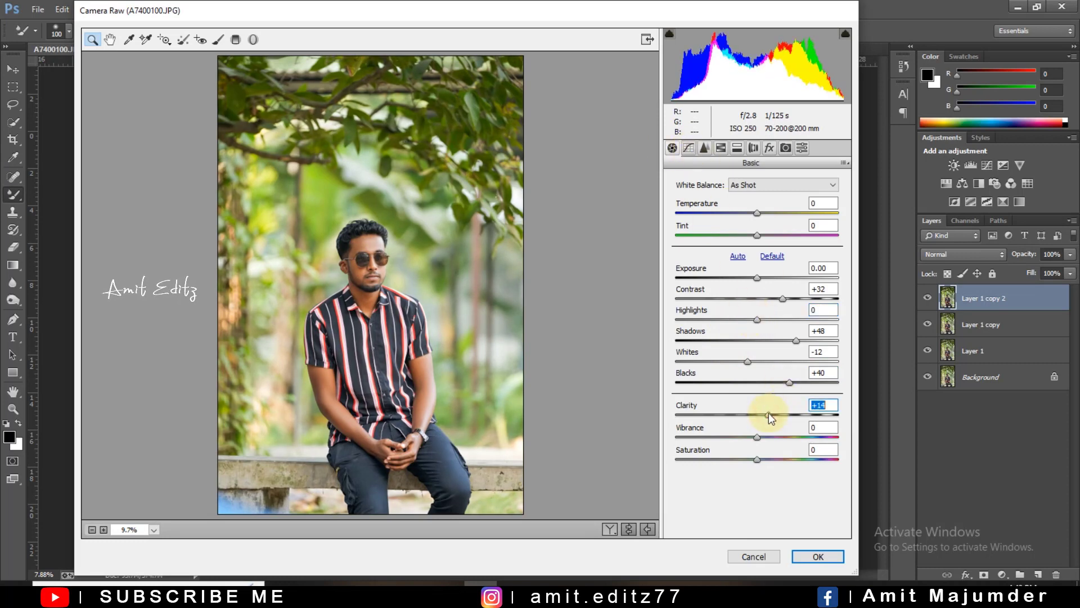
pyautogui.click(760, 414)
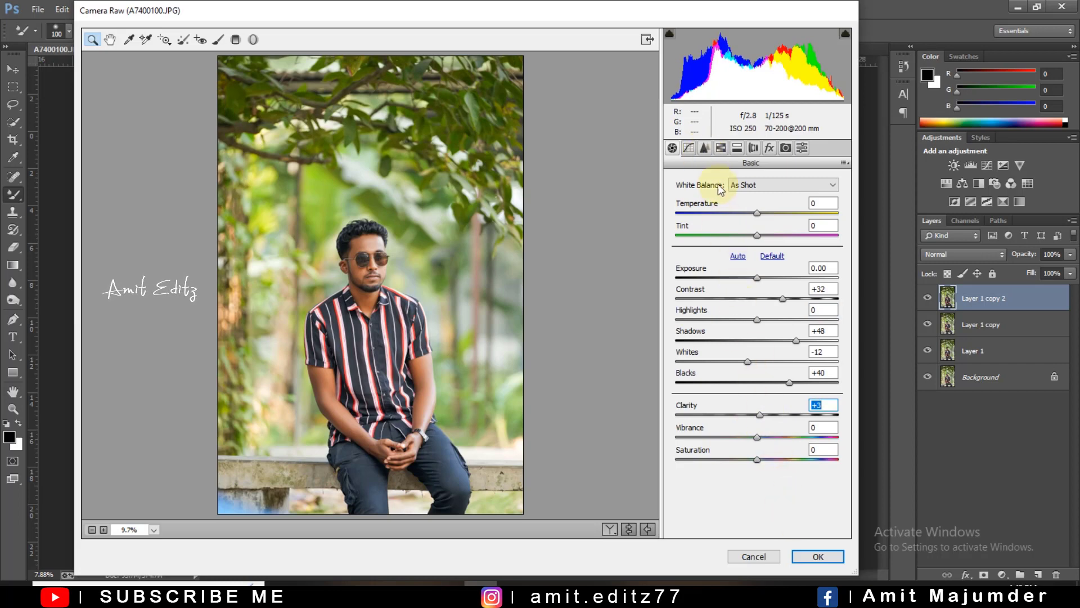
# In HSL Saturation, boost Greens to +35 and Blues to +25
pyautogui.click(720, 149)
pyautogui.click(748, 200)
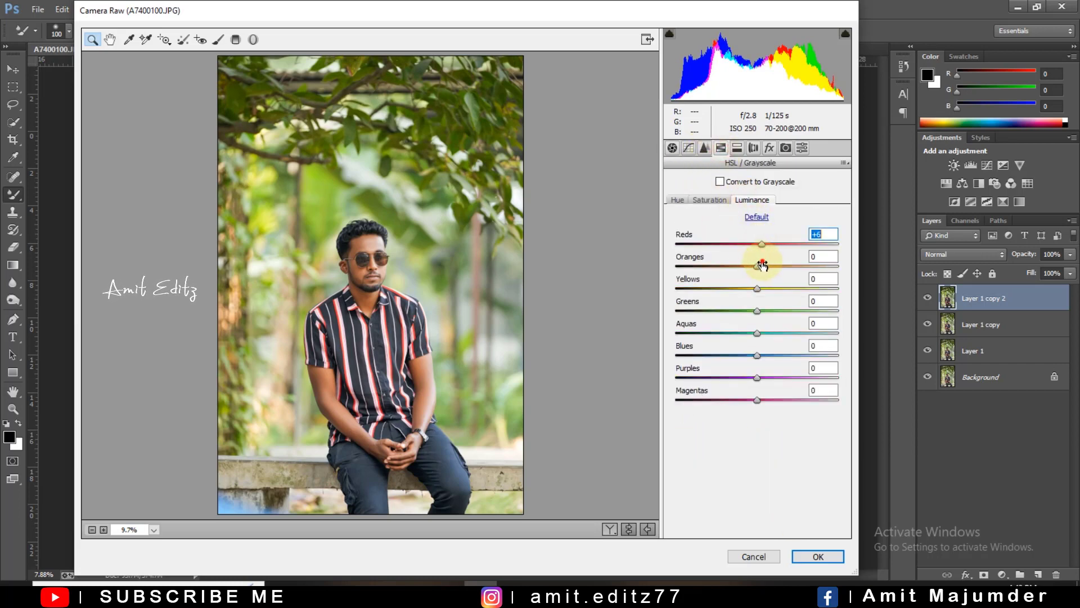
pyautogui.click(713, 200)
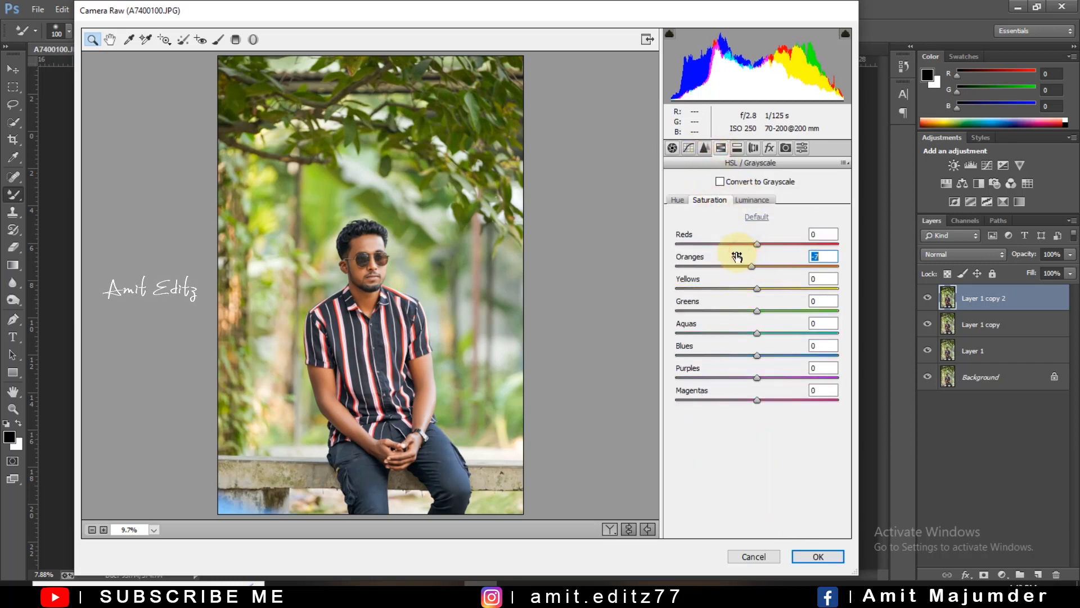
pyautogui.moveTo(778, 311); pyautogui.dragTo(770, 288)
pyautogui.moveTo(758, 355); pyautogui.dragTo(777, 355)
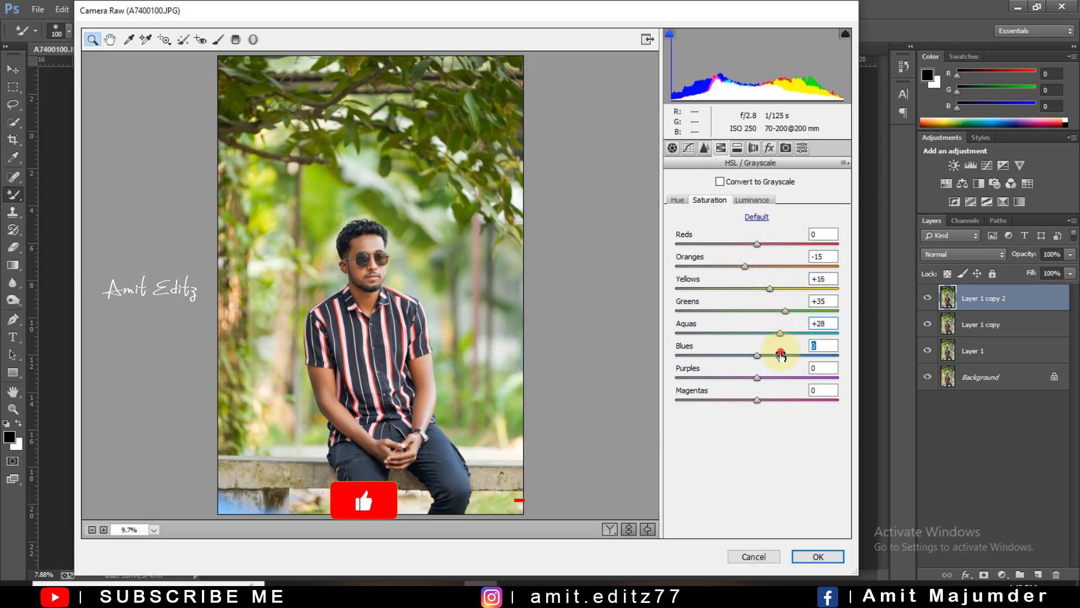
# Set Aquas hue to -100 and Blues hue to -6, then draw a radial filter around the man
pyautogui.click(678, 201)
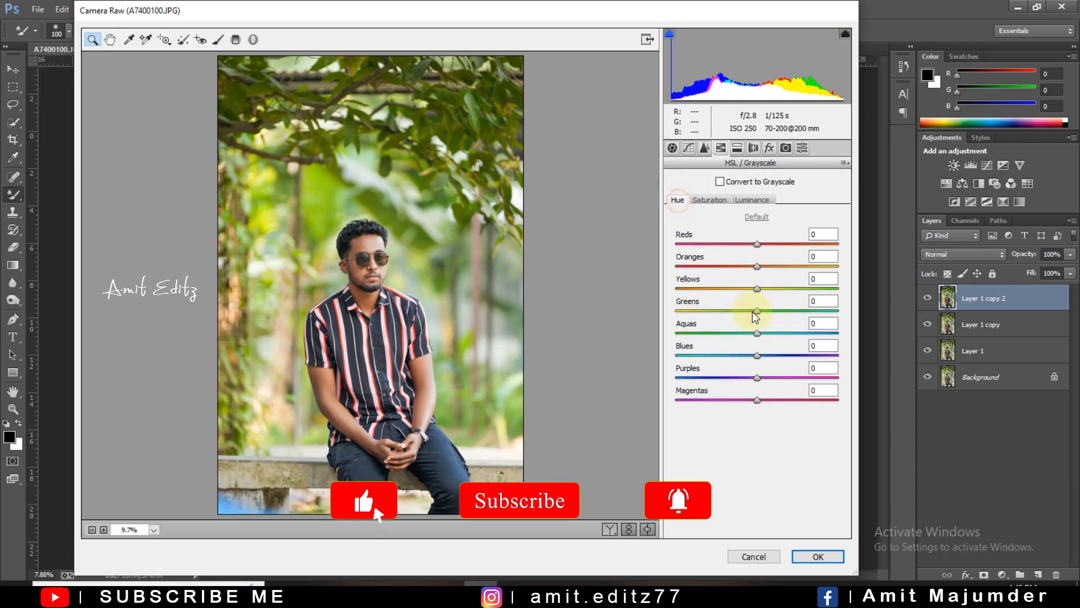
pyautogui.moveTo(757, 333); pyautogui.dragTo(677, 334)
pyautogui.moveTo(751, 347); pyautogui.dragTo(747, 347)
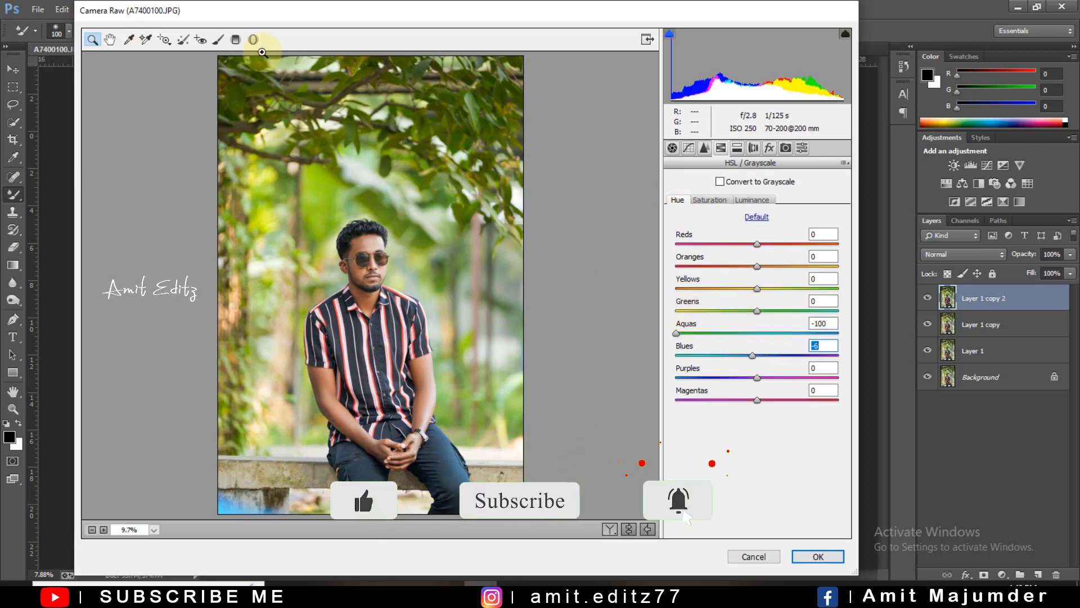
pyautogui.click(254, 39)
pyautogui.moveTo(380, 295)
pyautogui.mouseDown()
pyautogui.moveTo(524, 518)
pyautogui.moveTo(494, 480)
pyautogui.mouseUp()
# Make the radial filter darken outside the man with Exposure -1.00
pyautogui.scroll(-1, 834, 405)
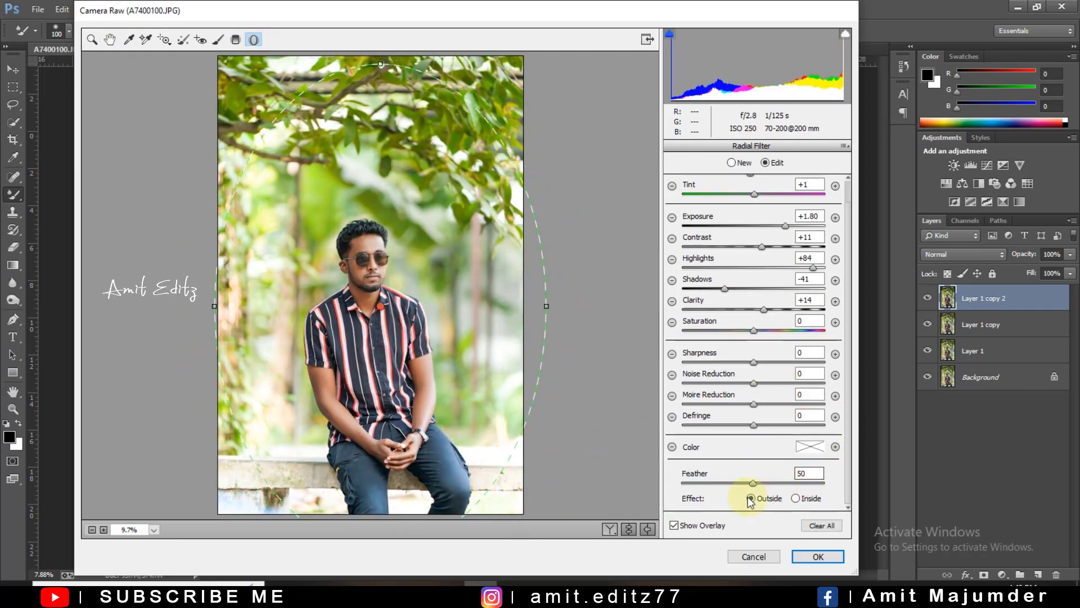
pyautogui.scroll(1, 757, 349)
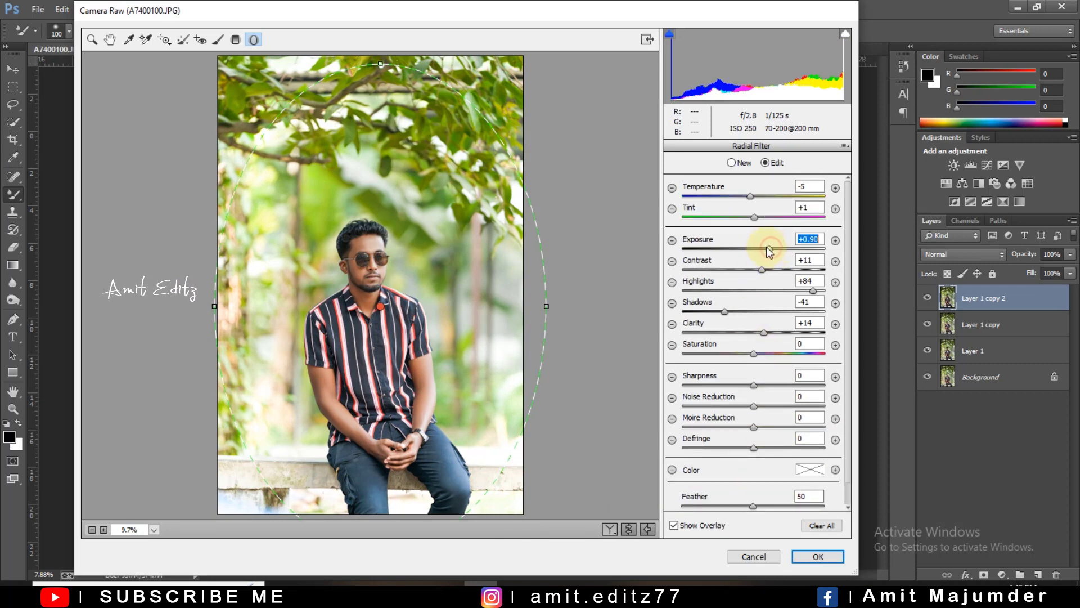
pyautogui.moveTo(768, 247); pyautogui.dragTo(736, 247)
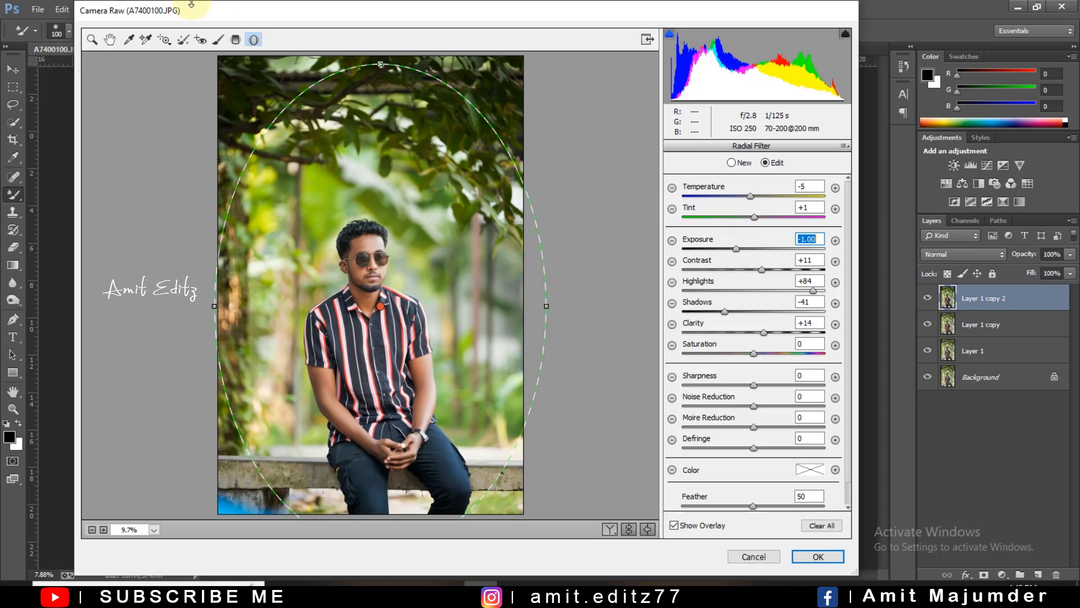
# Darken Greens and Yellows luminance to -13 each and bring up Camera Calibration
pyautogui.click(92, 41)
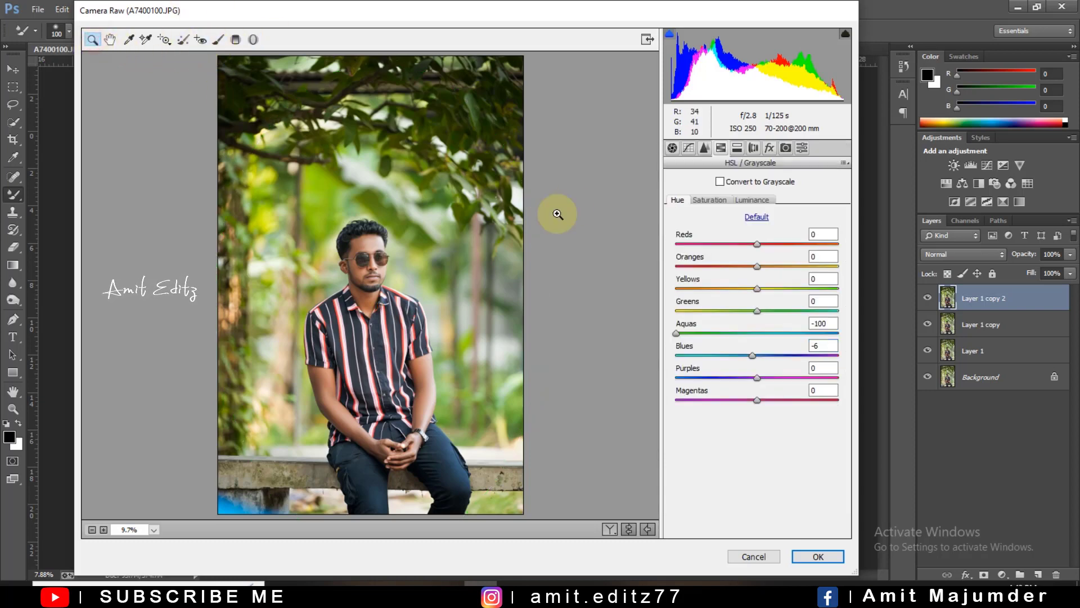
pyautogui.click(710, 200)
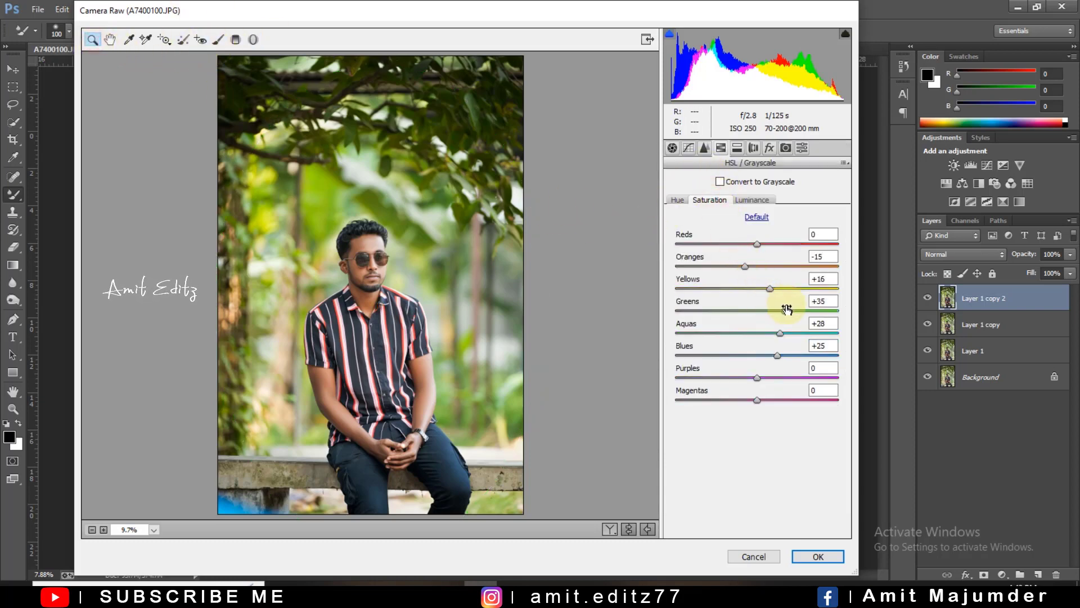
pyautogui.click(753, 200)
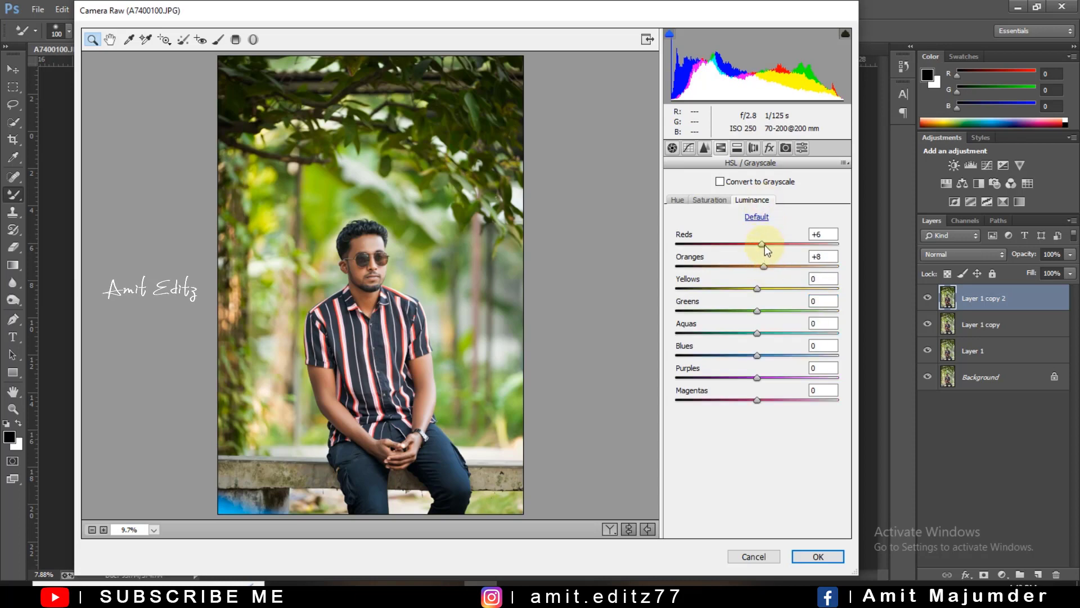
pyautogui.moveTo(748, 313); pyautogui.dragTo(746, 312)
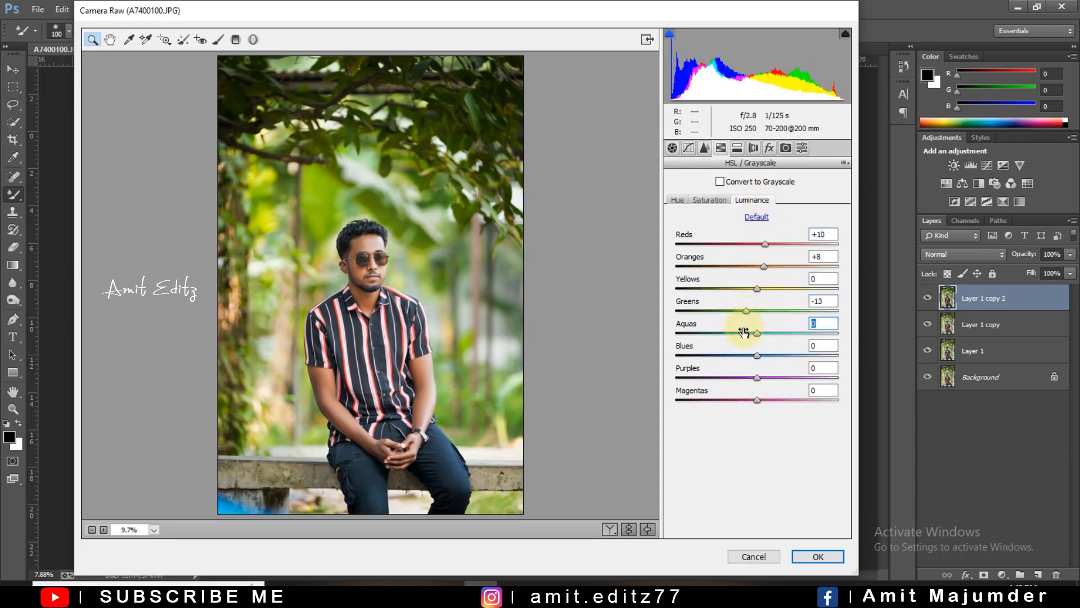
pyautogui.click(747, 289)
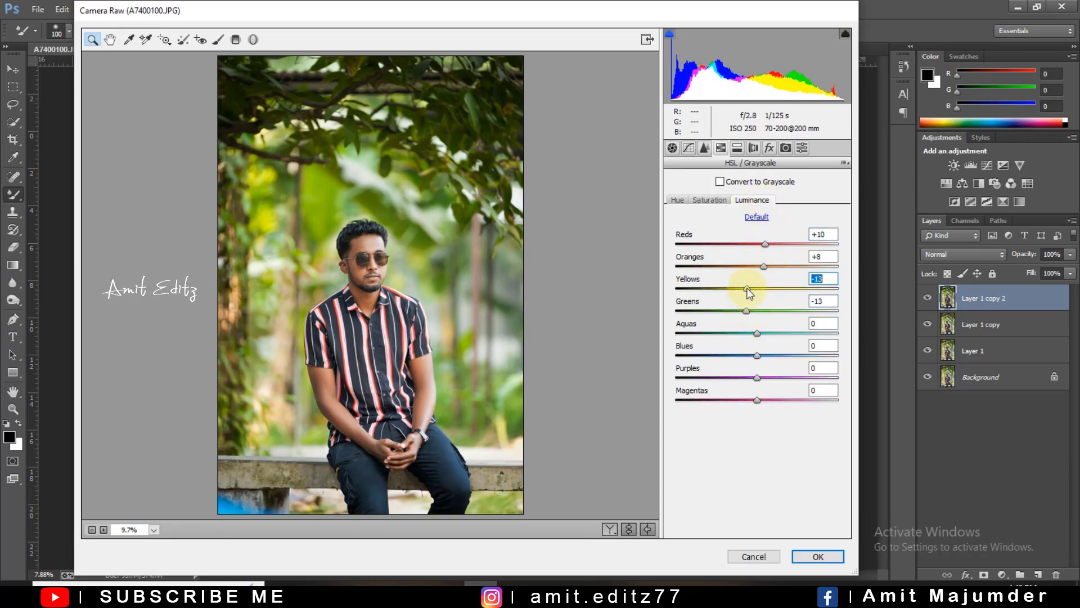
pyautogui.click(787, 149)
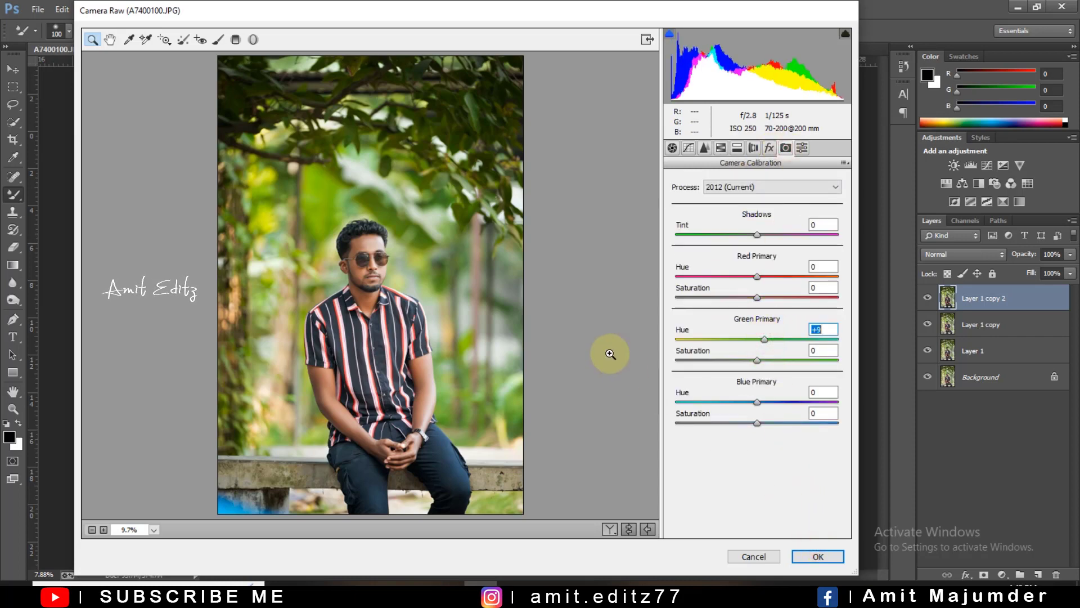
# Apply the Camera Raw grade and duplicate Layer 1 copy 2 as Layer 1 copy 3
pyautogui.click(818, 556)
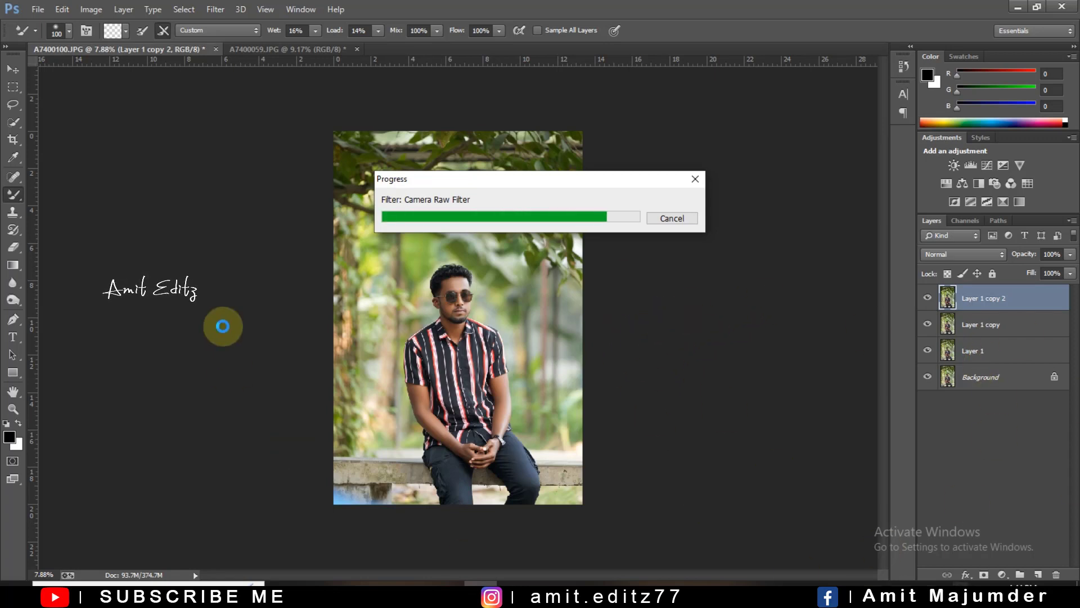
pyautogui.scroll(2, 509, 371)
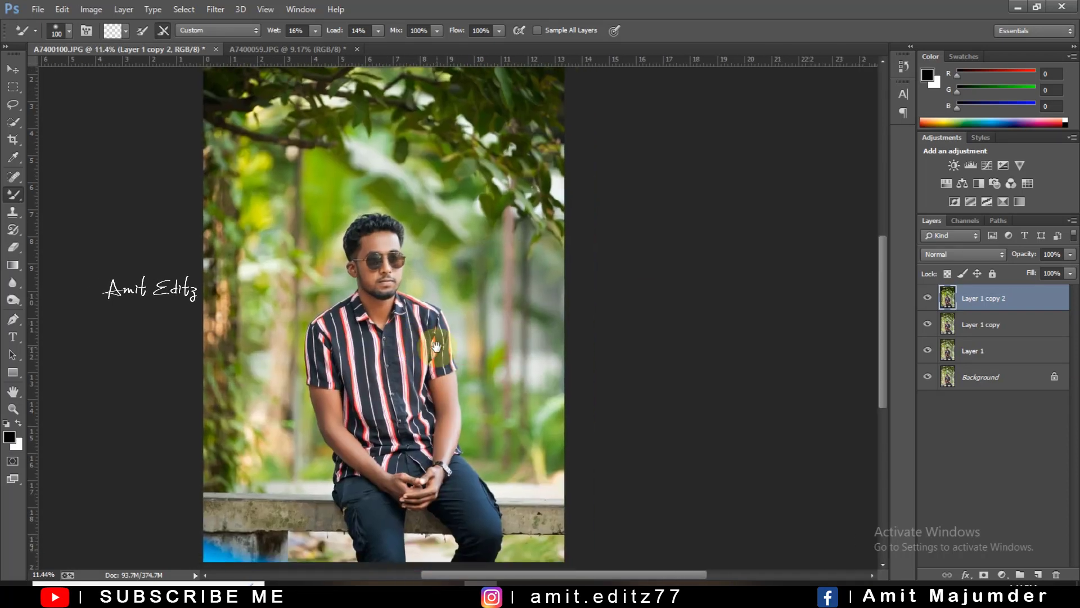
pyautogui.scroll(-2, 509, 371)
pyautogui.moveTo(1023, 297); pyautogui.dragTo(1038, 574)
pyautogui.click(216, 9)
# In Camera Raw on Layer 1 copy 3, set Greens hue -85 and Yellows luminance -23
pyautogui.click(237, 88)
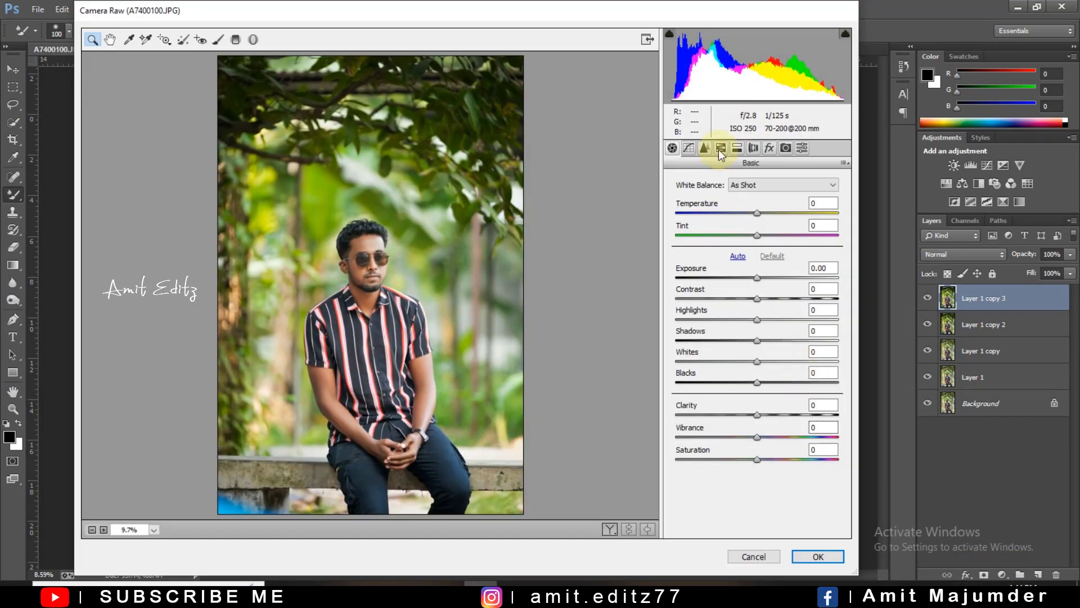
pyautogui.click(721, 148)
pyautogui.click(677, 200)
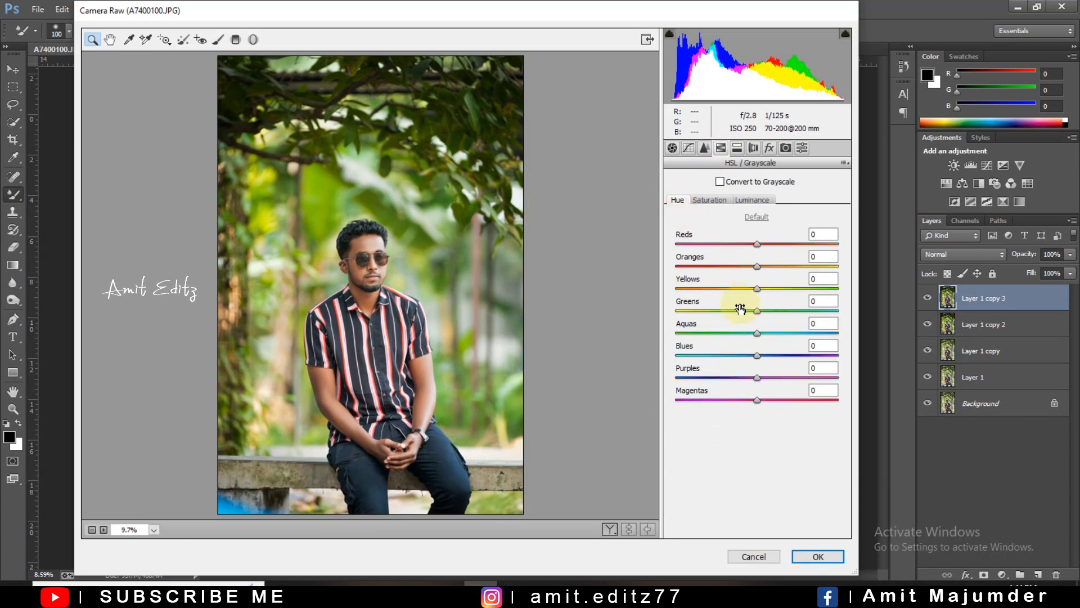
pyautogui.moveTo(756, 311)
pyautogui.mouseDown()
pyautogui.moveTo(837, 312)
pyautogui.moveTo(690, 317)
pyautogui.mouseUp()
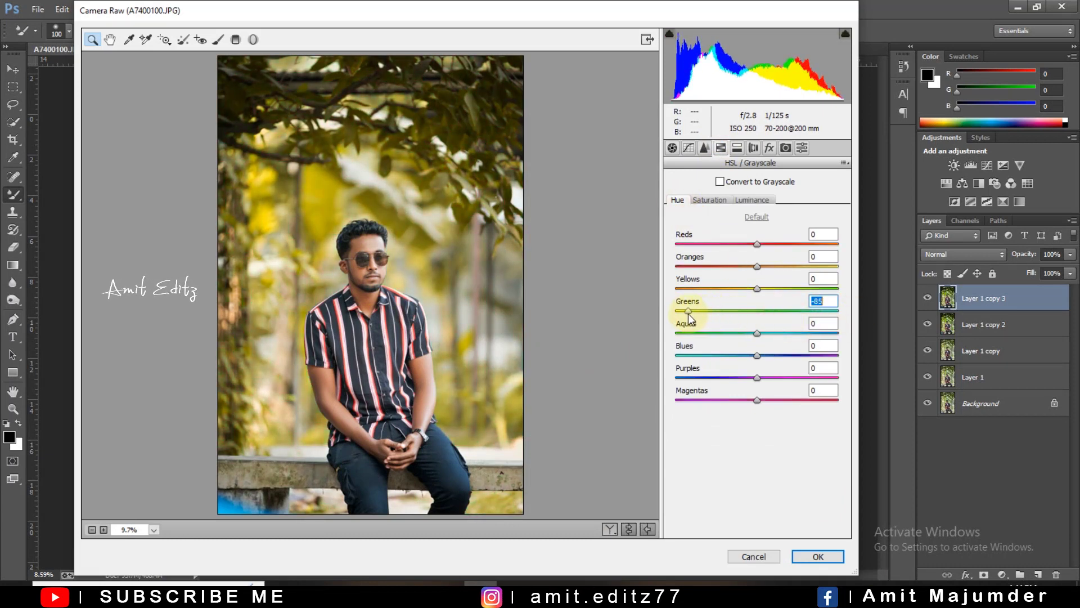
pyautogui.click(751, 200)
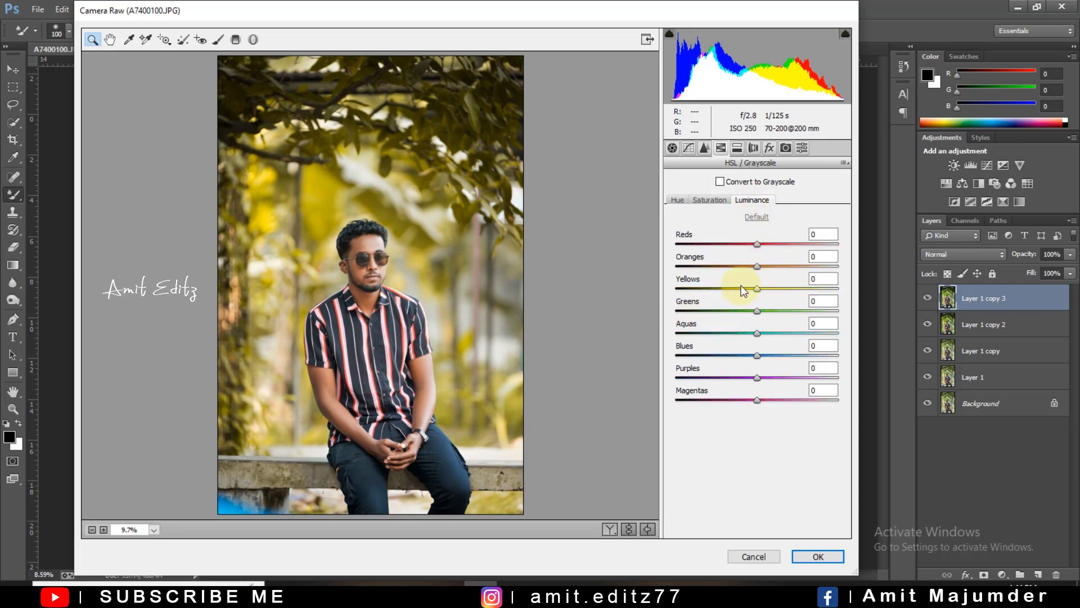
pyautogui.moveTo(741, 285); pyautogui.dragTo(739, 285)
# Raise the parametric Tone Curve's Highlights and Lights
pyautogui.click(704, 151)
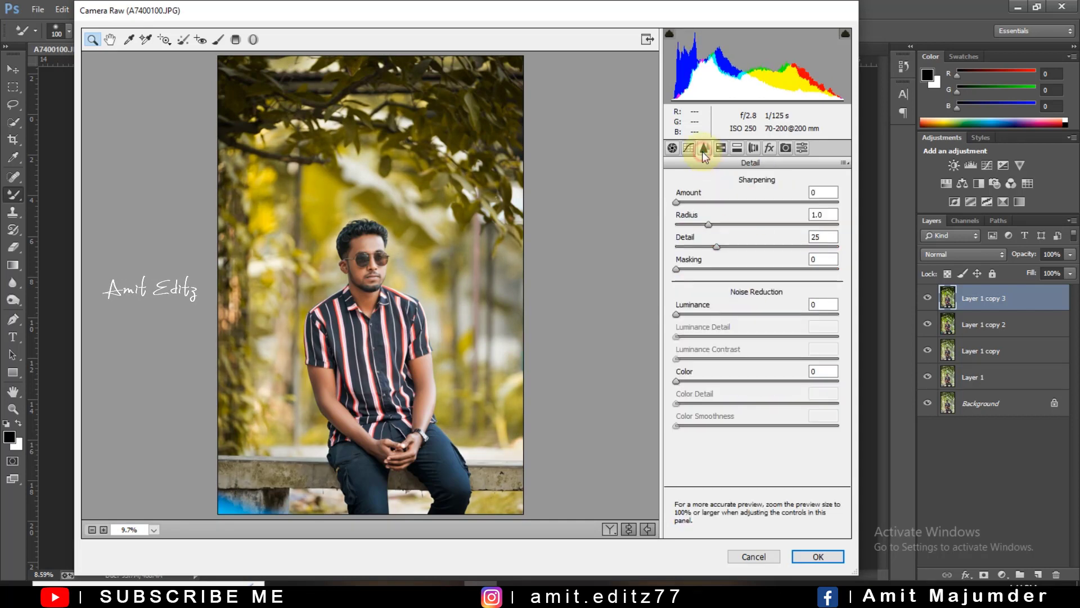
pyautogui.click(689, 148)
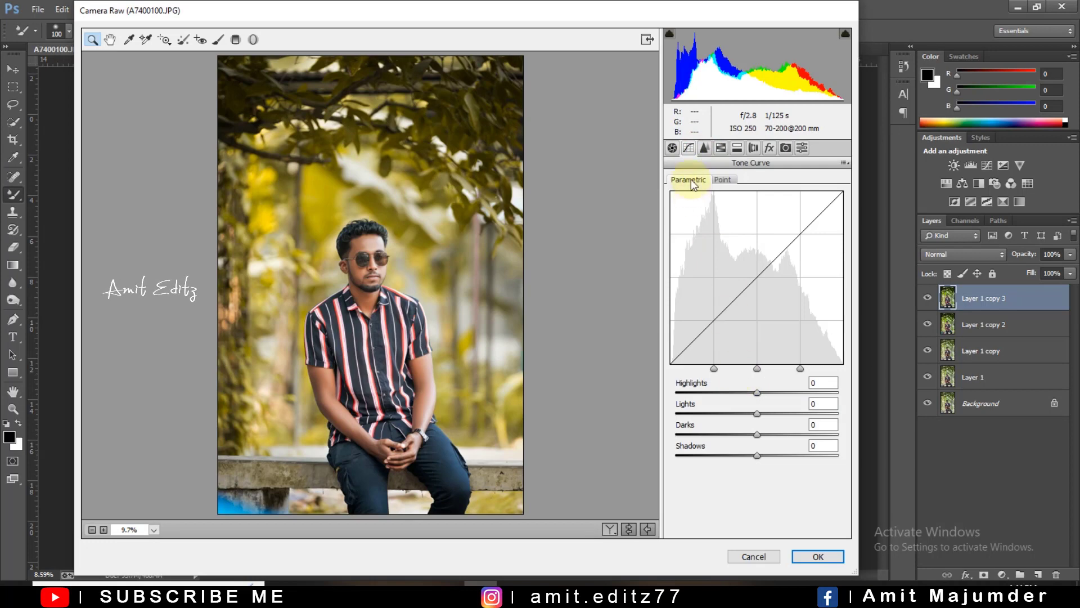
pyautogui.moveTo(757, 393)
pyautogui.mouseDown()
pyautogui.moveTo(771, 413)
pyautogui.moveTo(751, 435)
pyautogui.mouseUp()
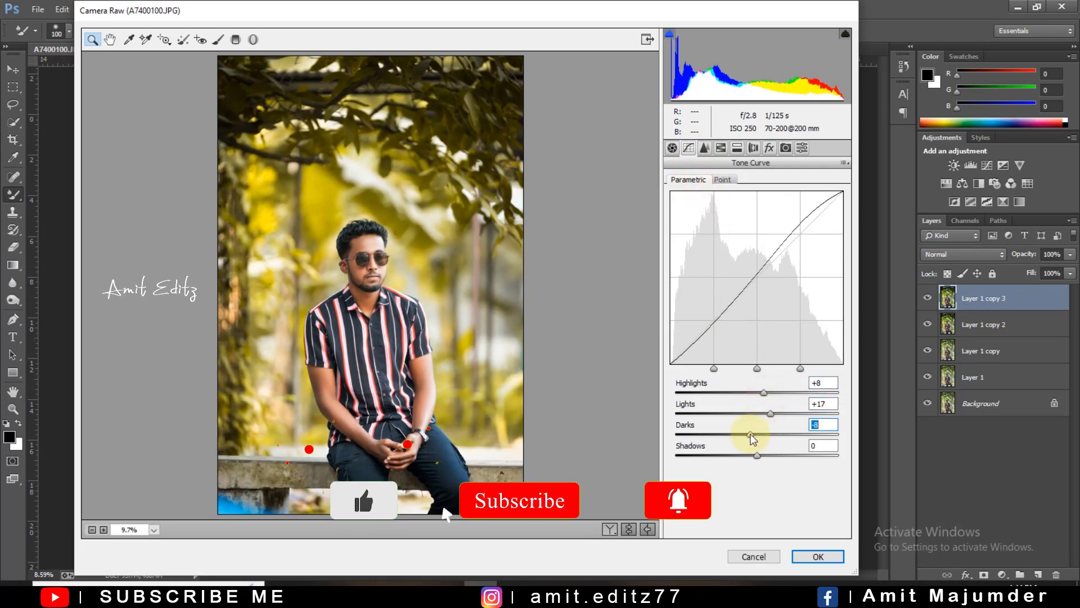
pyautogui.moveTo(764, 392)
pyautogui.mouseDown()
pyautogui.moveTo(749, 414)
pyautogui.moveTo(761, 417)
pyautogui.mouseUp()
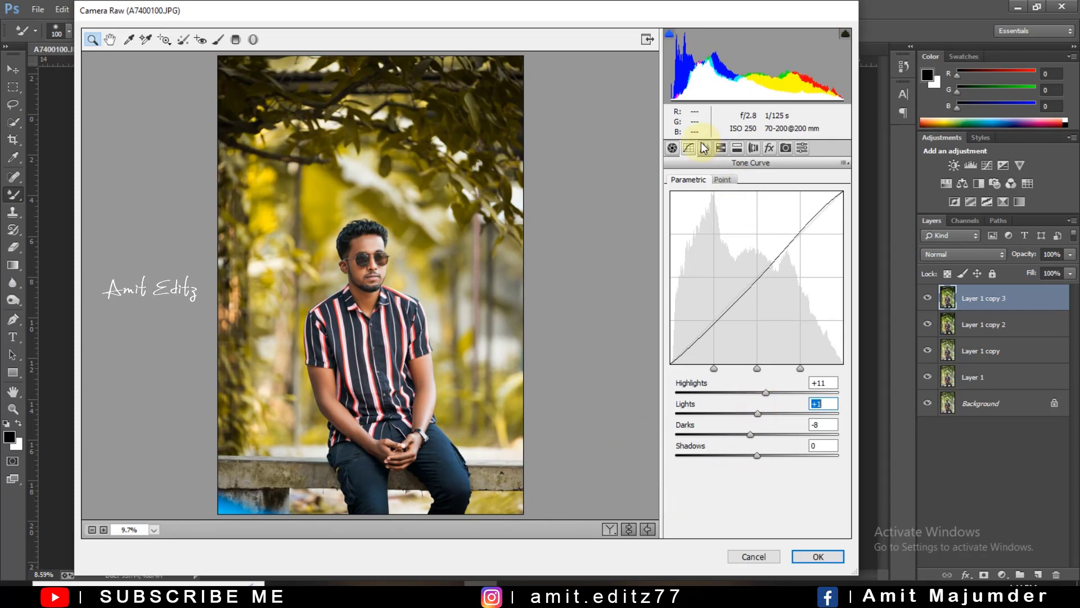
# On the Blue point curve, raise the shadow end and adjust the highlight endpoint to warm the image
pyautogui.click(724, 179)
pyautogui.click(742, 222)
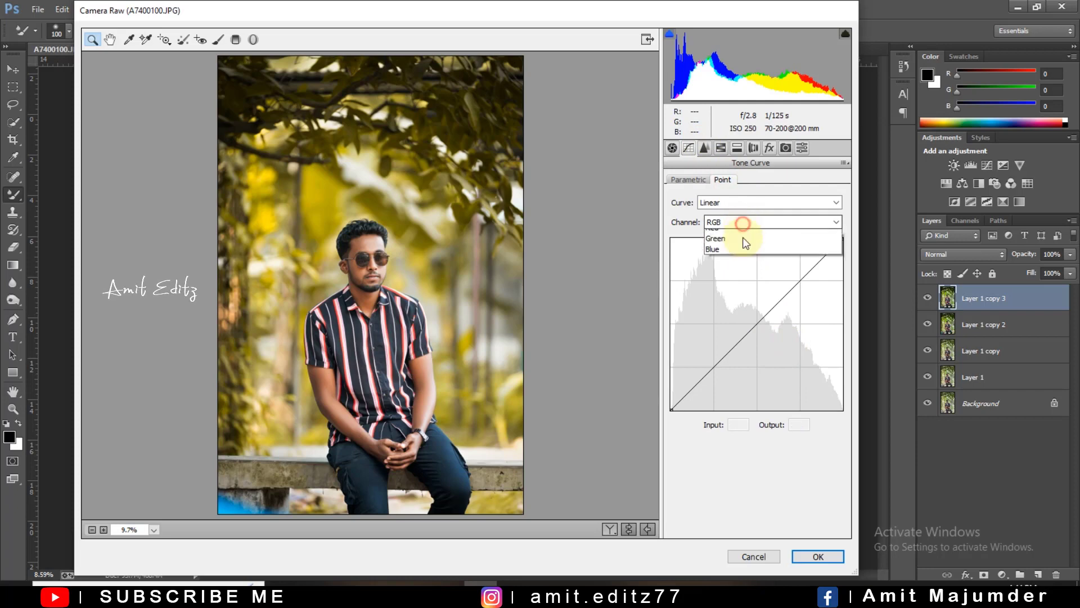
pyautogui.click(726, 249)
pyautogui.click(757, 323)
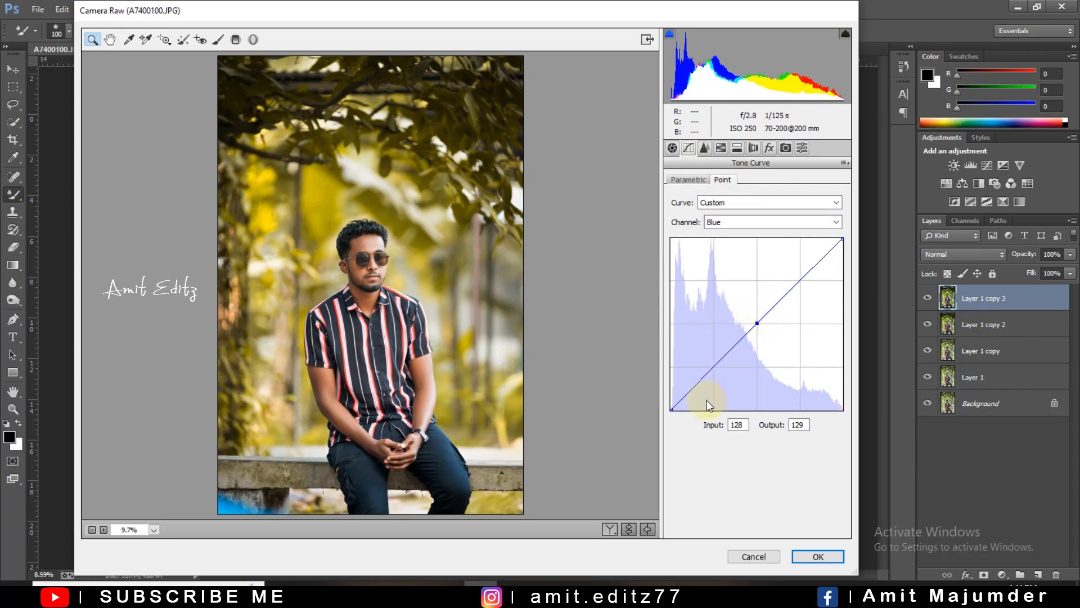
pyautogui.moveTo(672, 409); pyautogui.dragTo(667, 404)
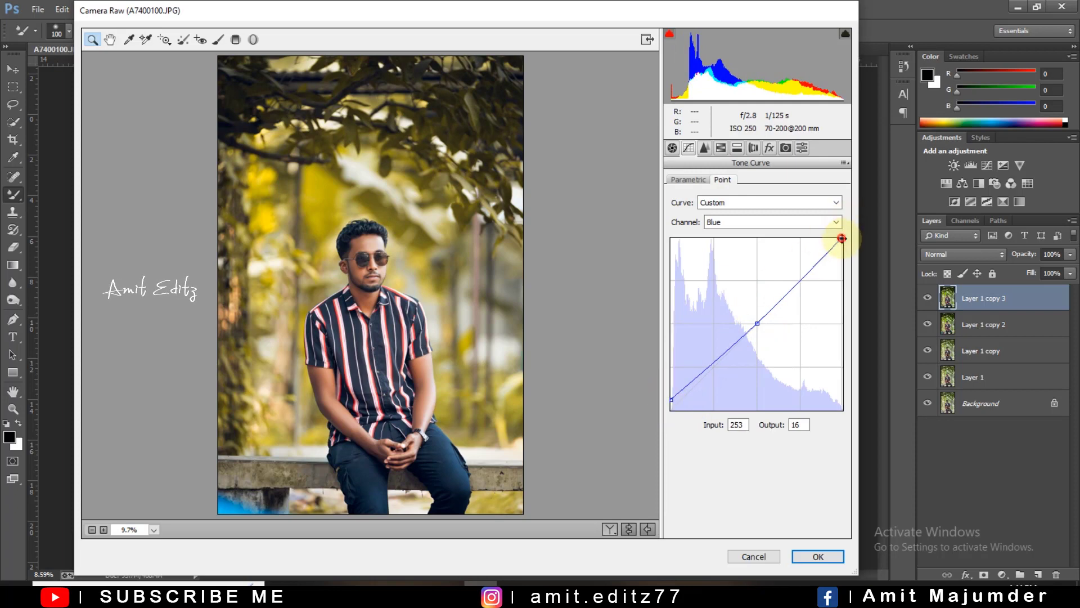
pyautogui.moveTo(842, 238)
pyautogui.mouseDown()
pyautogui.moveTo(825, 238)
pyautogui.moveTo(910, 282)
pyautogui.moveTo(912, 238)
pyautogui.moveTo(861, 224)
pyautogui.moveTo(841, 236)
pyautogui.mouseUp()
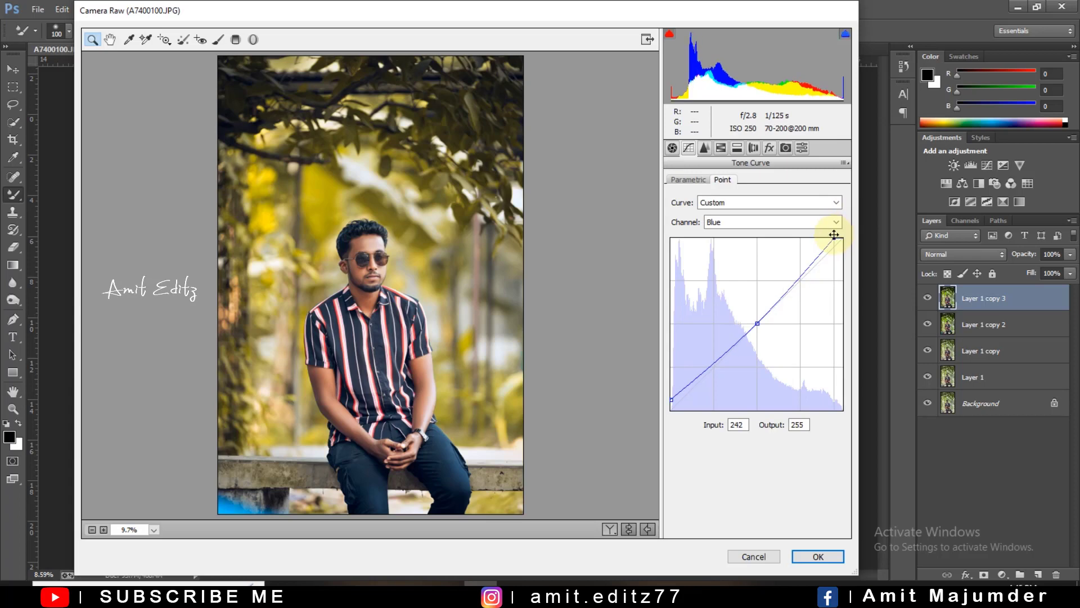
# Bring up the HSL Saturation controls
pyautogui.click(672, 147)
pyautogui.click(721, 148)
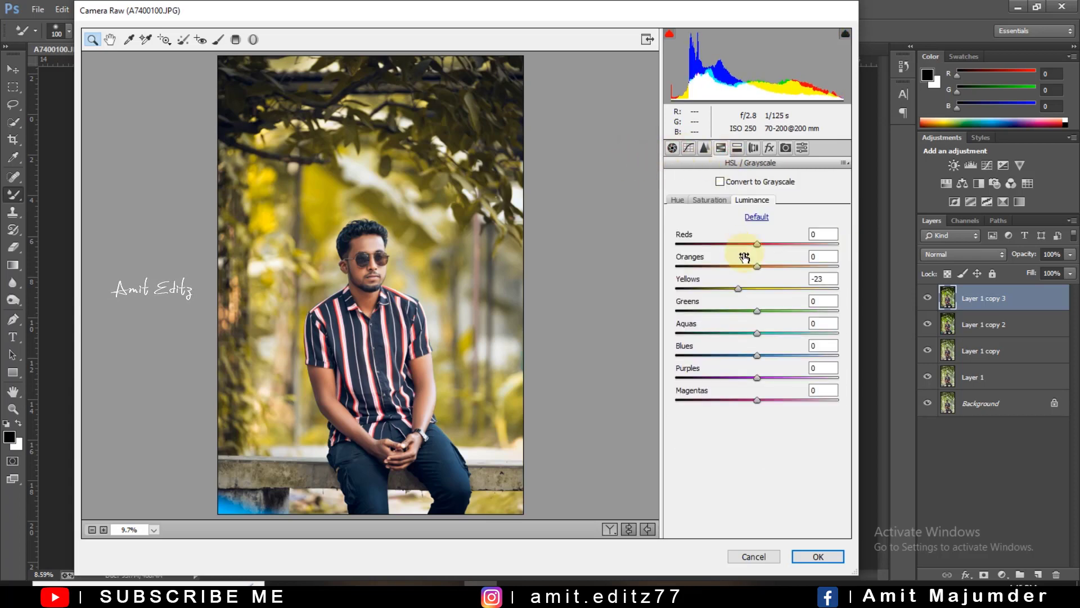
pyautogui.click(723, 200)
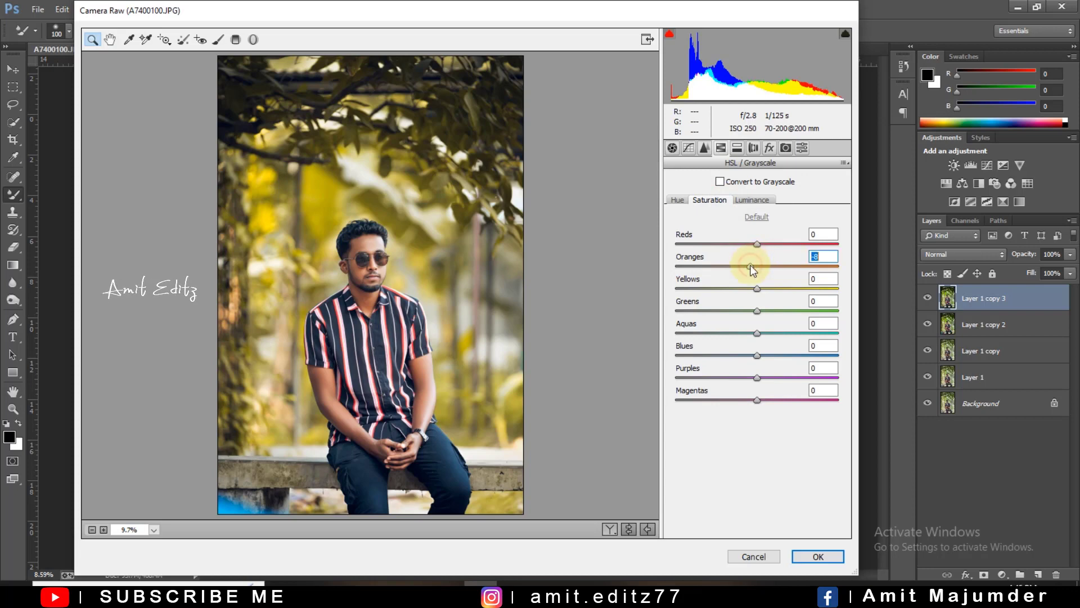
# Lower Oranges saturation to -17 and pick a slightly larger Adjustment Brush
pyautogui.moveTo(752, 270); pyautogui.dragTo(745, 265)
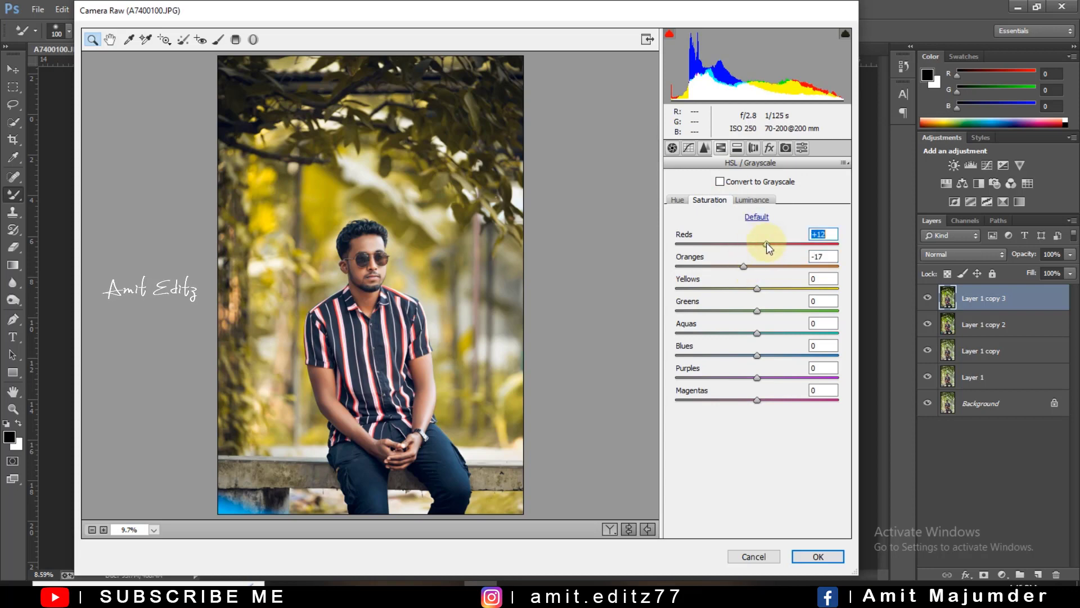
pyautogui.click(218, 39)
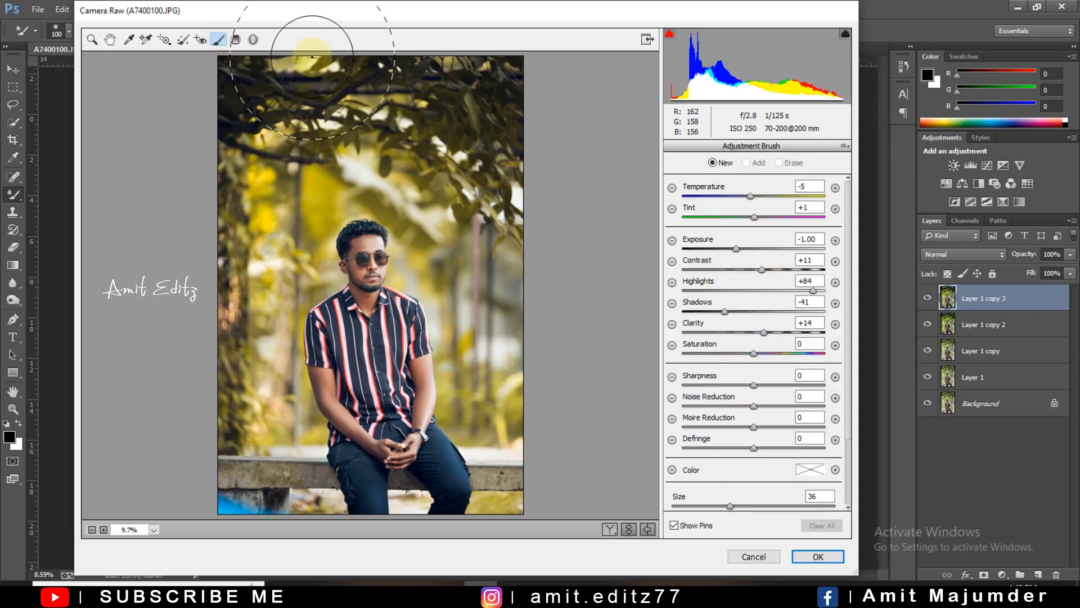
pyautogui.press(']')
# Paint Exposure +4.00 across the top of the photo and apply the Camera Raw edits
pyautogui.click(315, 55)
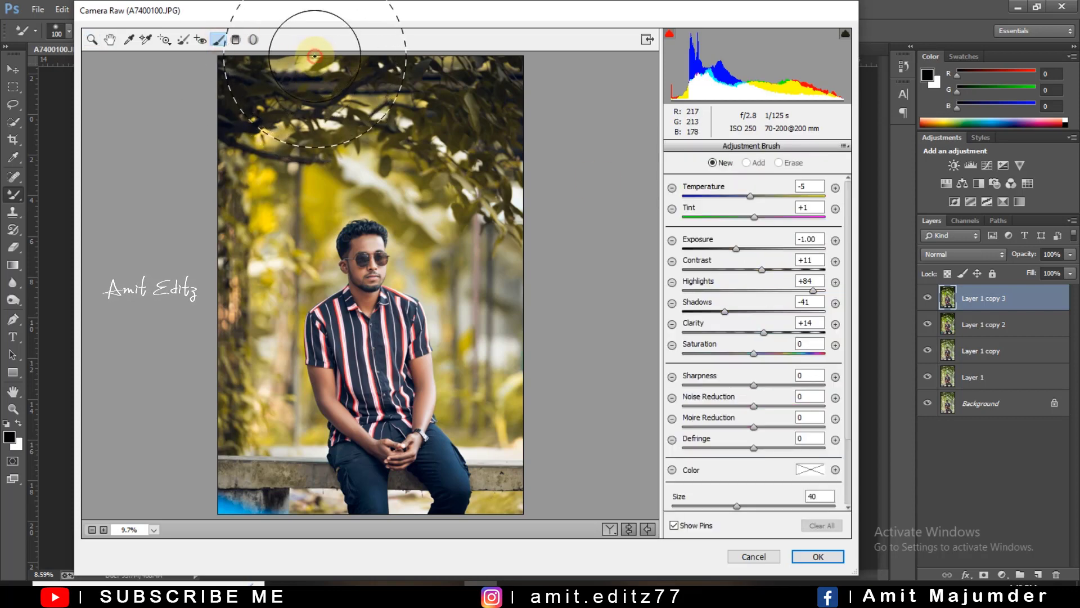
pyautogui.click(802, 240)
pyautogui.write('4')
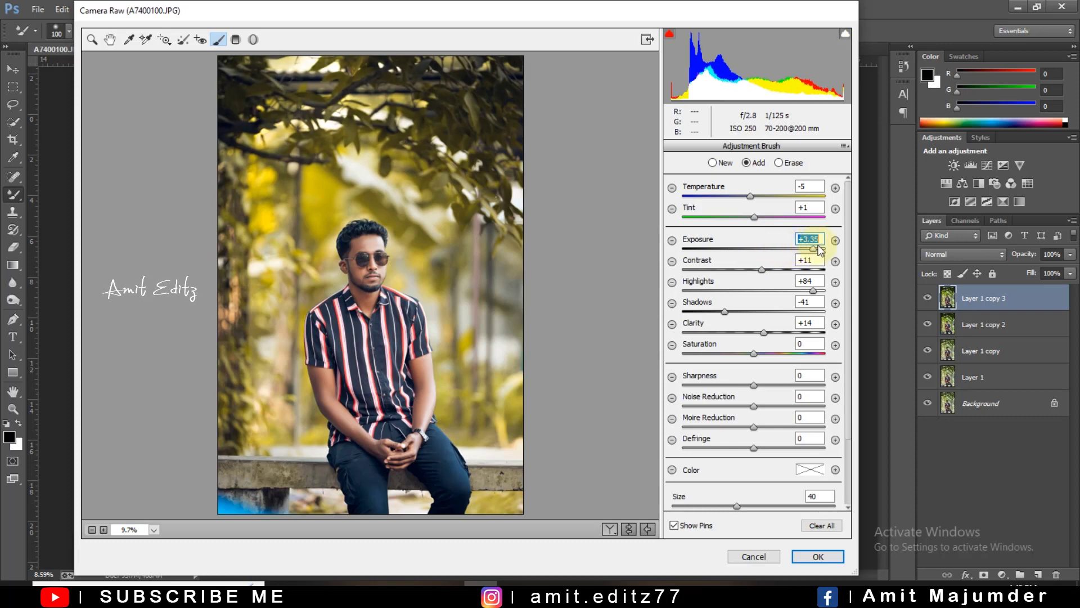
pyautogui.moveTo(301, 79); pyautogui.dragTo(371, 85)
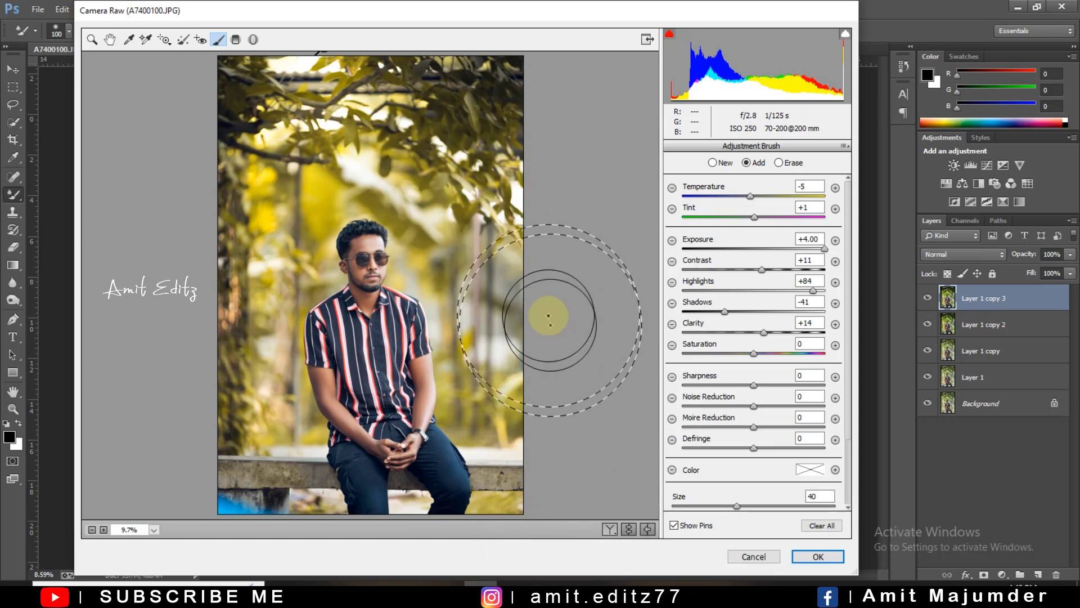
pyautogui.click(93, 40)
pyautogui.click(818, 557)
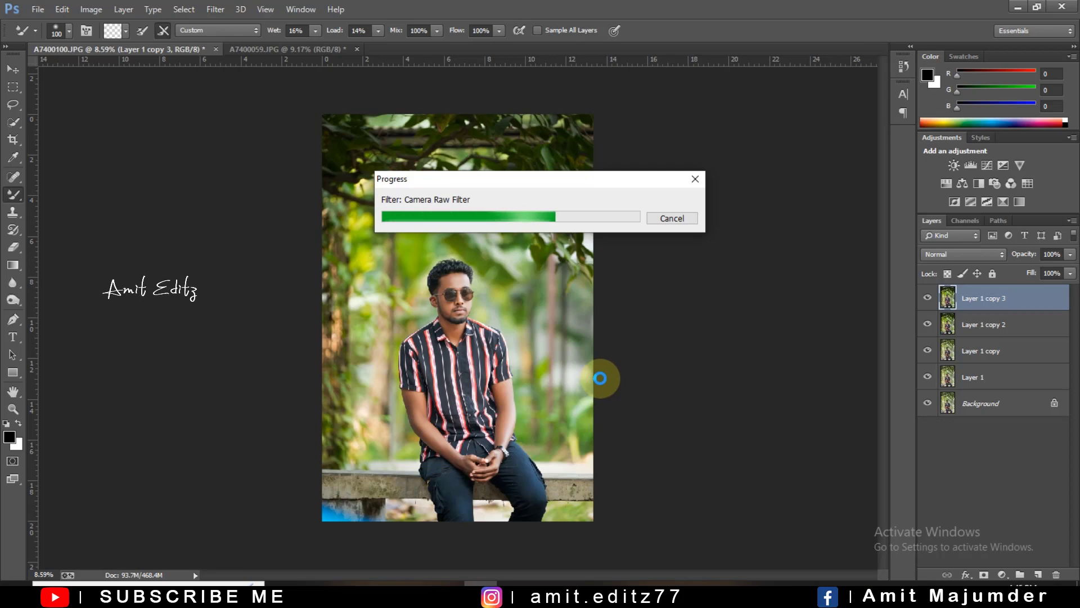
# Duplicate the layer, add a Selective Color adjustment, and change cyan in the Yellows
pyautogui.scroll(1, 638, 422)
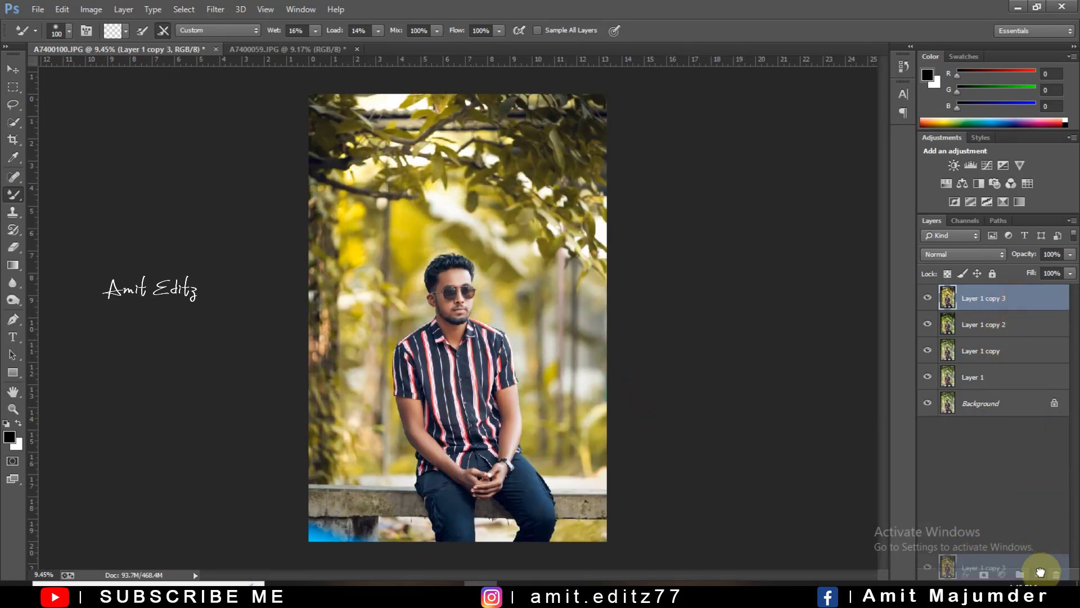
pyautogui.moveTo(990, 298); pyautogui.dragTo(1038, 574)
pyautogui.click(1002, 574)
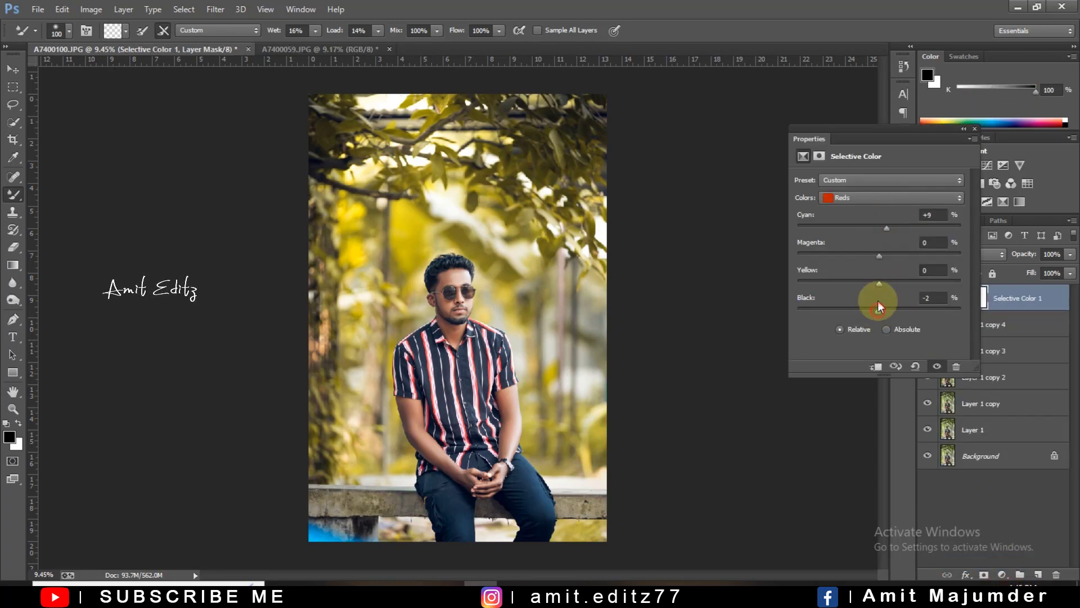
pyautogui.click(878, 199)
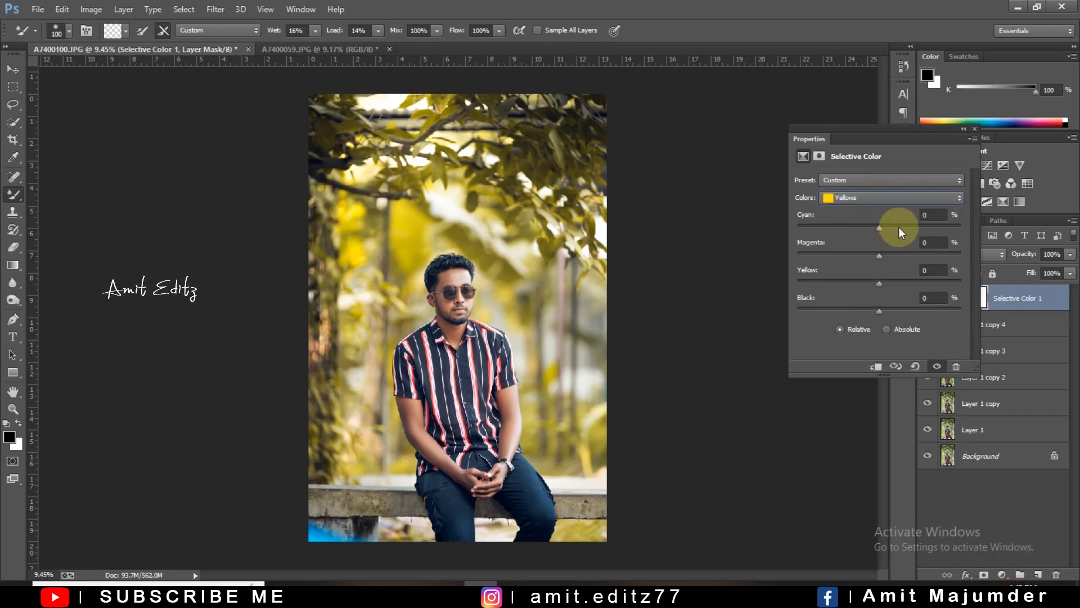
pyautogui.moveTo(871, 229)
pyautogui.mouseDown()
pyautogui.moveTo(984, 223)
pyautogui.moveTo(852, 230)
pyautogui.moveTo(911, 237)
pyautogui.moveTo(927, 260)
pyautogui.moveTo(951, 262)
pyautogui.moveTo(887, 257)
pyautogui.moveTo(895, 287)
pyautogui.moveTo(926, 298)
pyautogui.moveTo(886, 299)
pyautogui.moveTo(943, 312)
pyautogui.moveTo(883, 311)
pyautogui.mouseUp()
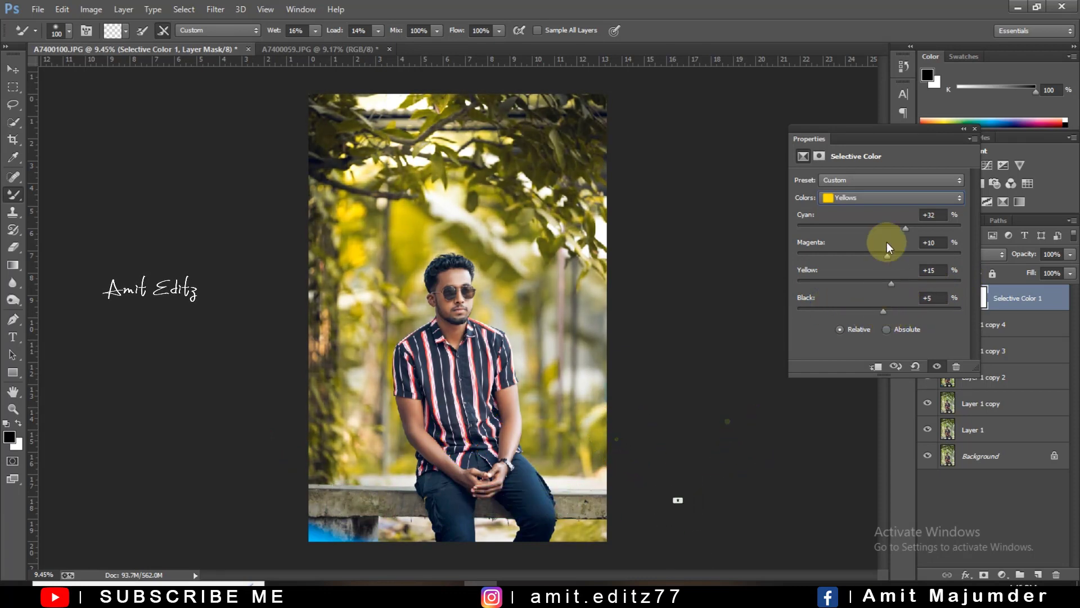
# Adjust yellow and black in Greens, and set Blacks to Yellow +8, Black +1
pyautogui.click(889, 198)
pyautogui.click(868, 216)
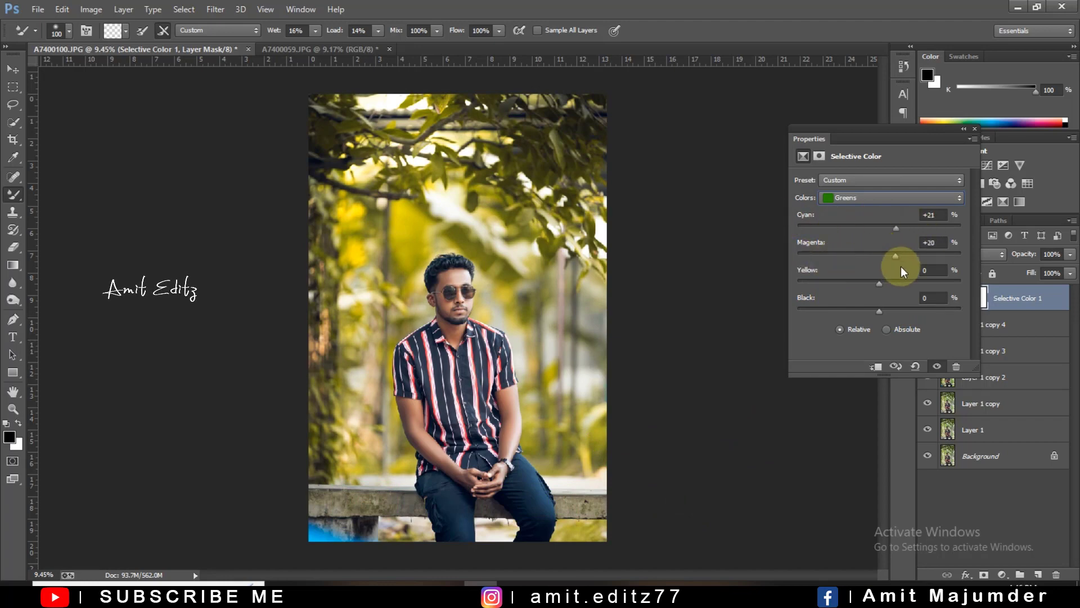
pyautogui.moveTo(883, 292); pyautogui.dragTo(870, 311)
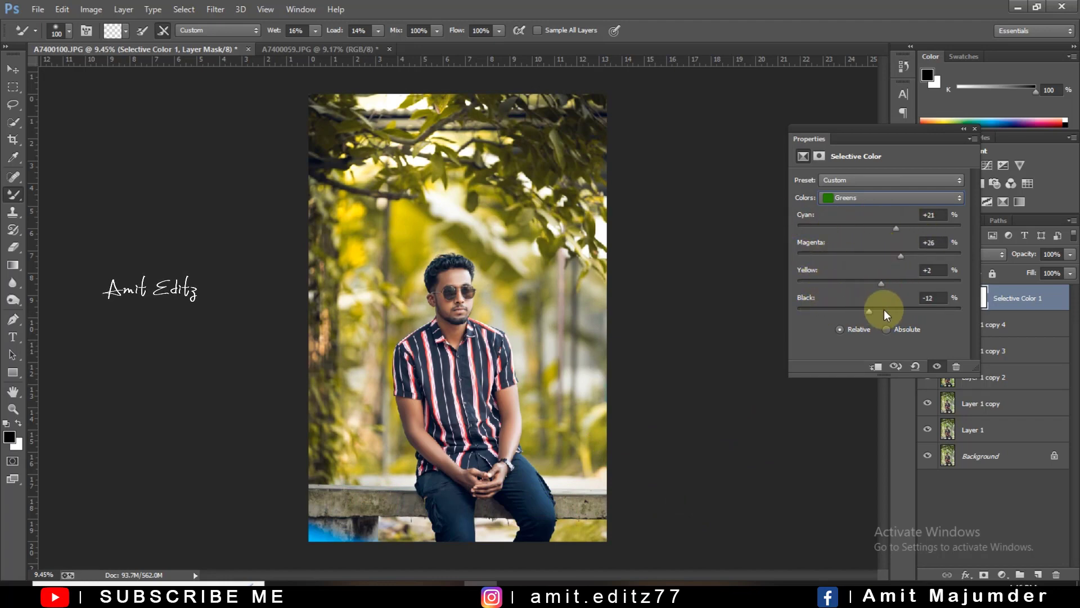
pyautogui.click(876, 198)
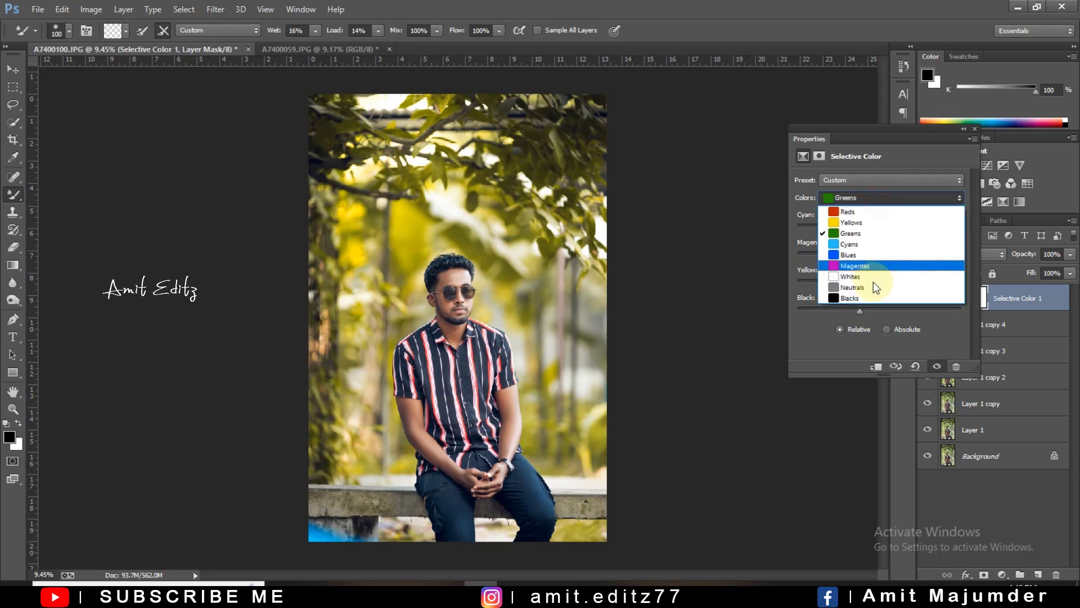
pyautogui.click(873, 281)
pyautogui.moveTo(880, 281); pyautogui.dragTo(881, 310)
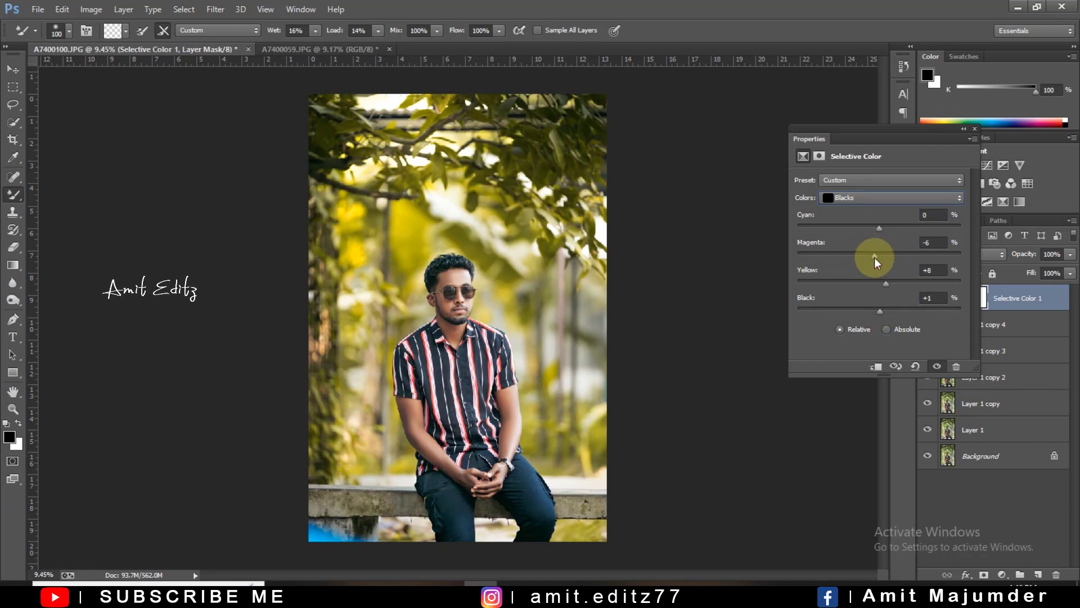
# Close Properties and bring up the context menu for the adjustment and layer copy together
pyautogui.click(881, 198)
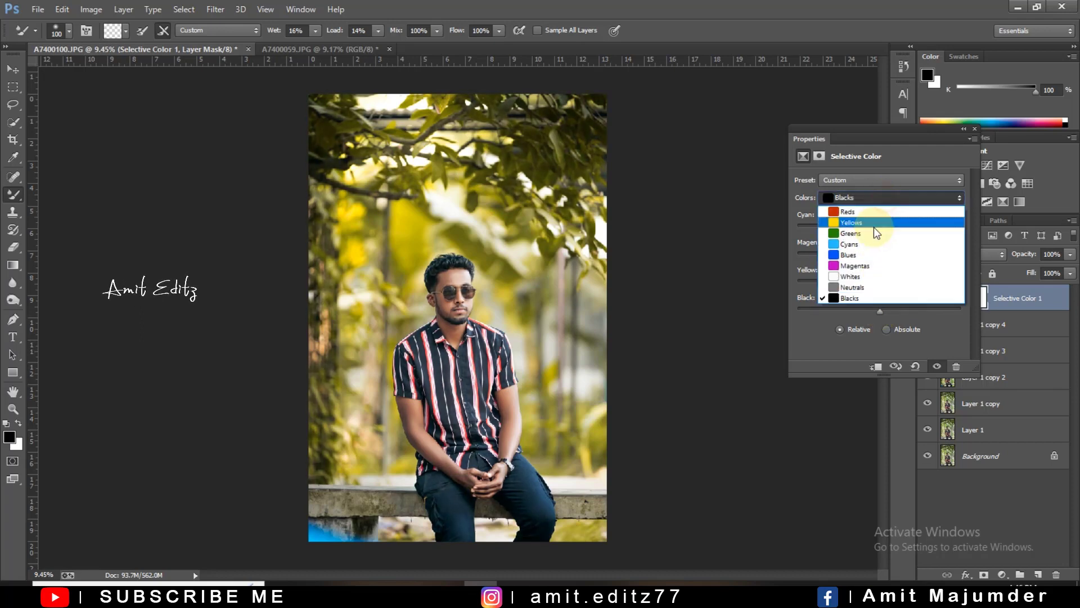
pyautogui.click(977, 130)
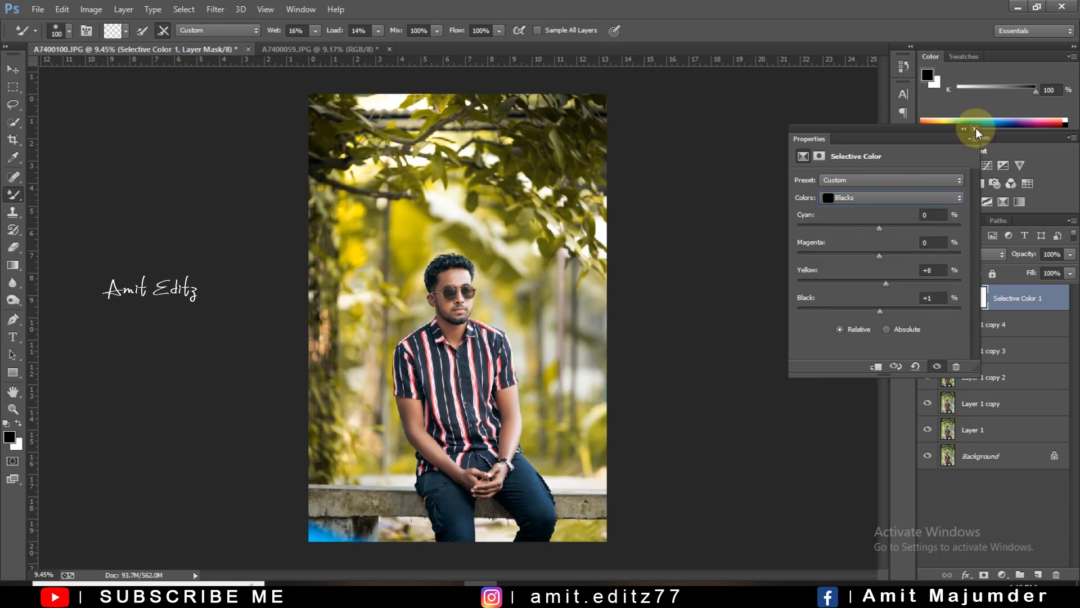
pyautogui.keyDown('ctrl'); pyautogui.click(990, 322); pyautogui.keyUp('ctrl')
pyautogui.rightClick(991, 322)
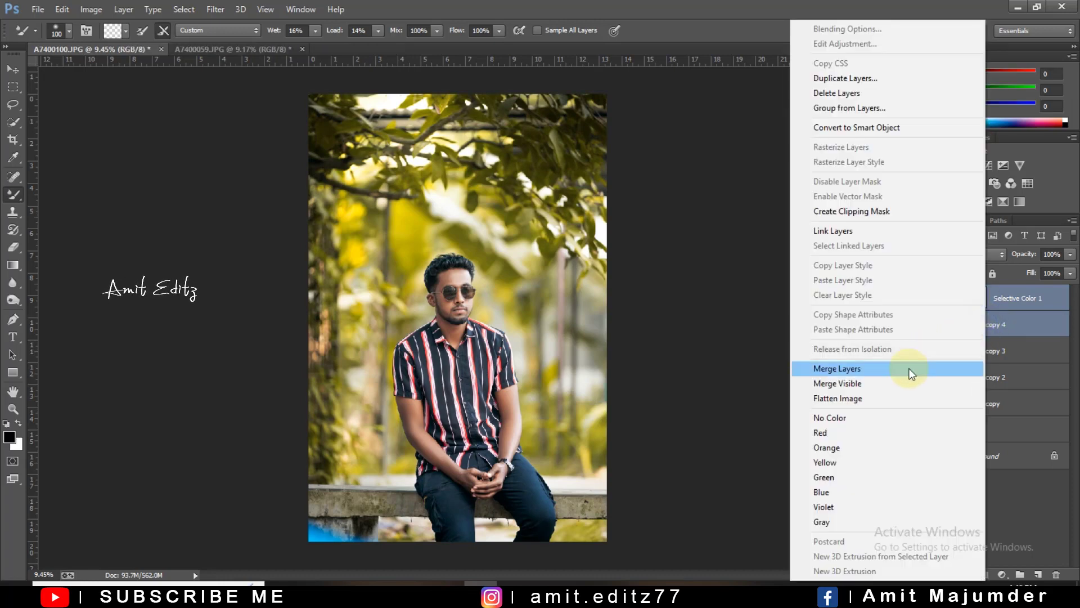
# Merge the Selective Color adjustment into its layer copy
pyautogui.click(911, 366)
pyautogui.scroll(2, 436, 287)
pyautogui.scroll(2, 444, 287)
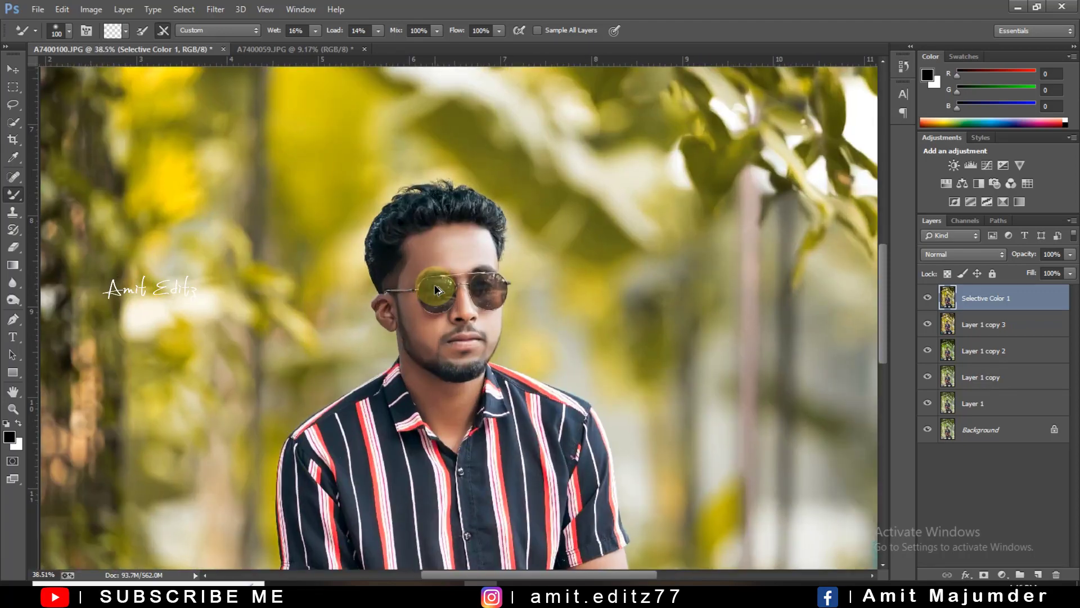
pyautogui.scroll(2, 439, 288)
pyautogui.scroll(1, 439, 289)
pyautogui.scroll(-3, 438, 287)
pyautogui.scroll(-2, 436, 283)
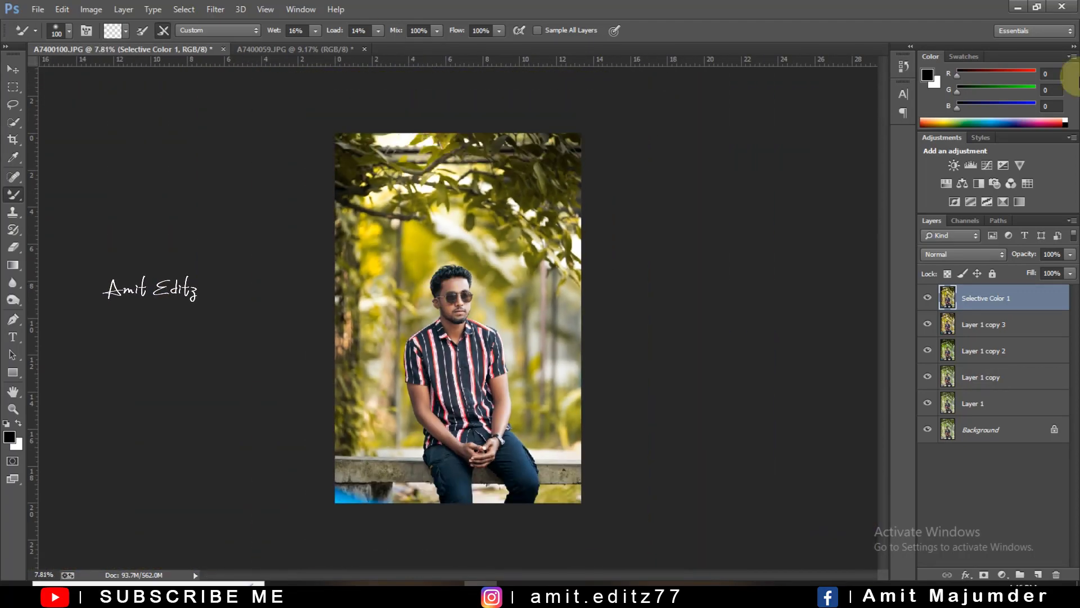
# Darken the bottom-left and bottom-right corners with 16% opacity gradients
pyautogui.click(12, 265)
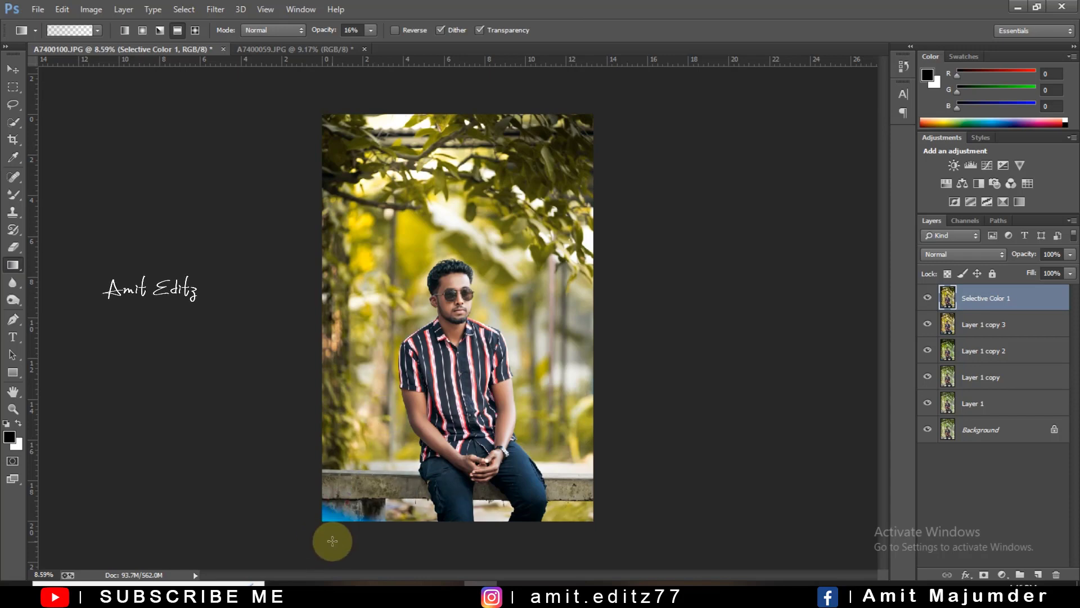
pyautogui.moveTo(375, 419); pyautogui.dragTo(391, 417)
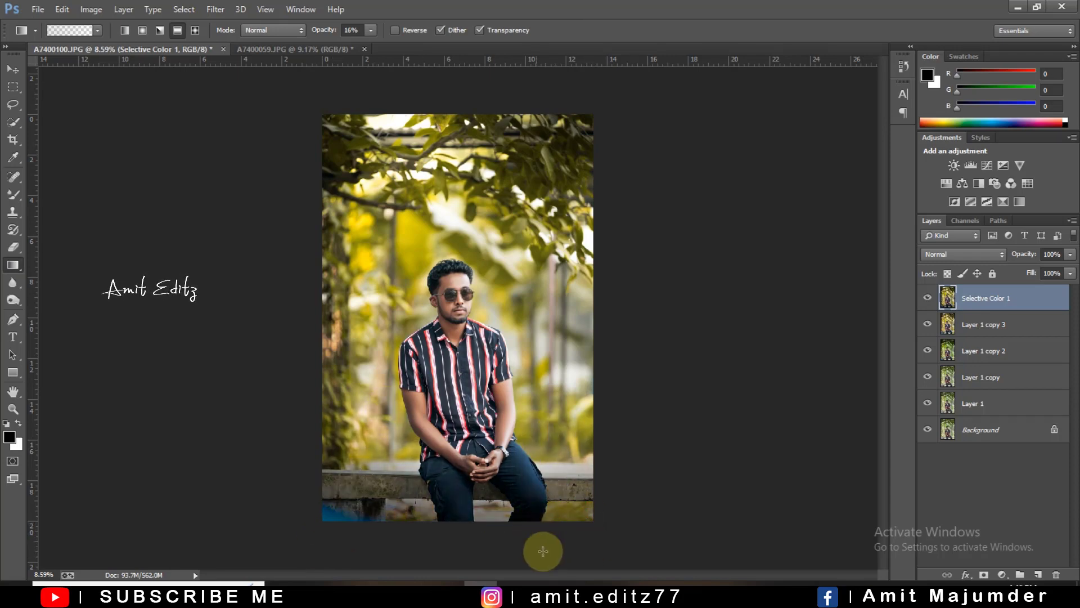
pyautogui.moveTo(574, 521); pyautogui.dragTo(530, 431)
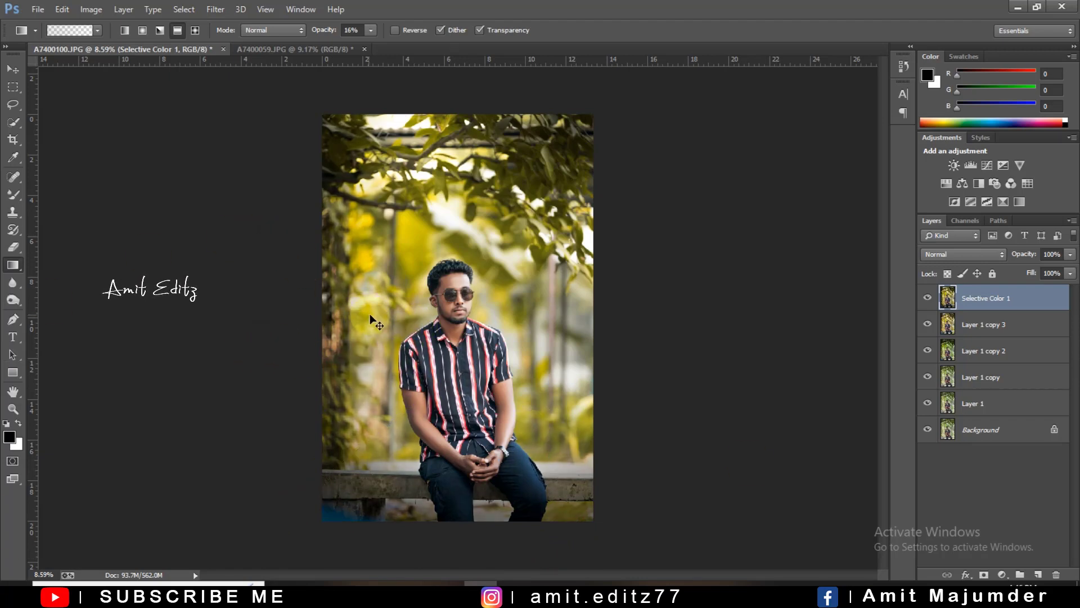
# Dodge the shoulders and collar at 12% midtones, then add a blank Layer 2 on top
pyautogui.click(23, 307)
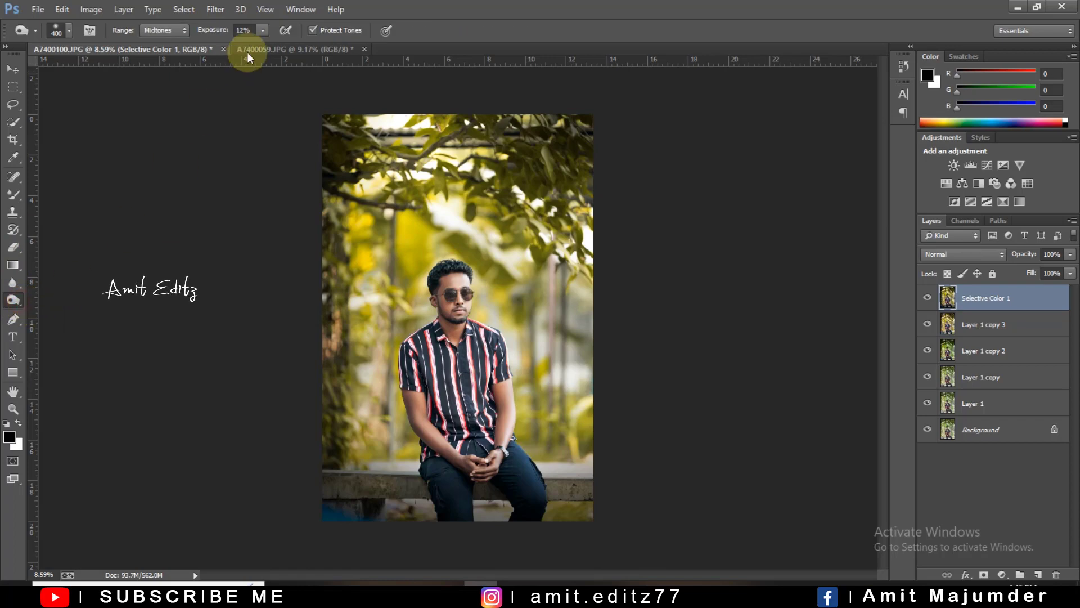
pyautogui.scroll(3, 484, 343)
pyautogui.scroll(-3, 507, 345)
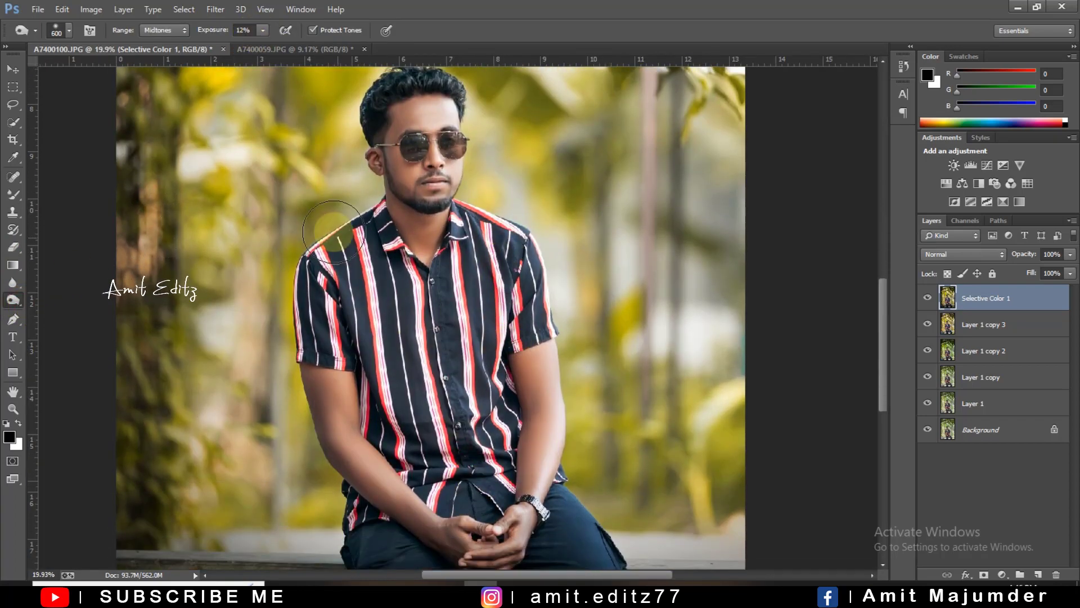
pyautogui.press('[')
pyautogui.press('[')
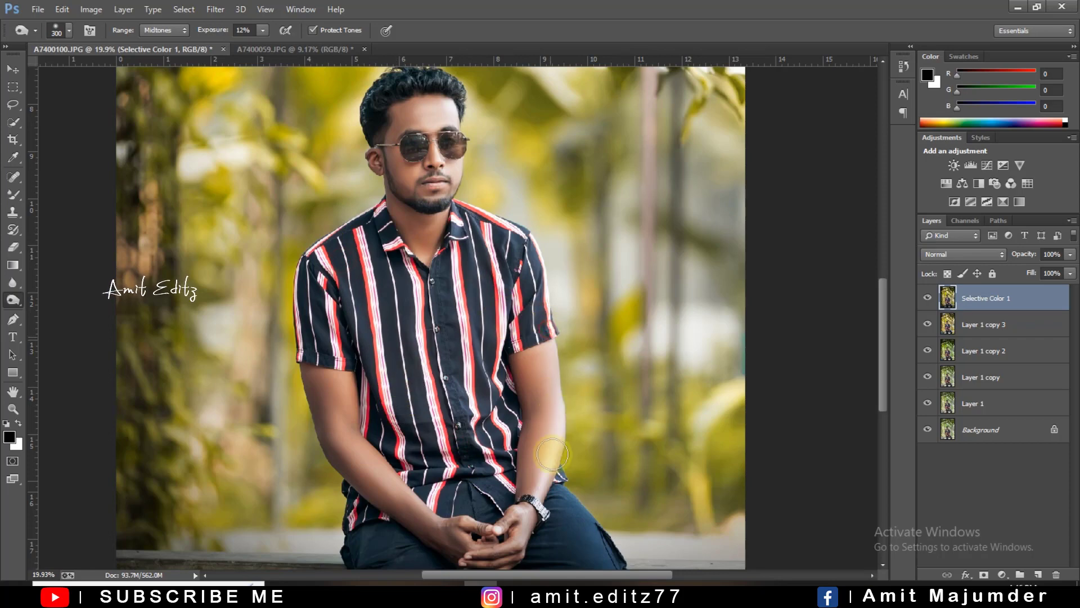
pyautogui.scroll(2, 492, 255)
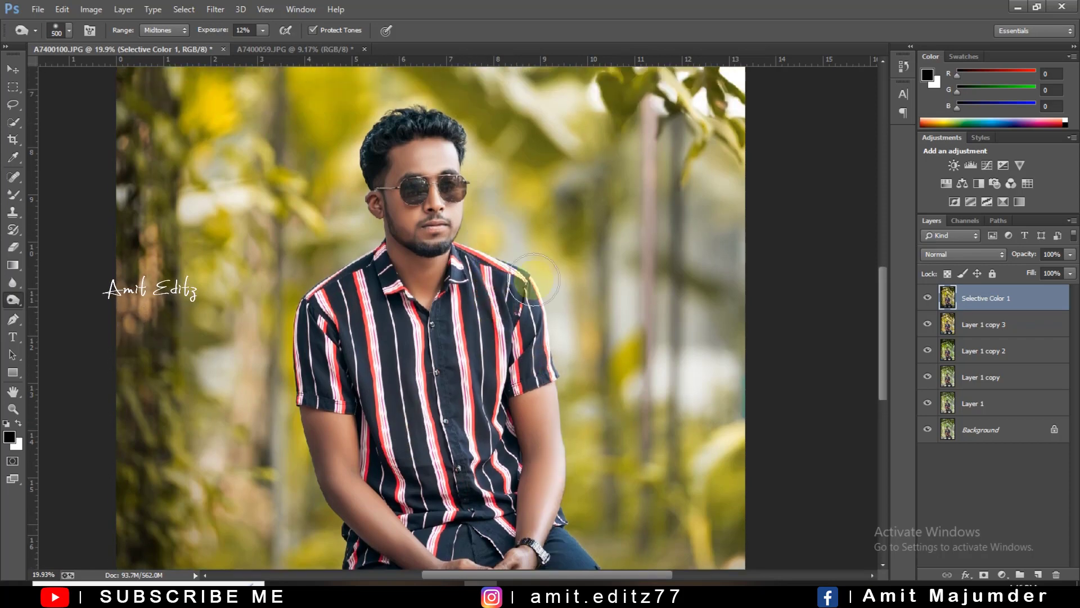
pyautogui.press(']')
pyautogui.keyDown('alt'); pyautogui.scroll(4, 462, 157); pyautogui.keyUp('alt')
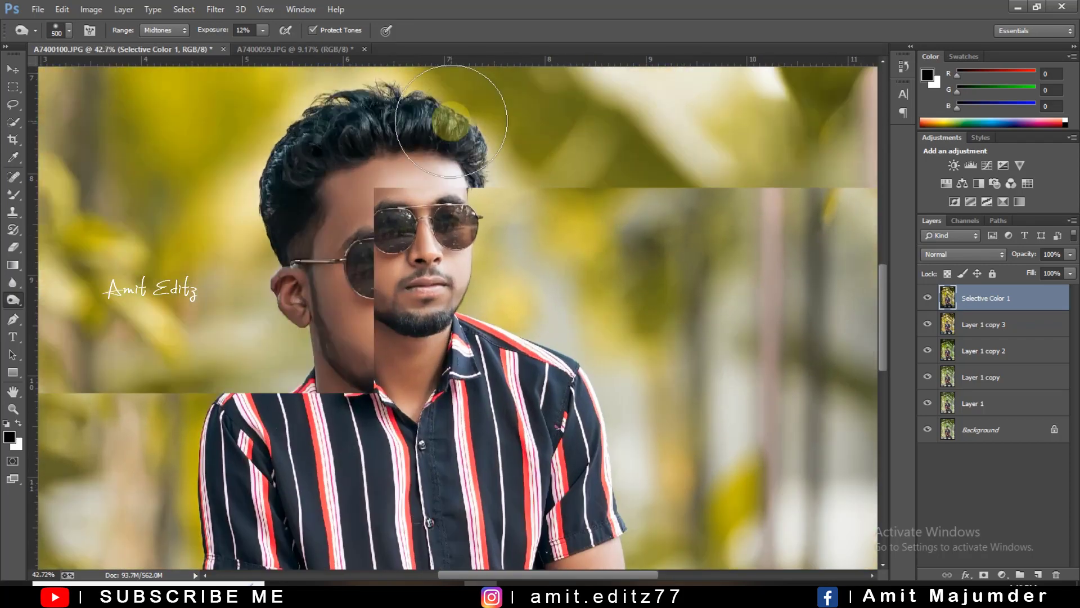
pyautogui.press('[')
pyautogui.press('[')
pyautogui.press('[')
pyautogui.press('[')
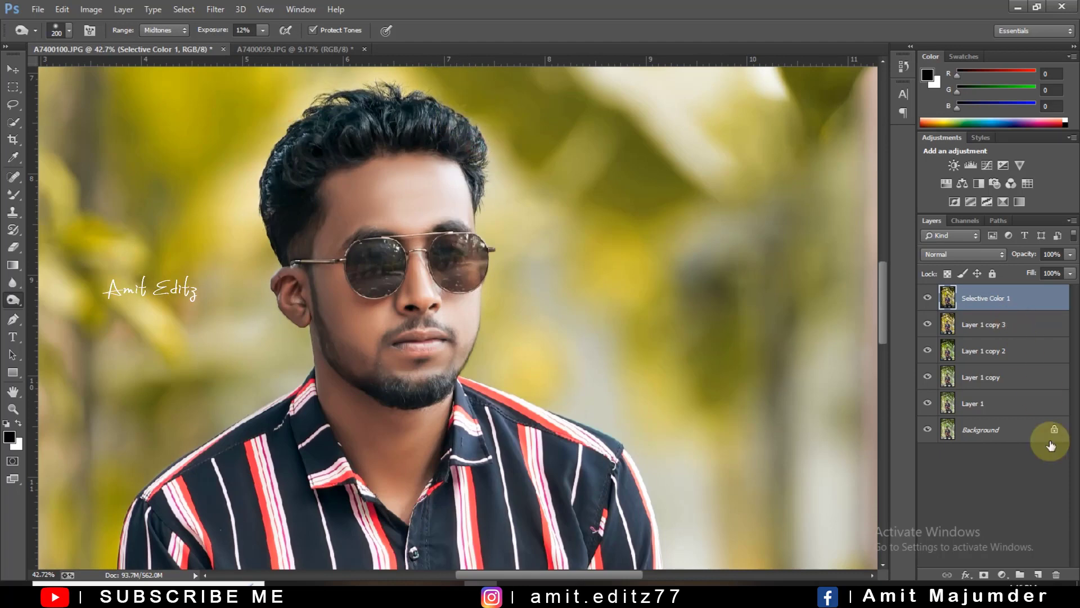
pyautogui.click(1039, 574)
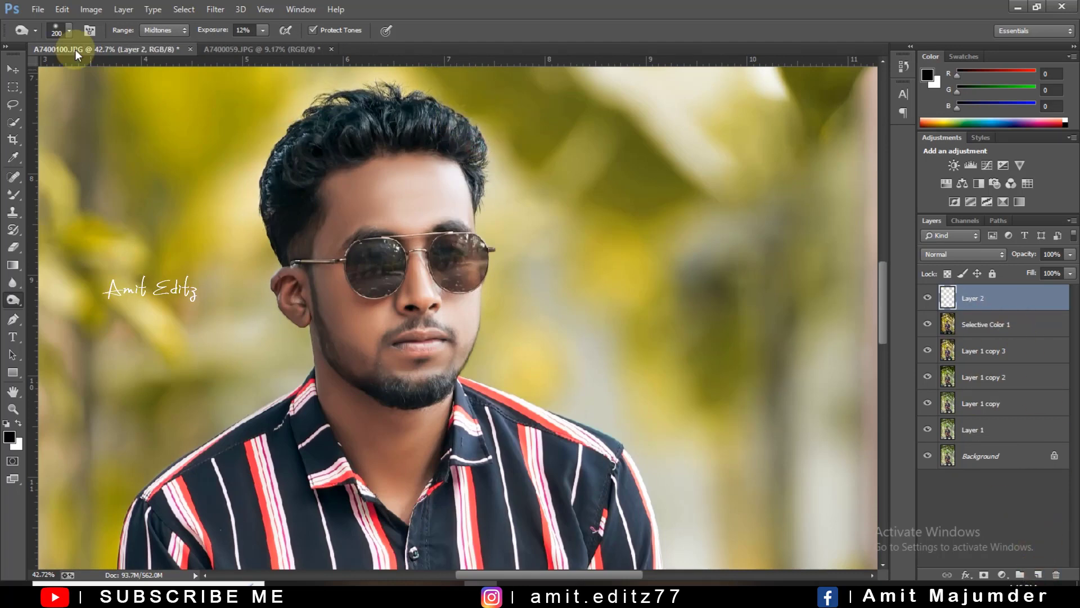
# Fill Layer 2 with 50% Gray and set its blend mode to Overlay
pyautogui.click(62, 9)
pyautogui.click(139, 203)
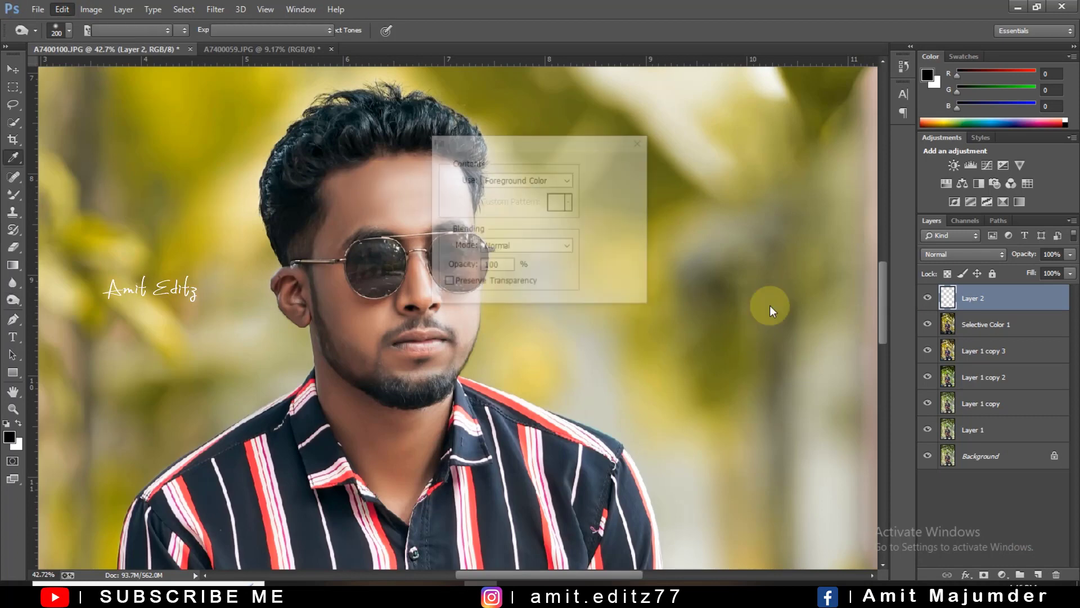
pyautogui.click(537, 180)
pyautogui.click(522, 289)
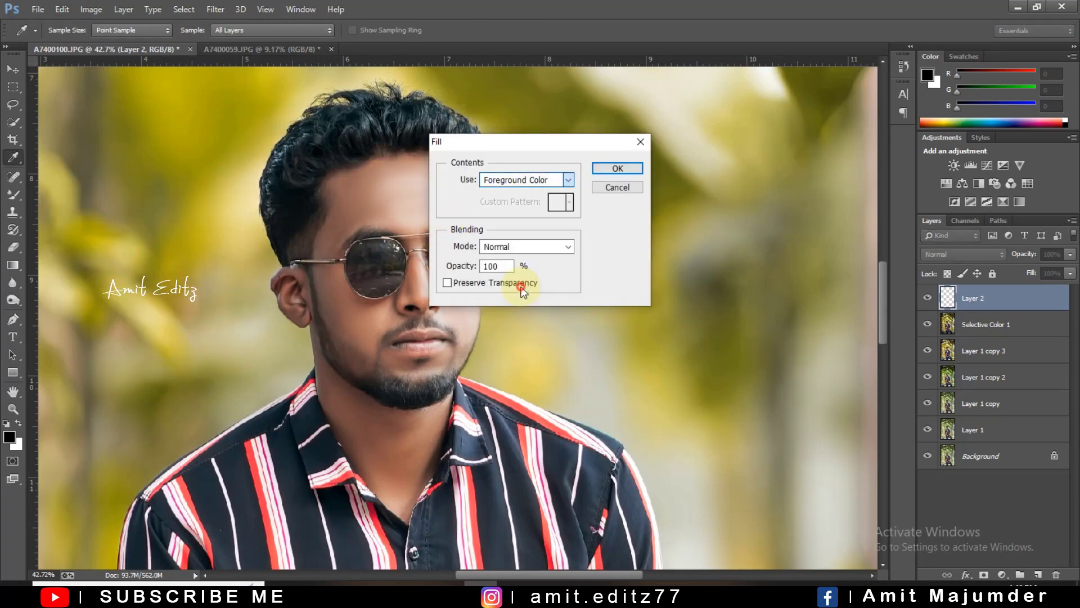
pyautogui.click(605, 171)
pyautogui.click(961, 254)
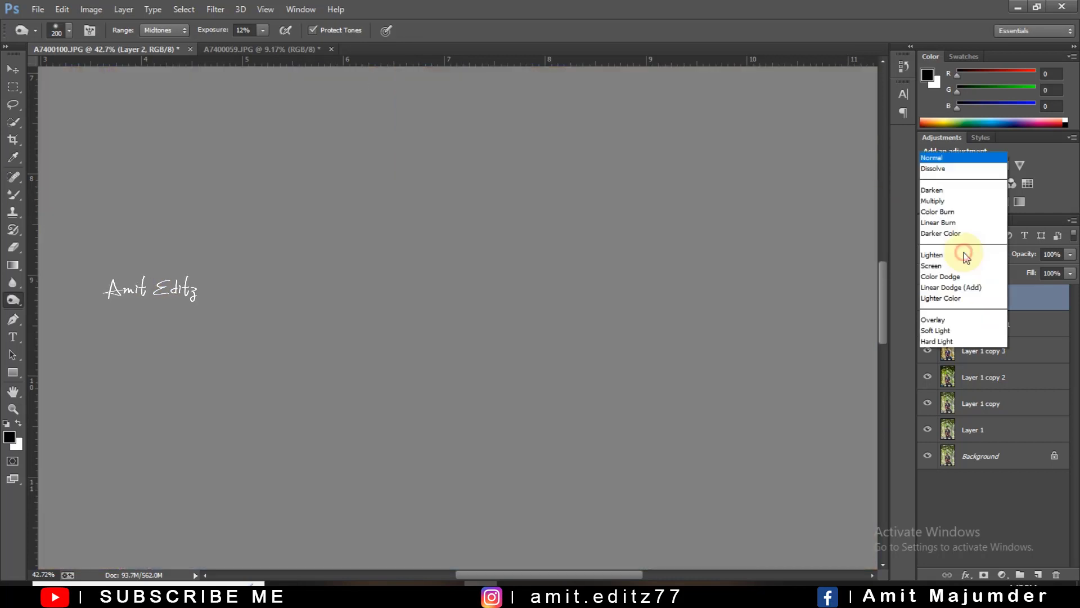
pyautogui.click(940, 168)
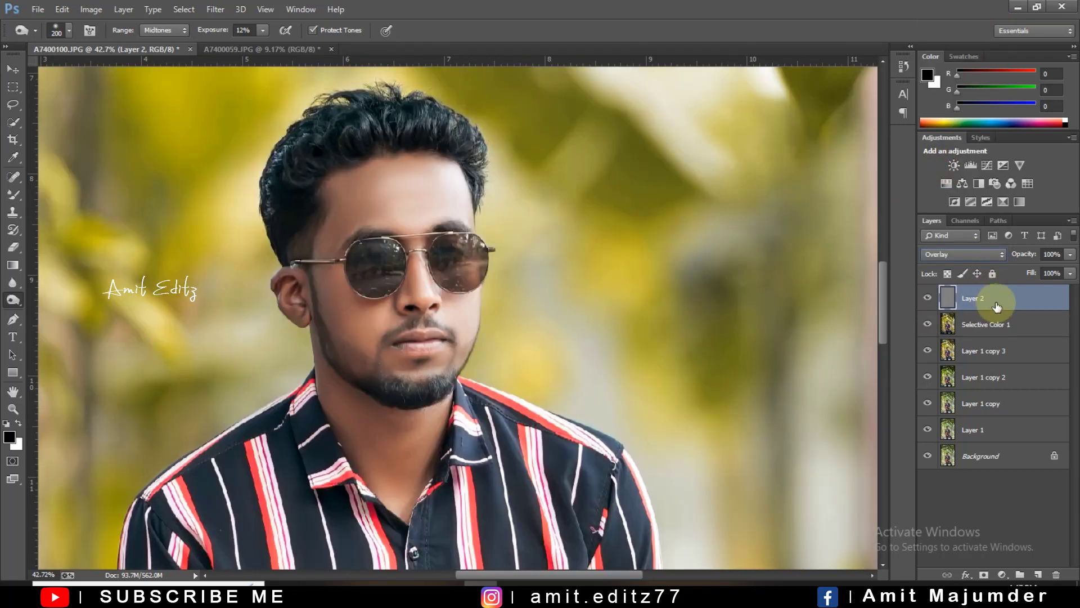
# Dodge the ear, cheek, nose-to-lips area and neck with a small brush
pyautogui.rightClick(14, 302)
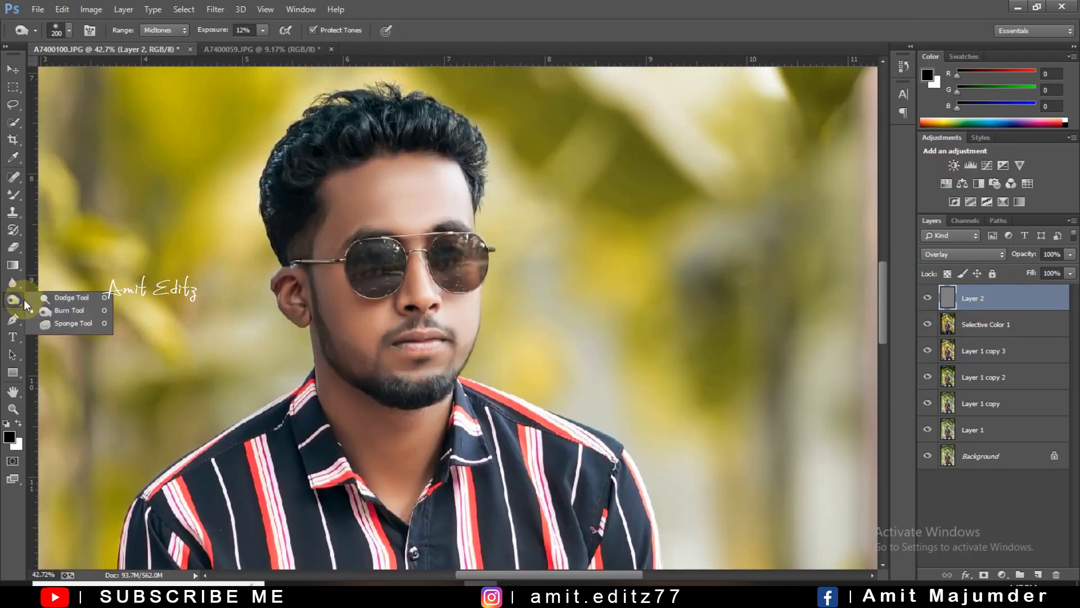
pyautogui.scroll(3, 404, 195)
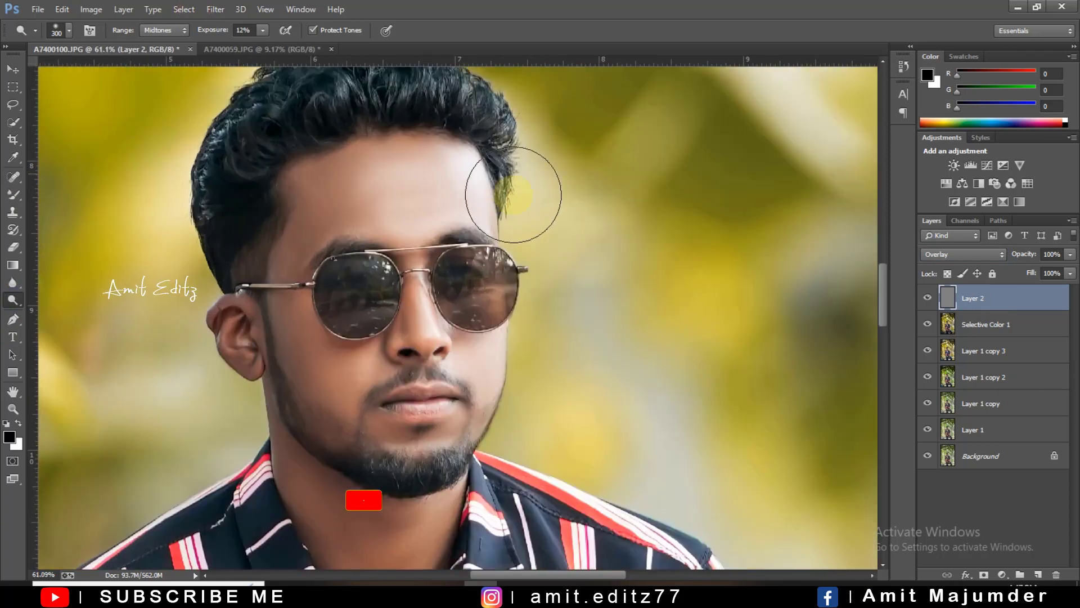
pyautogui.press('[')
pyautogui.press('[')
pyautogui.press('[')
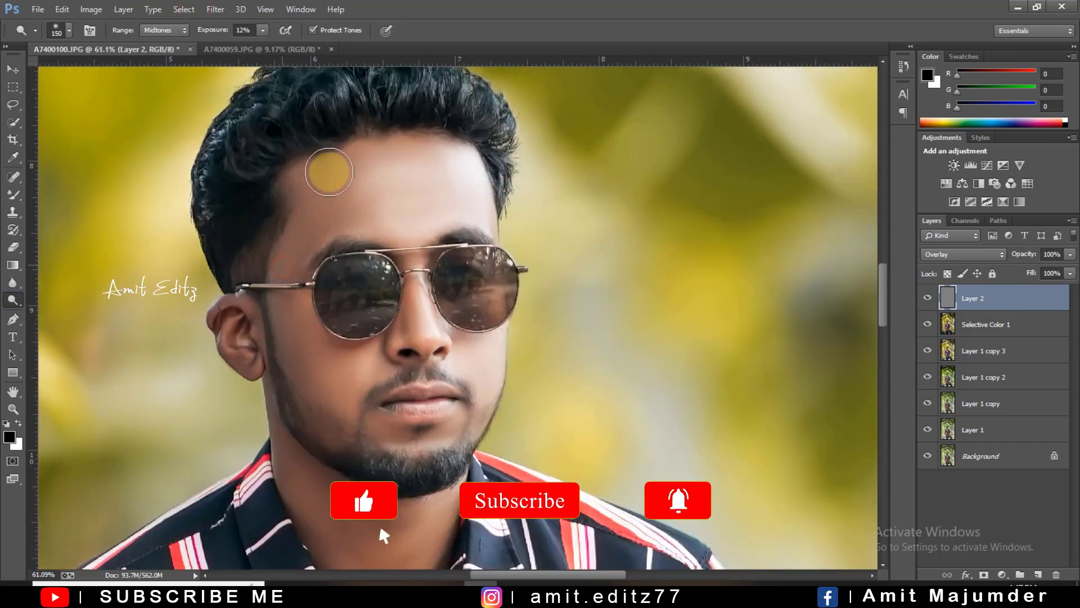
pyautogui.moveTo(251, 315)
pyautogui.mouseDown()
pyautogui.moveTo(273, 386)
pyautogui.moveTo(234, 285)
pyautogui.moveTo(338, 415)
pyautogui.moveTo(314, 325)
pyautogui.moveTo(340, 386)
pyautogui.moveTo(272, 302)
pyautogui.moveTo(347, 405)
pyautogui.mouseUp()
pyautogui.press('[')
pyautogui.press('[')
pyautogui.scroll(-2, 340, 419)
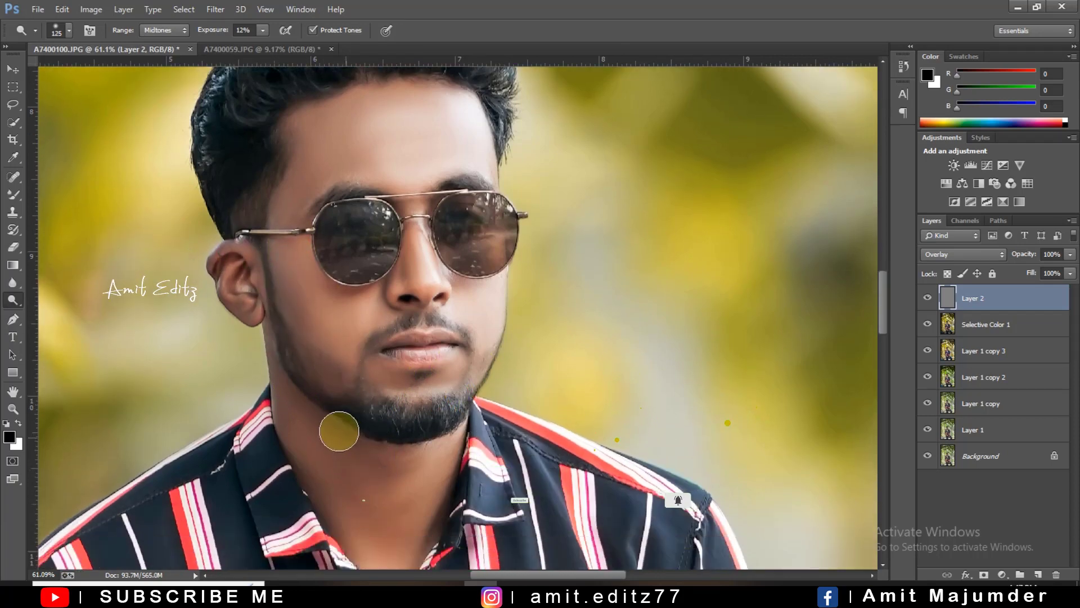
pyautogui.moveTo(429, 290)
pyautogui.mouseDown()
pyautogui.moveTo(366, 366)
pyautogui.moveTo(395, 342)
pyautogui.mouseUp()
pyautogui.press(']')
pyautogui.press(']')
pyautogui.scroll(-1, 405, 391)
pyautogui.press(']')
pyautogui.press(']')
pyautogui.press(']')
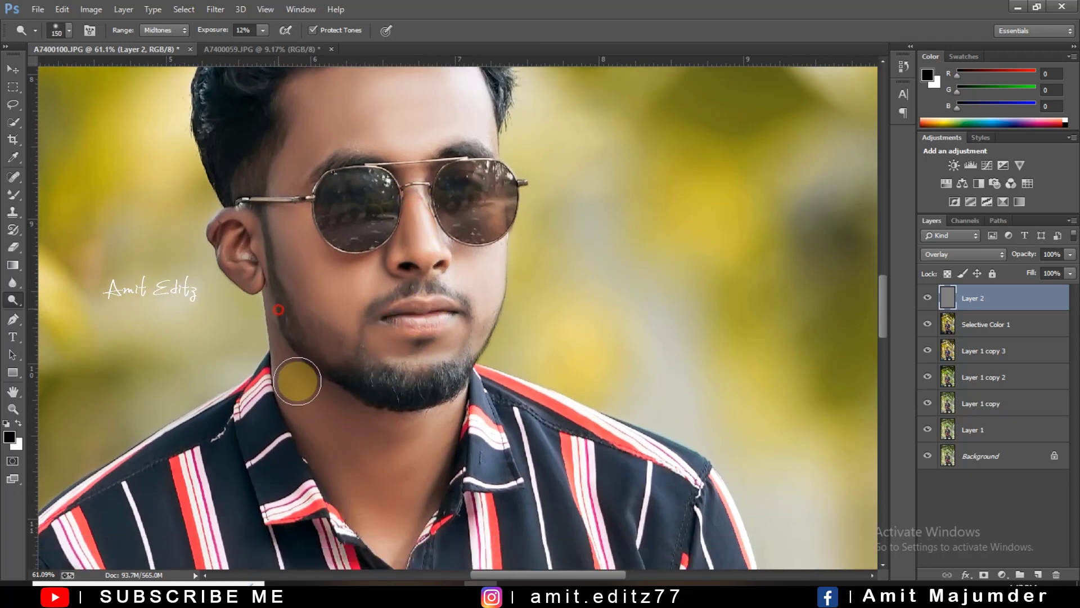
pyautogui.moveTo(321, 406)
pyautogui.mouseDown()
pyautogui.moveTo(265, 285)
pyautogui.moveTo(367, 490)
pyautogui.moveTo(345, 502)
pyautogui.moveTo(345, 418)
pyautogui.mouseUp()
# Dodge the torso and arm highlights on Layer 2
pyautogui.press(']')
pyautogui.scroll(-2, 345, 417)
pyautogui.moveTo(447, 453)
pyautogui.mouseDown()
pyautogui.moveTo(470, 367)
pyautogui.moveTo(437, 283)
pyautogui.mouseUp()
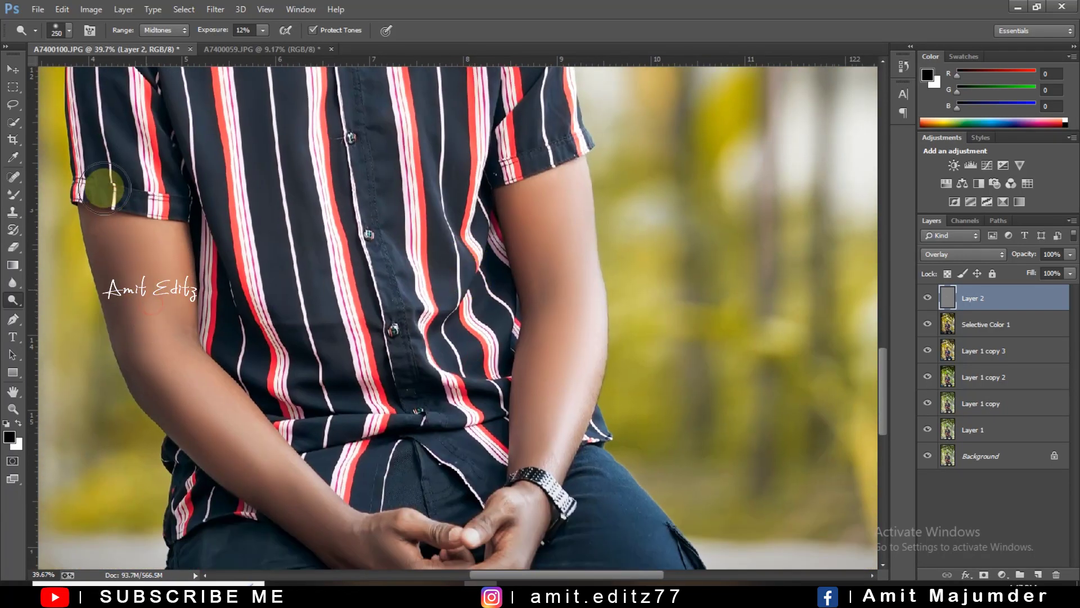
pyautogui.press('[')
pyautogui.press('[')
pyautogui.scroll(-1, 270, 445)
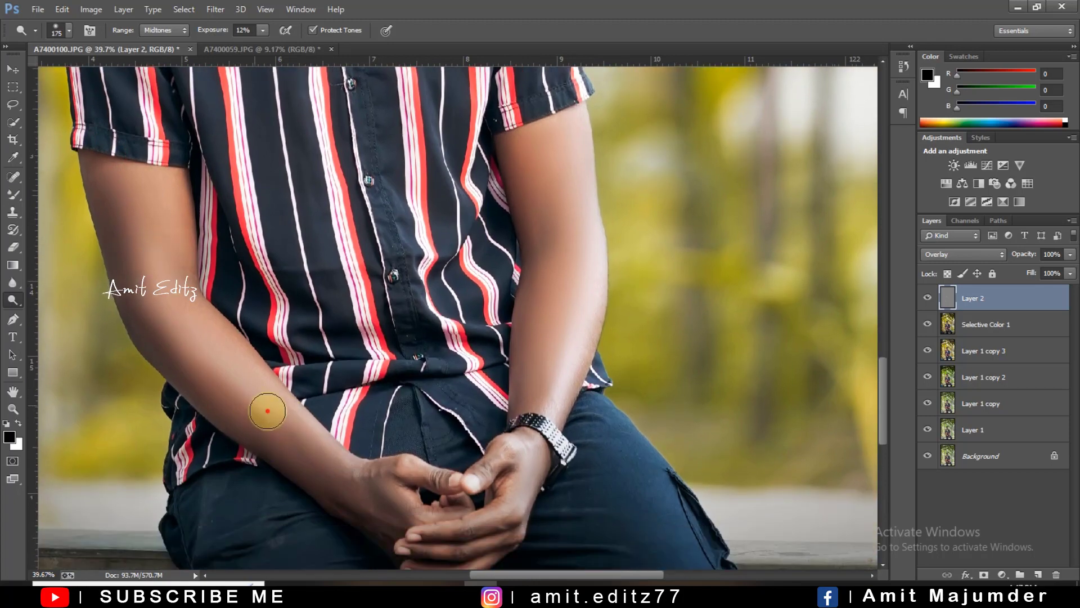
pyautogui.moveTo(400, 509); pyautogui.dragTo(474, 538)
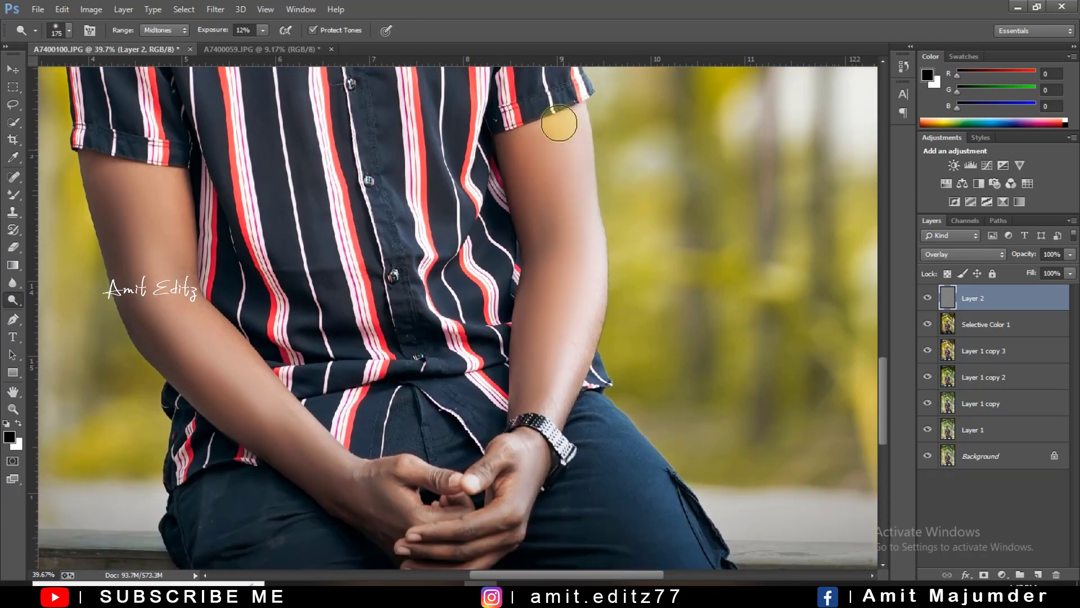
pyautogui.scroll(3, 565, 250)
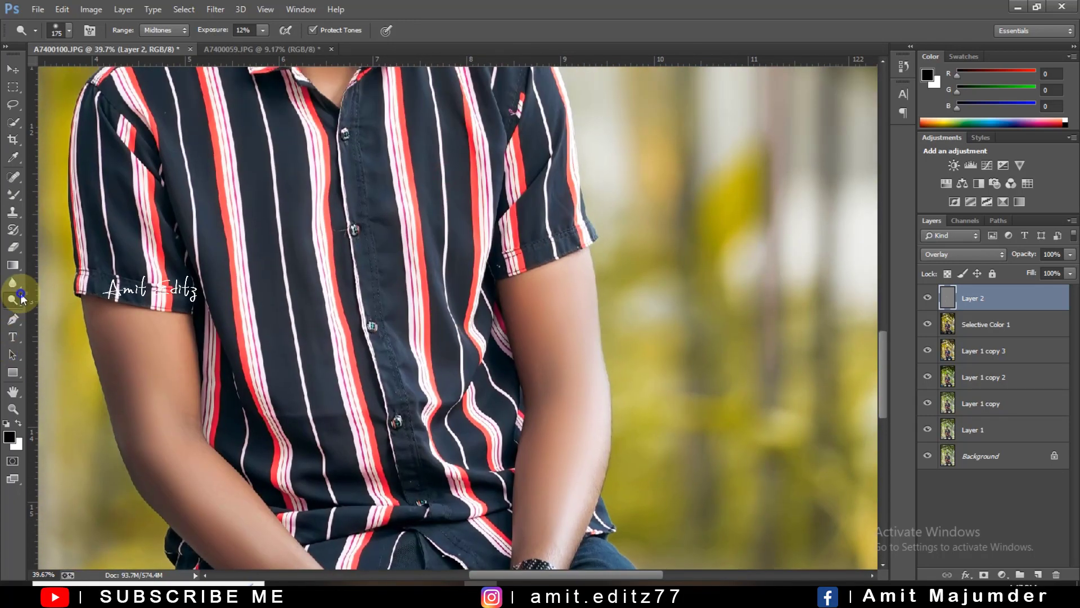
# Burn shadows across the lower shirt, arms, face and collar
pyautogui.click(47, 312)
pyautogui.scroll(-1, 151, 326)
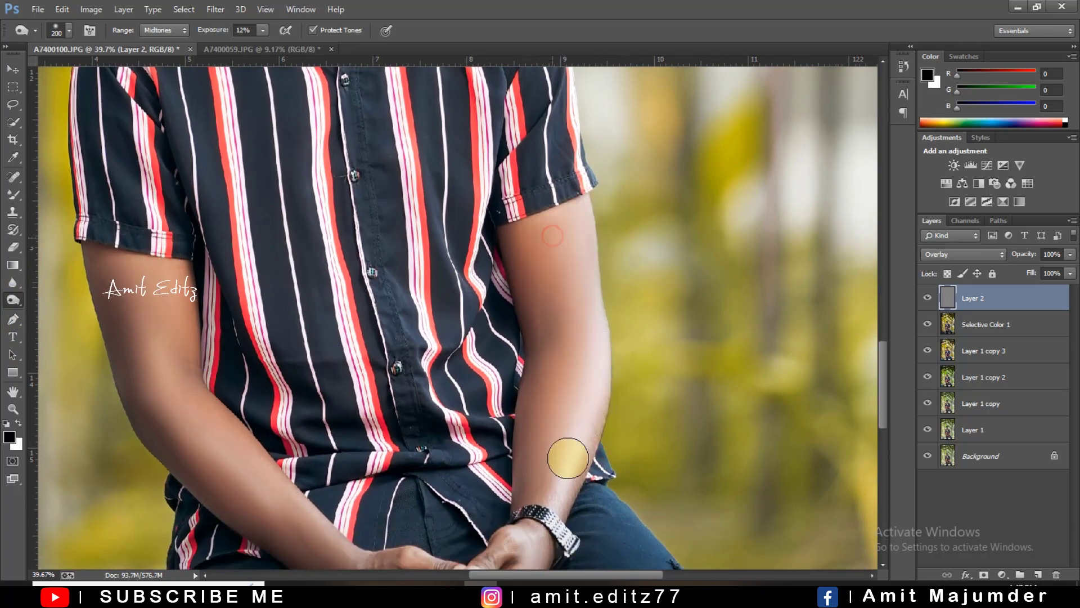
pyautogui.scroll(5, 525, 307)
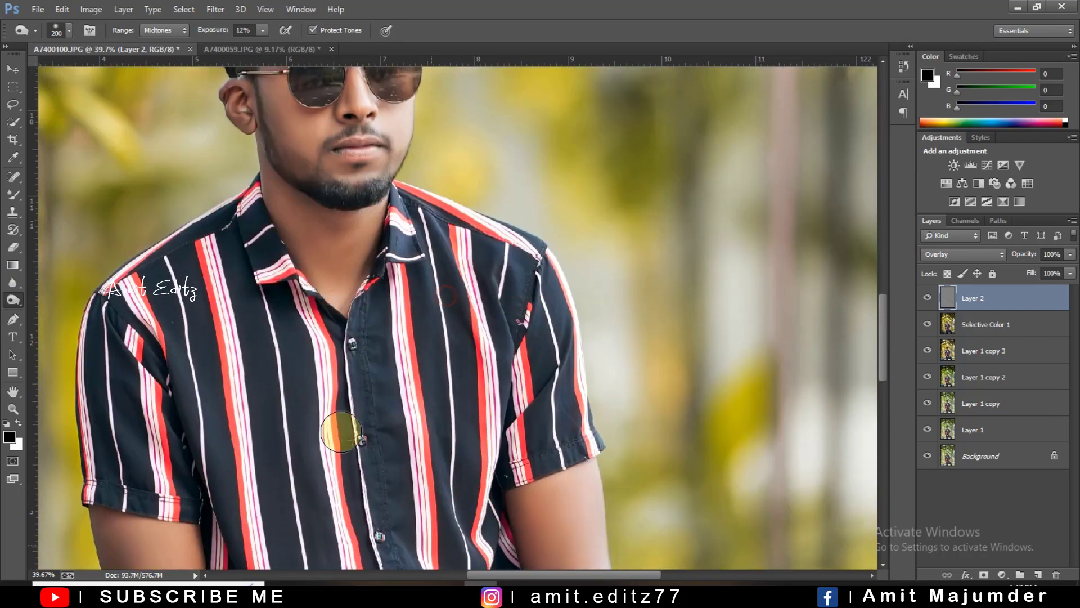
pyautogui.moveTo(309, 507); pyautogui.dragTo(298, 288)
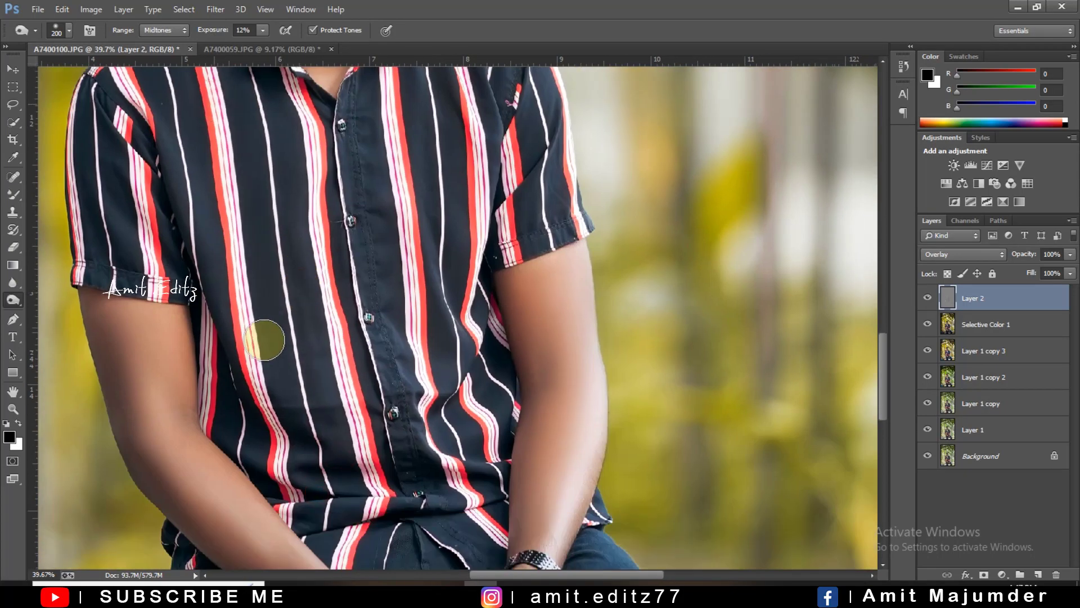
pyautogui.moveTo(451, 193); pyautogui.dragTo(464, 429)
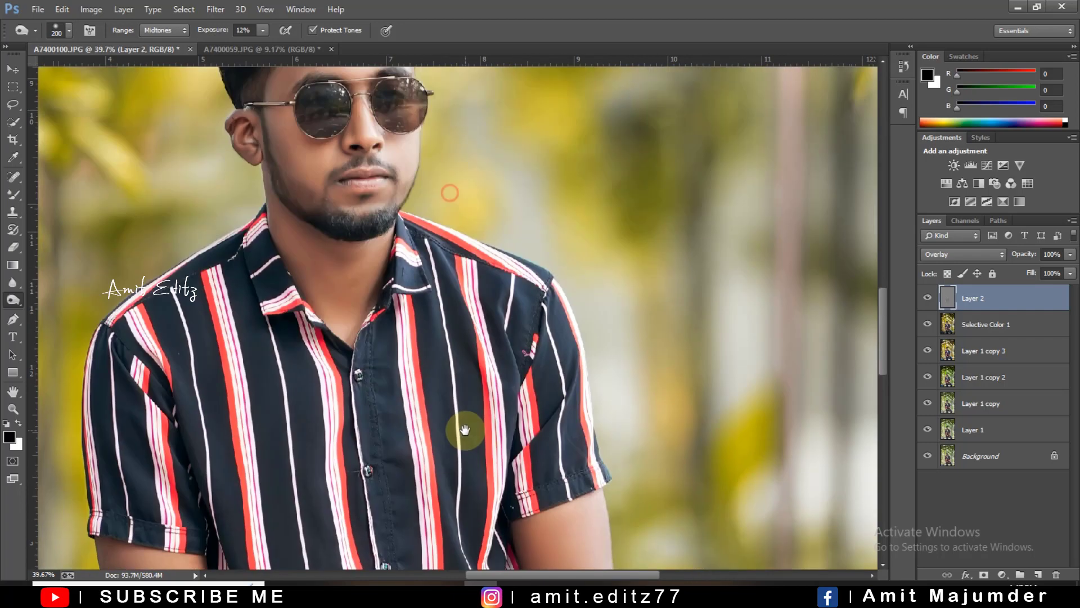
pyautogui.scroll(2, 408, 236)
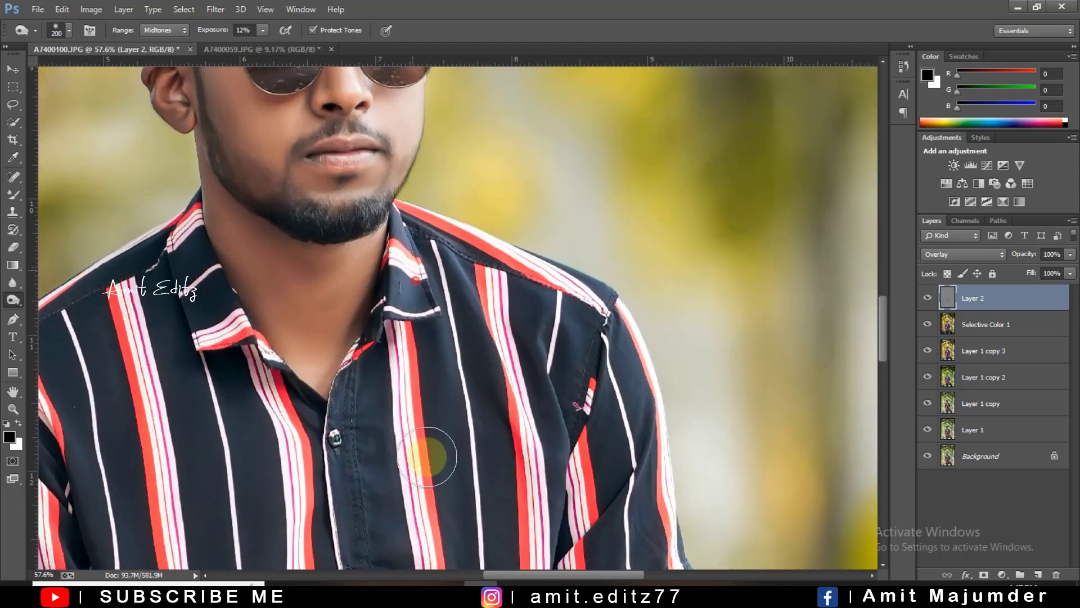
# Dodge highlights on the sunglasses, mouth corner, chin and beard
pyautogui.scroll(5, 444, 429)
pyautogui.scroll(1, 341, 131)
pyautogui.scroll(1, 341, 131)
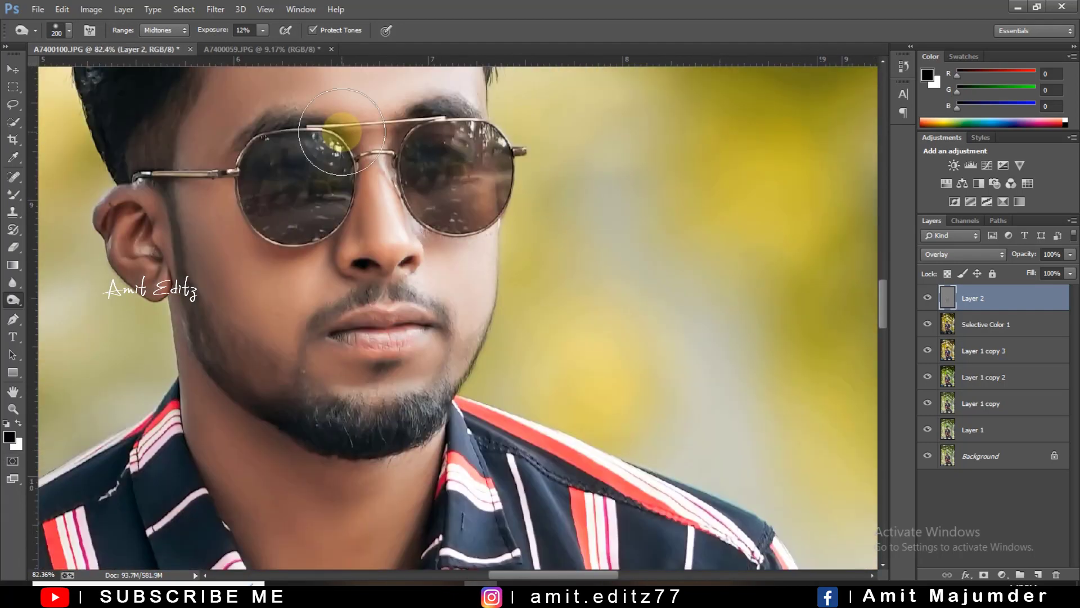
pyautogui.press('[')
pyautogui.press('[')
pyautogui.press('[')
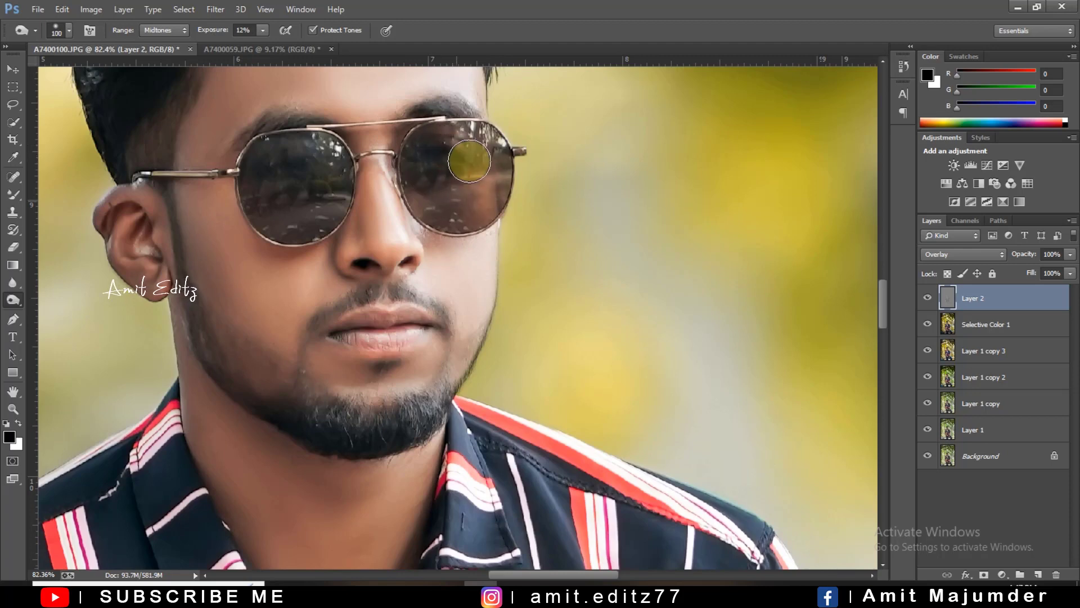
pyautogui.press(']')
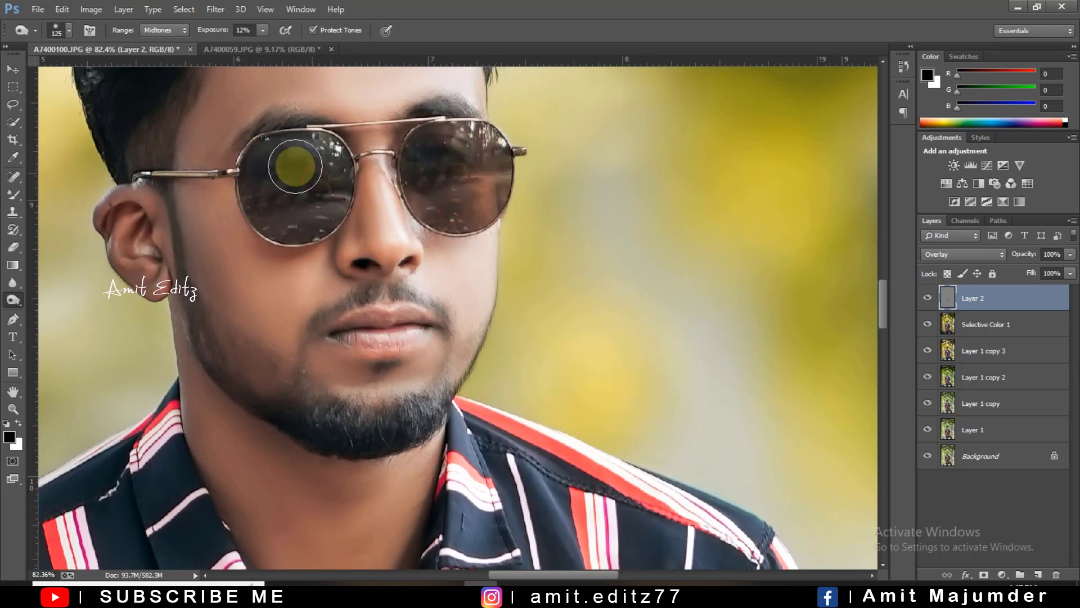
pyautogui.press('[')
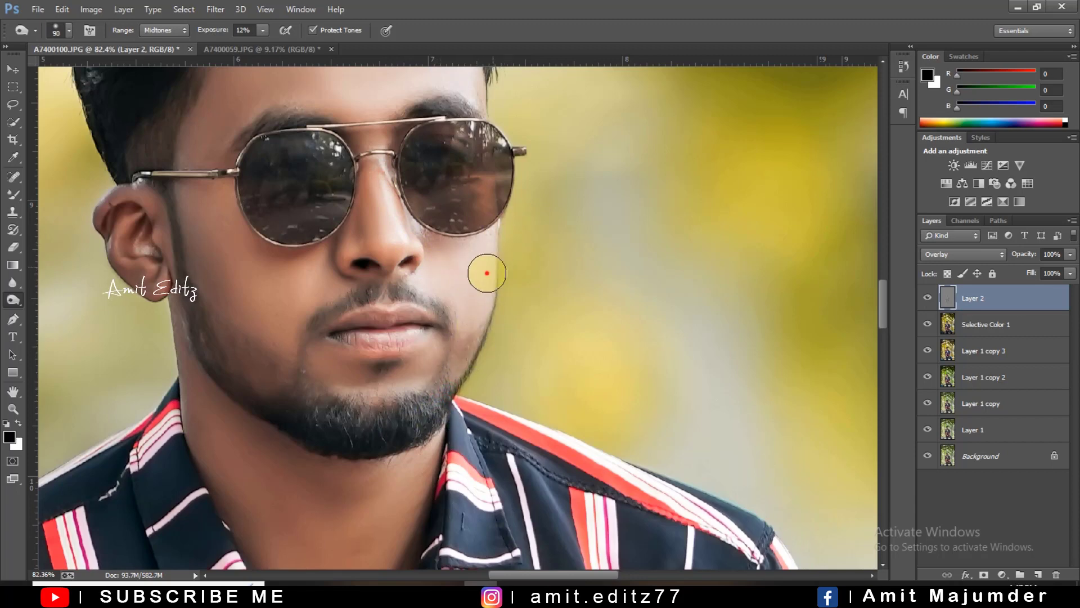
pyautogui.press('[')
pyautogui.press('[')
pyautogui.press('[')
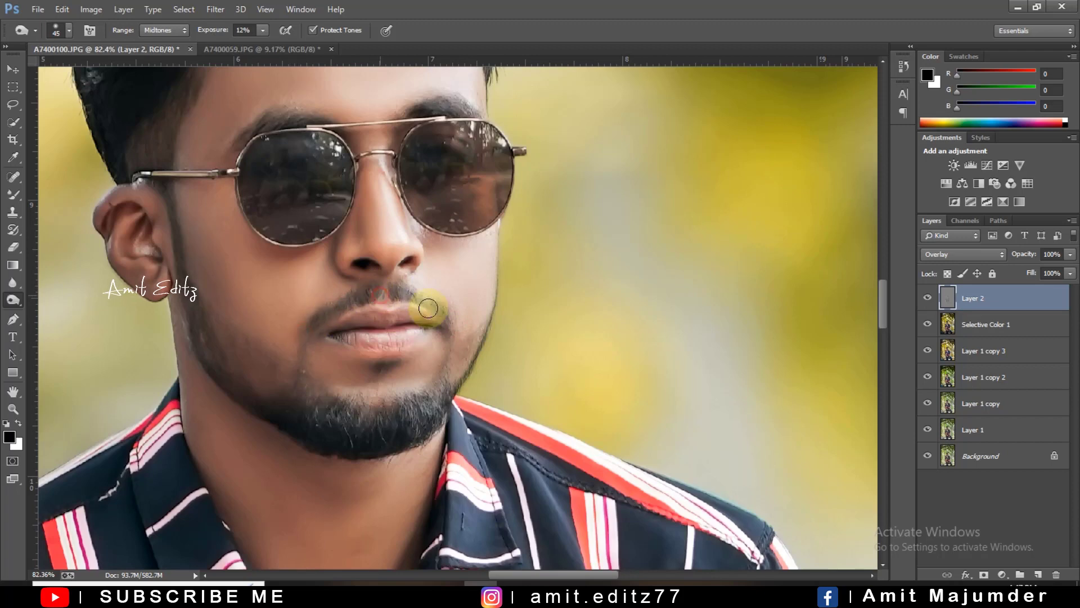
pyautogui.press(']')
pyautogui.press(']')
pyautogui.moveTo(442, 396)
pyautogui.mouseDown()
pyautogui.moveTo(279, 415)
pyautogui.moveTo(311, 415)
pyautogui.moveTo(300, 367)
pyautogui.moveTo(373, 430)
pyautogui.moveTo(262, 401)
pyautogui.mouseUp()
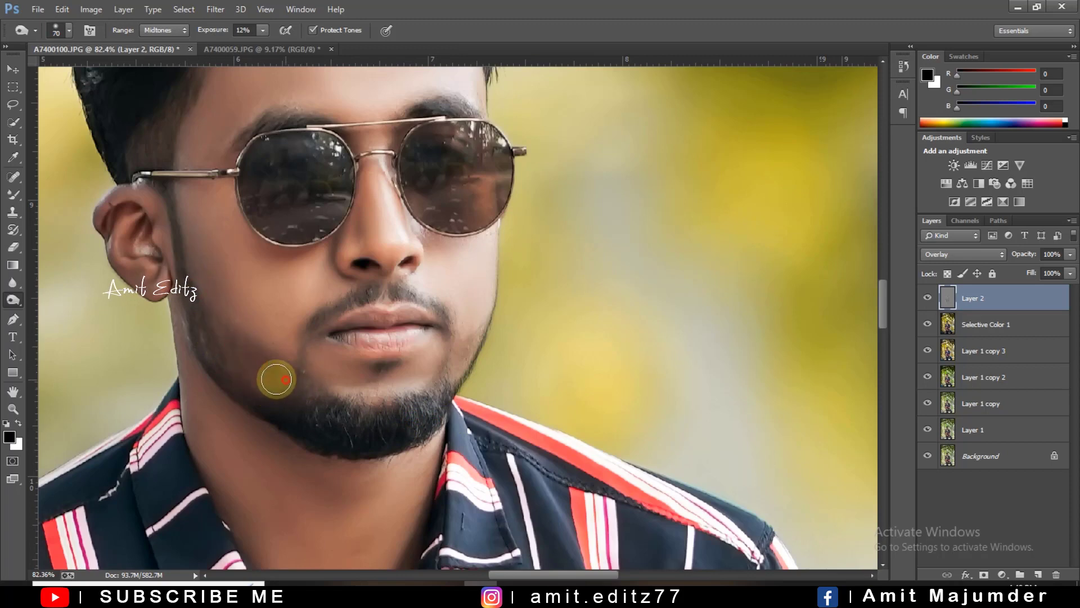
# Lighten the jawline, temple and right side of the hair with a larger brush
pyautogui.scroll(5, 207, 213)
pyautogui.press(']')
pyautogui.press(']')
pyautogui.press(']')
pyautogui.moveTo(184, 192); pyautogui.dragTo(149, 291)
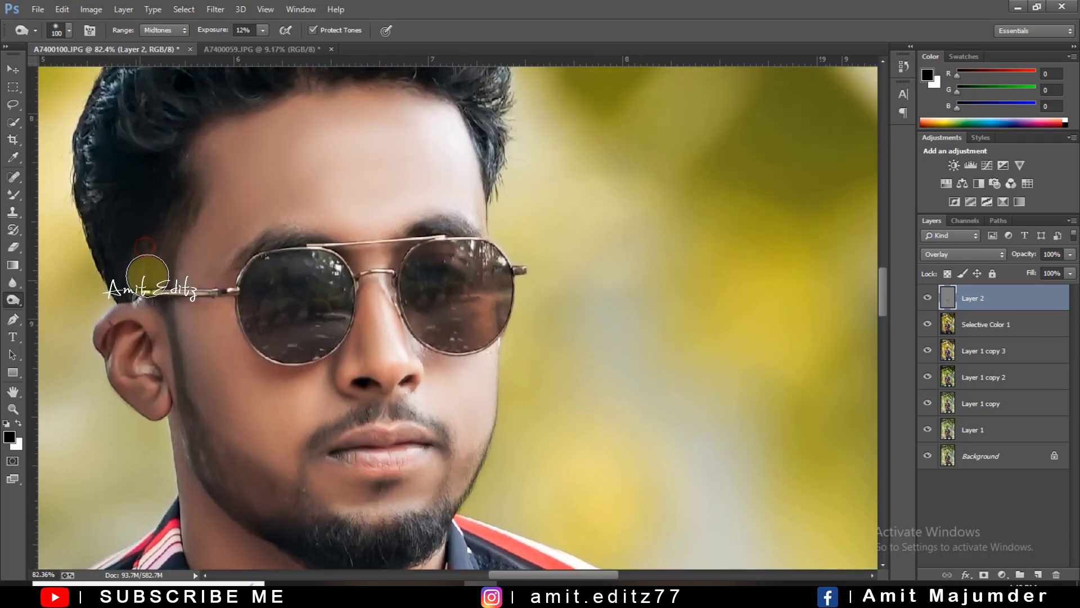
pyautogui.press(']')
pyautogui.scroll(6, 148, 275)
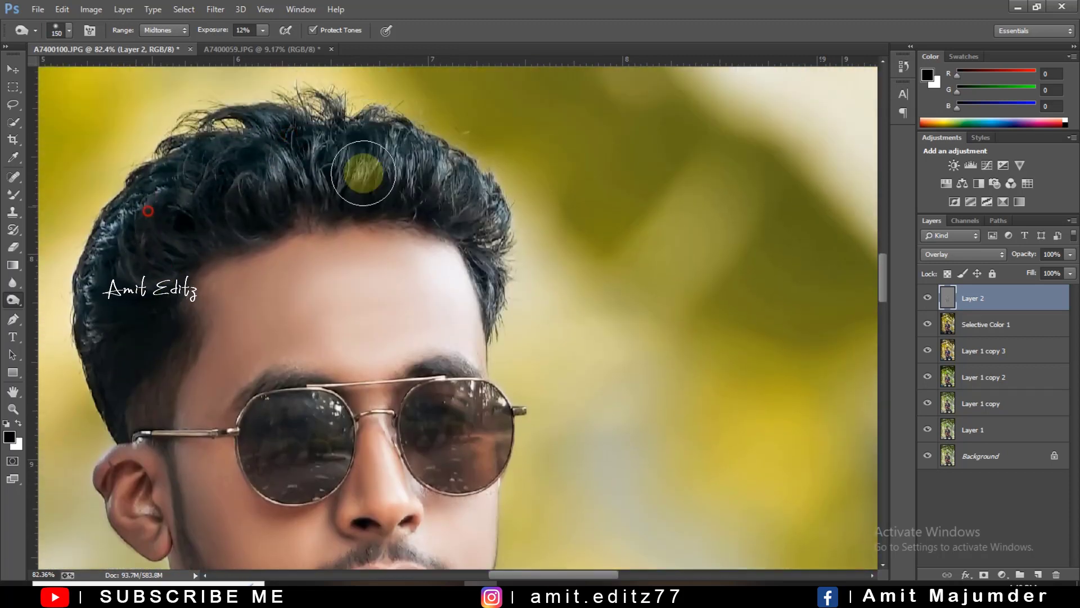
pyautogui.moveTo(482, 215); pyautogui.dragTo(492, 254)
pyautogui.scroll(-5, 492, 254)
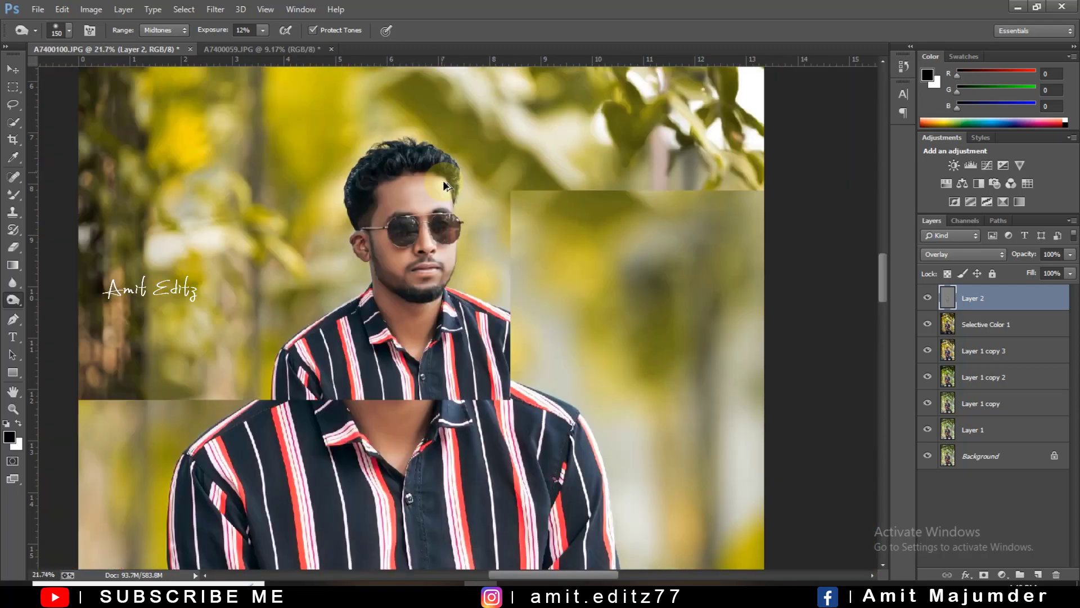
pyautogui.scroll(-2, 426, 301)
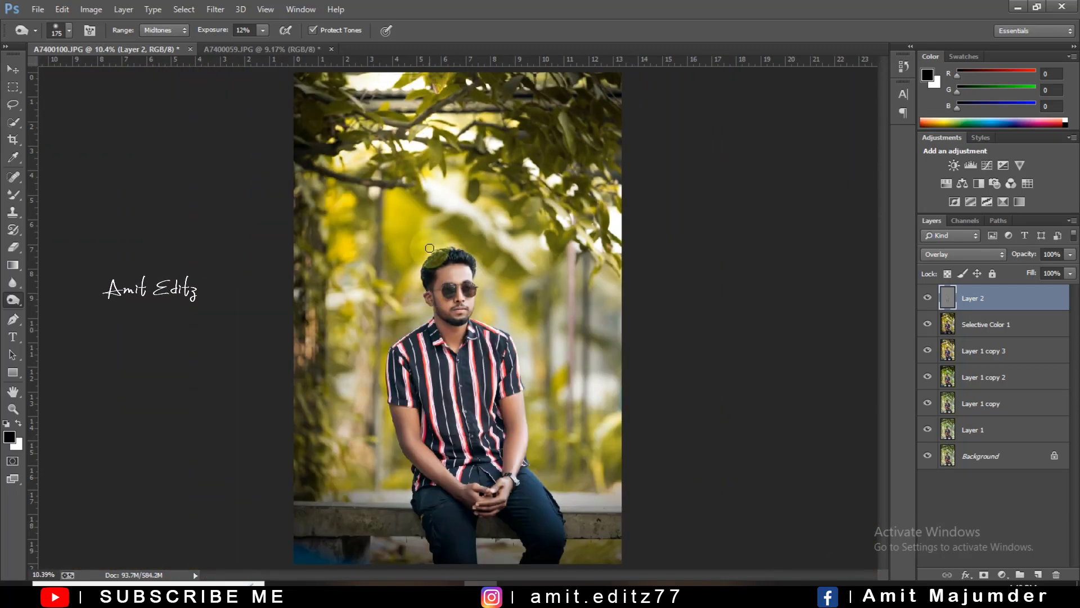
pyautogui.press(']')
pyautogui.press(']')
pyautogui.press(']')
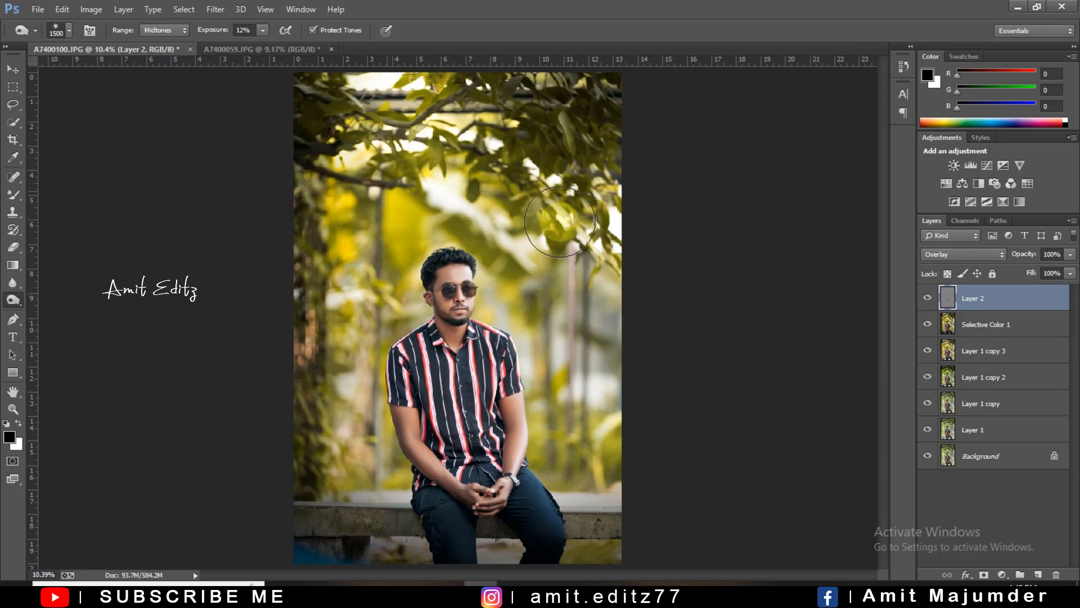
pyautogui.press('[')
pyautogui.press('[')
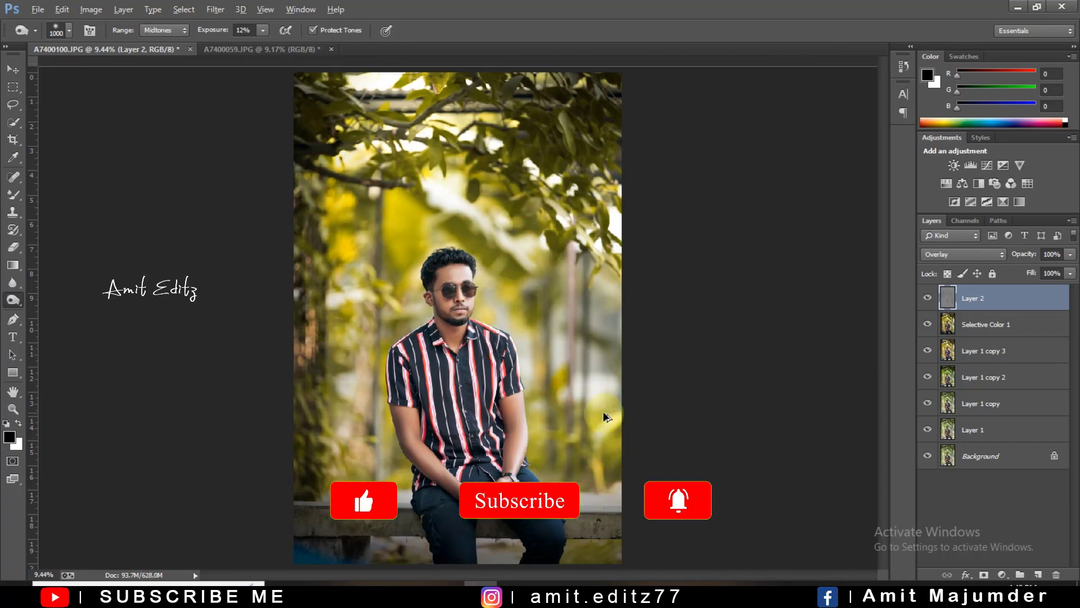
pyautogui.scroll(-1, 586, 405)
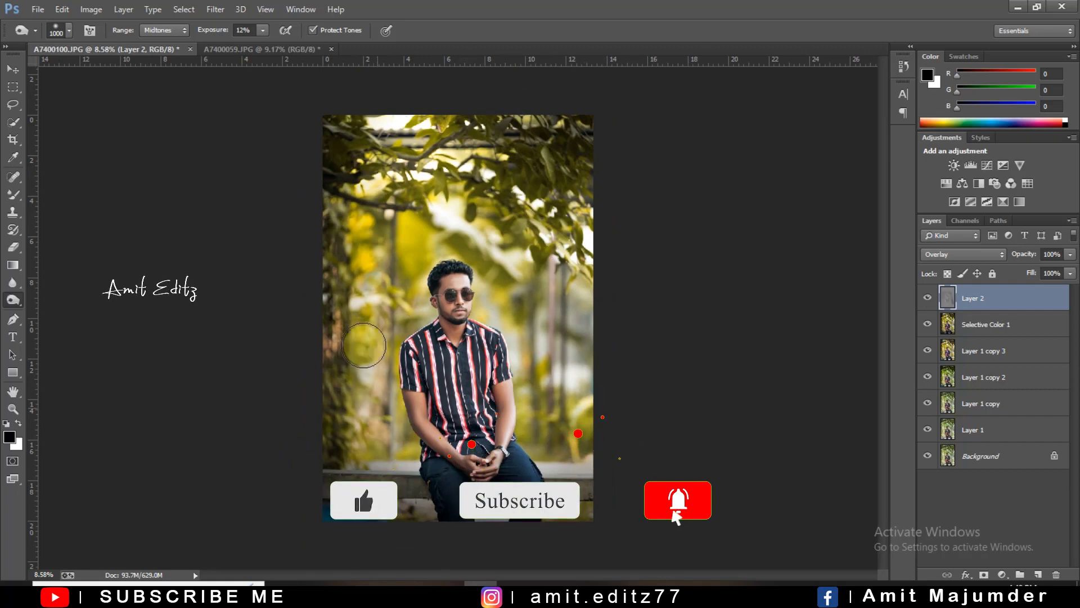
pyautogui.scroll(2, 463, 269)
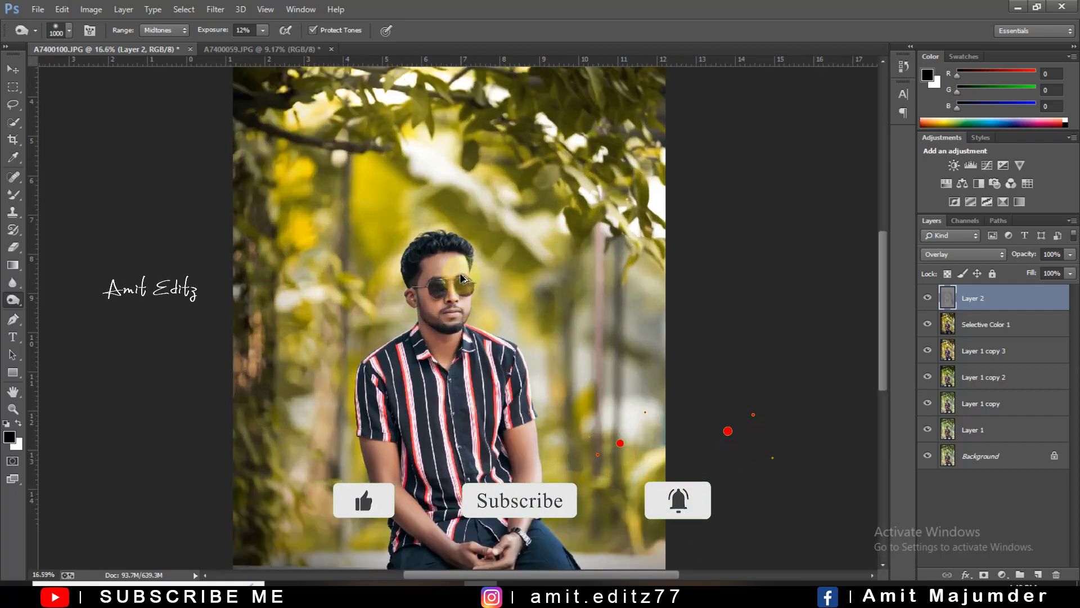
pyautogui.scroll(4, 463, 269)
pyautogui.scroll(3, 463, 269)
# Dodge the forehead and right lens, then the shirt and arms
pyautogui.press('[')
pyautogui.press('[')
pyautogui.press('[')
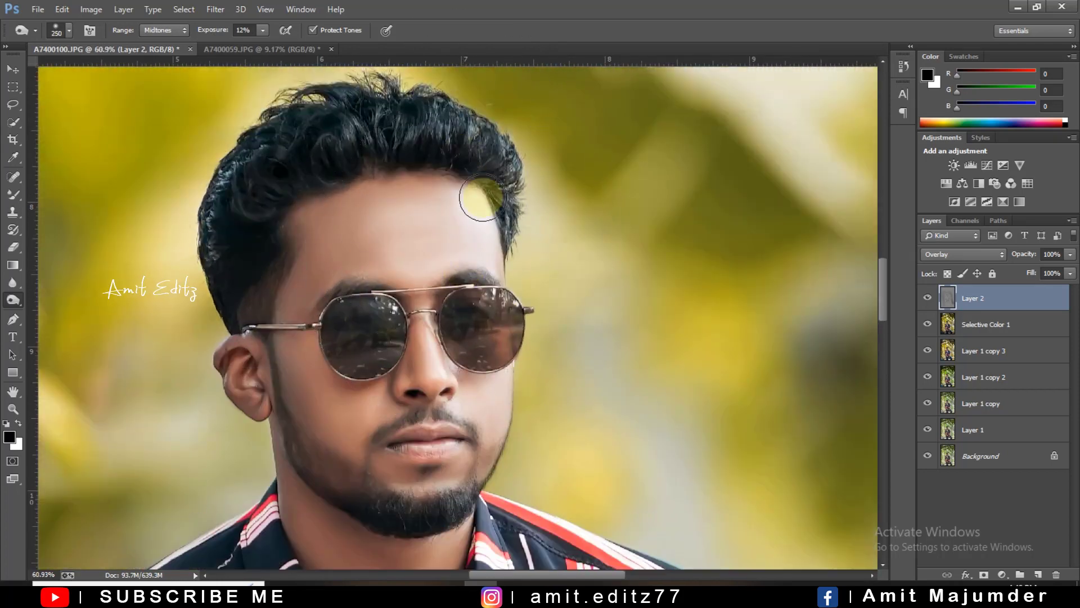
pyautogui.moveTo(483, 236); pyautogui.dragTo(462, 426)
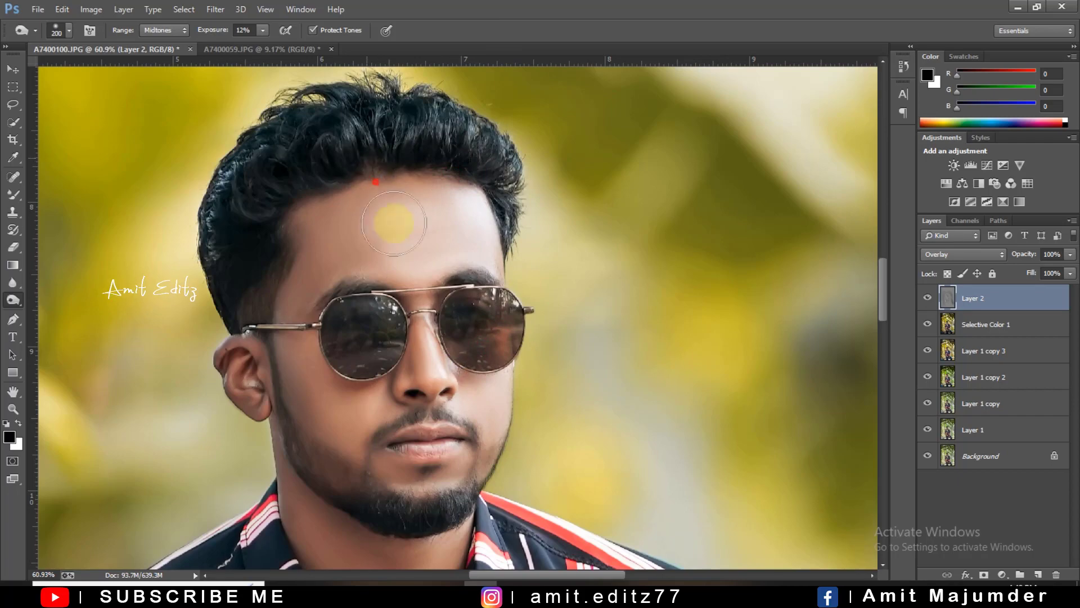
pyautogui.moveTo(507, 401); pyautogui.dragTo(554, 302)
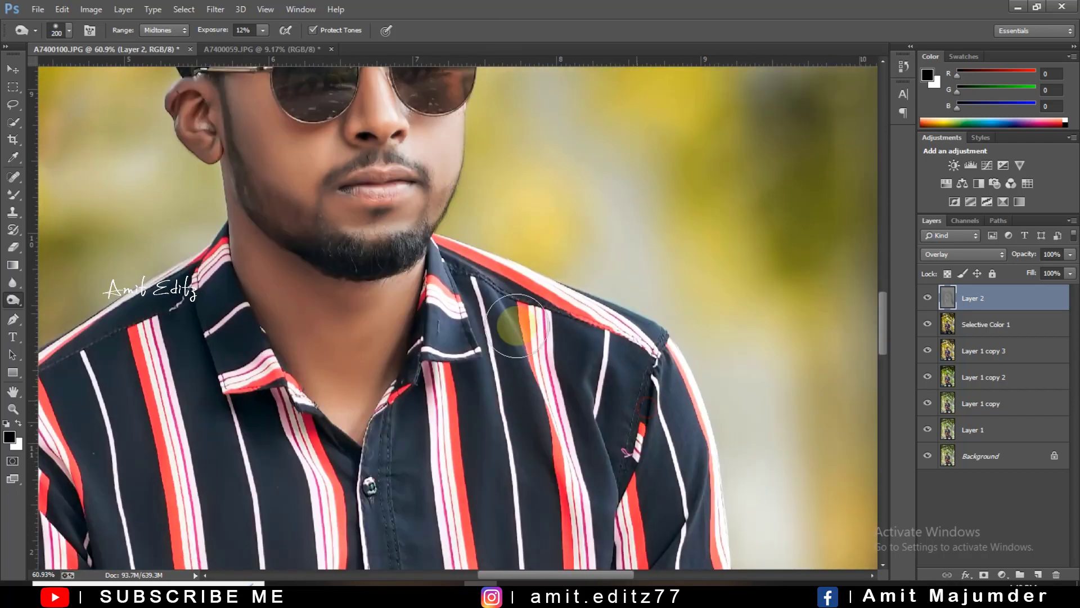
pyautogui.scroll(-1, 466, 304)
pyautogui.scroll(-3, 465, 304)
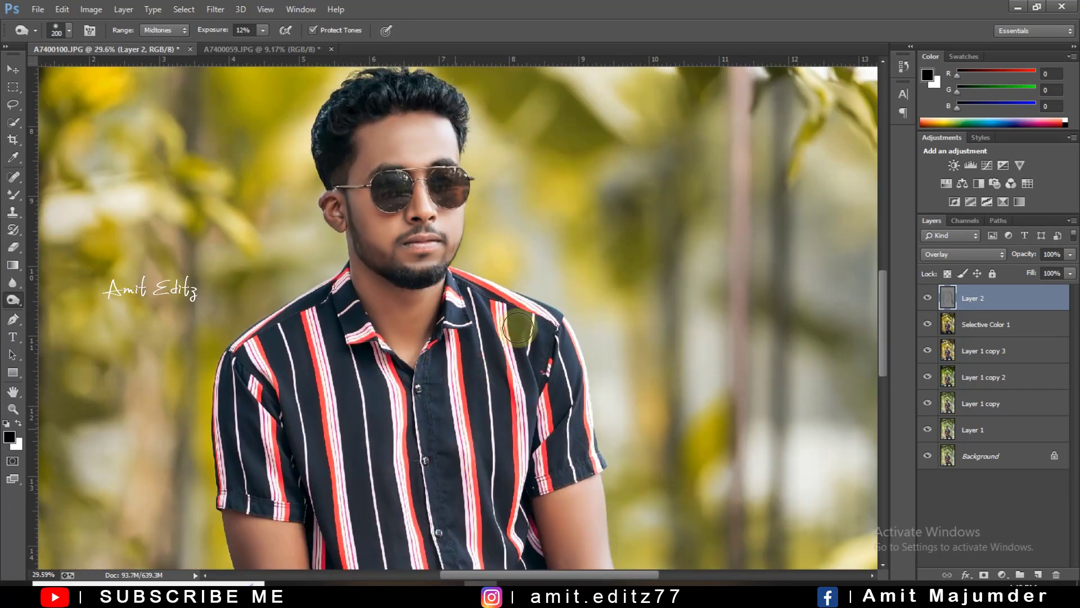
pyautogui.moveTo(568, 366); pyautogui.dragTo(531, 160)
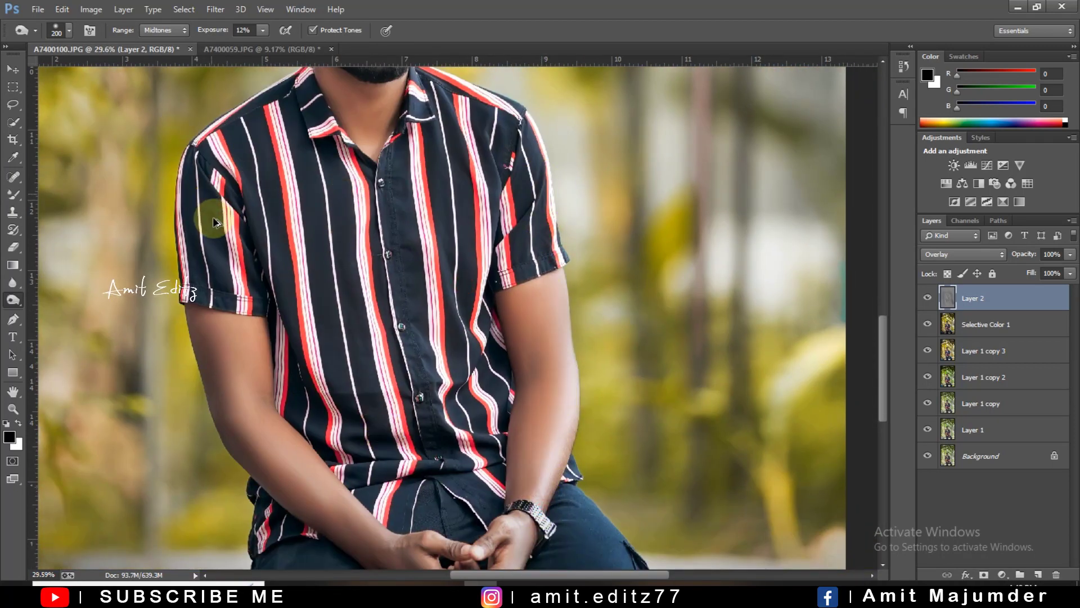
# Brighten the left background foliage with a 1300-size dodge brush
pyautogui.scroll(-3, 213, 222)
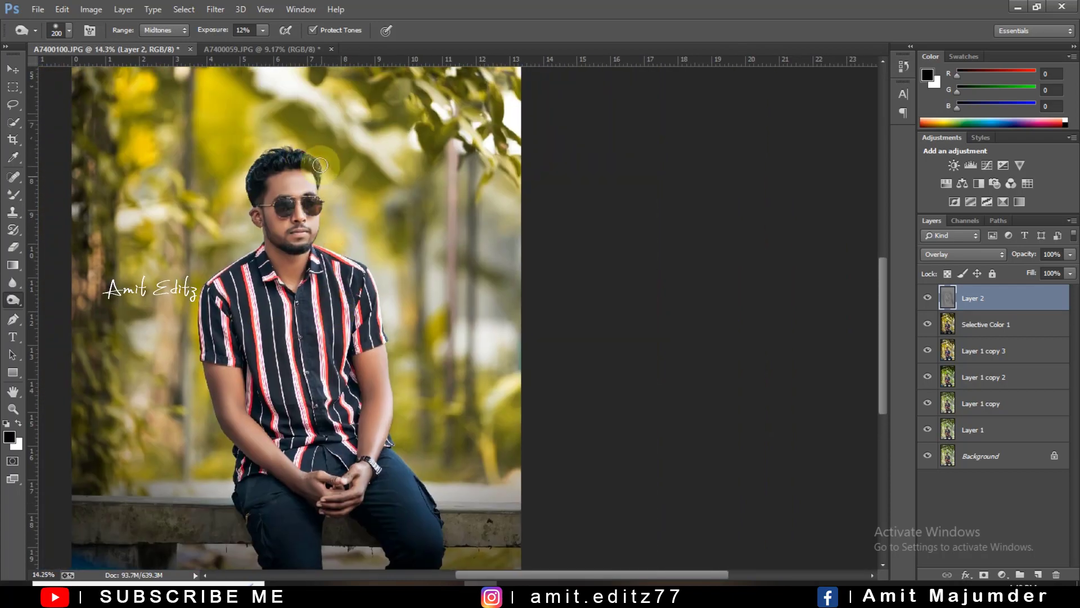
pyautogui.scroll(-2, 336, 276)
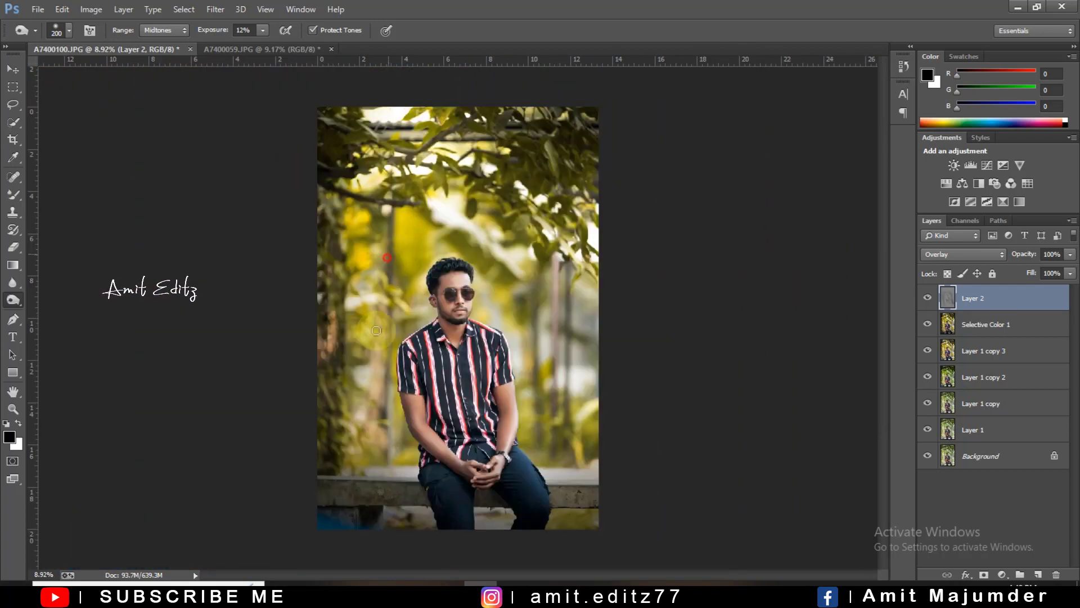
pyautogui.moveTo(376, 330); pyautogui.dragTo(380, 413)
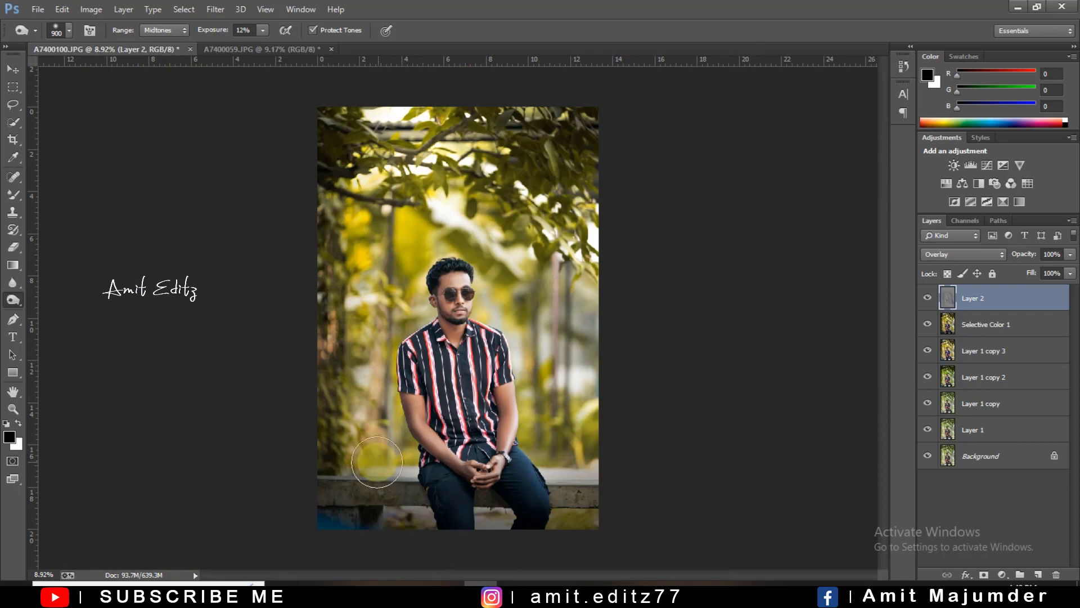
pyautogui.moveTo(379, 458); pyautogui.dragTo(354, 189)
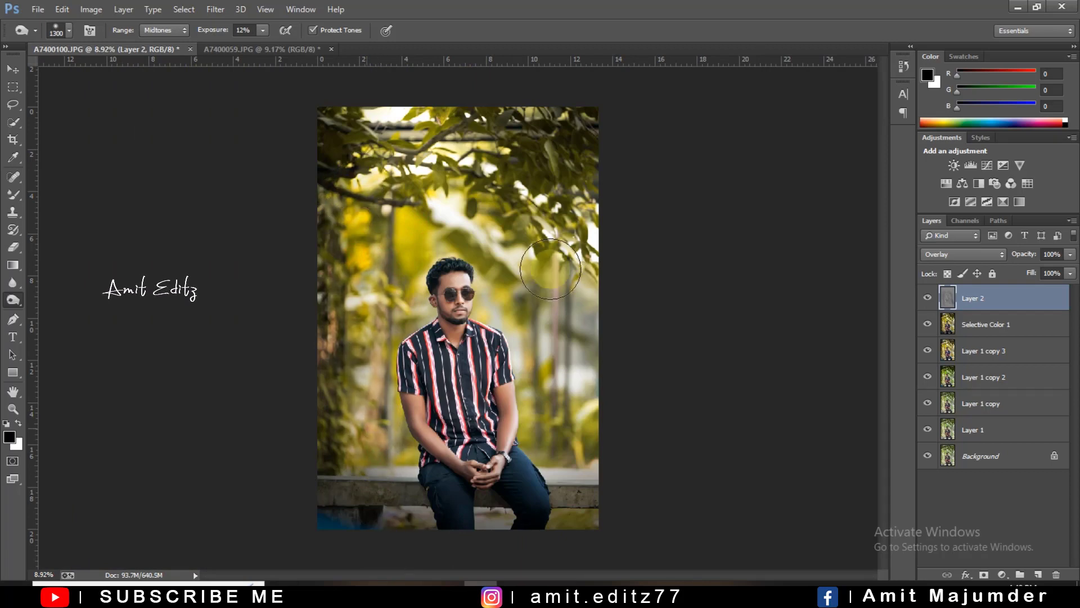
# Merge Layer 2 with Selective Color 1
pyautogui.keyDown('ctrl'); pyautogui.click(996, 324); pyautogui.keyUp('ctrl')
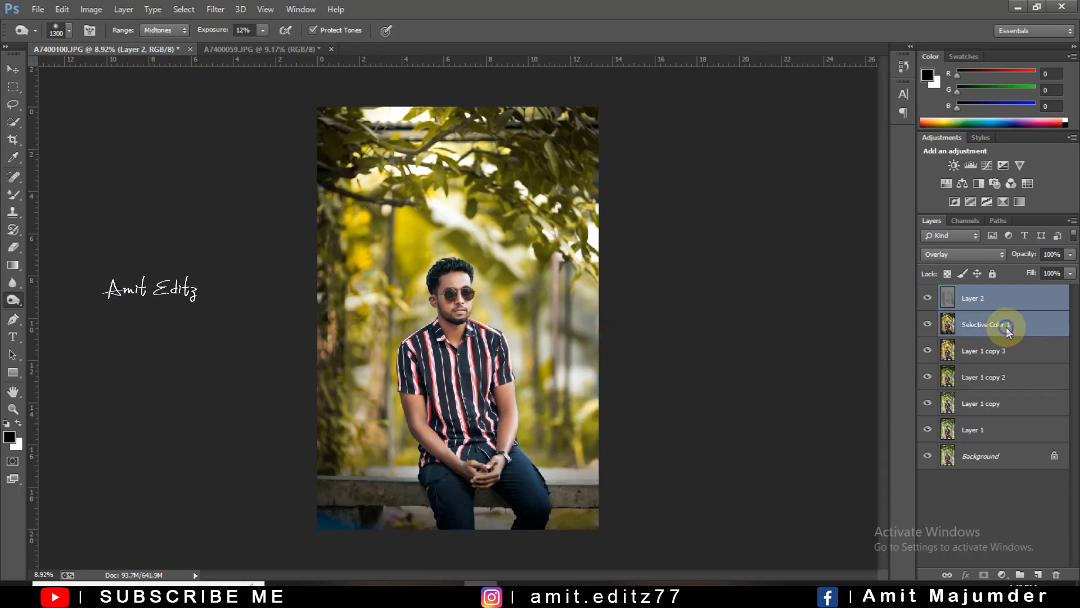
pyautogui.rightClick(1007, 324)
pyautogui.click(935, 369)
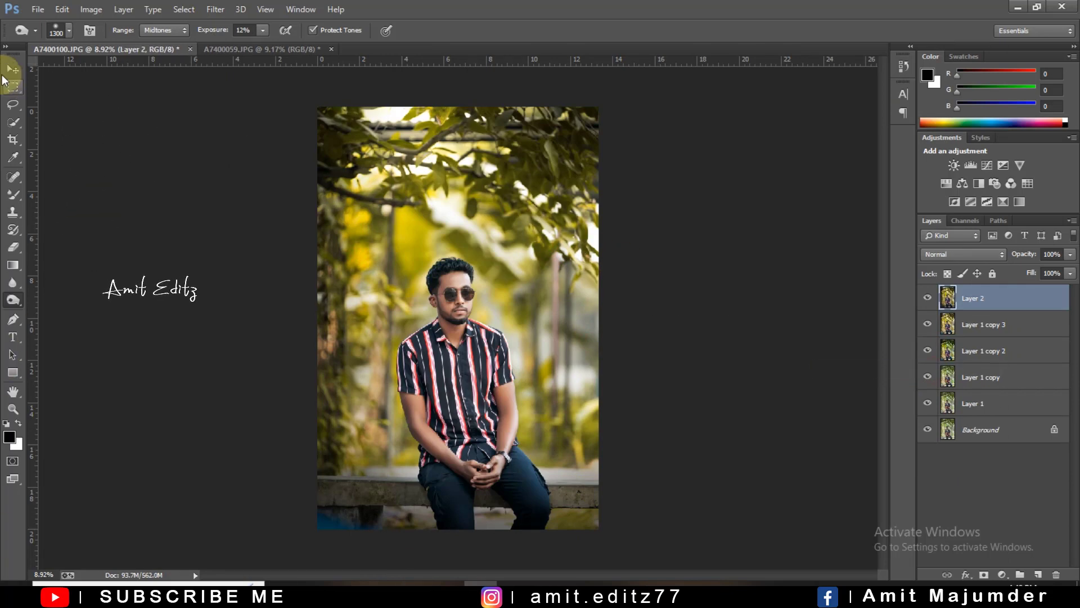
# Open the orange glow JPG from the Downloads folder
pyautogui.click(12, 69)
pyautogui.click(38, 9)
pyautogui.click(56, 39)
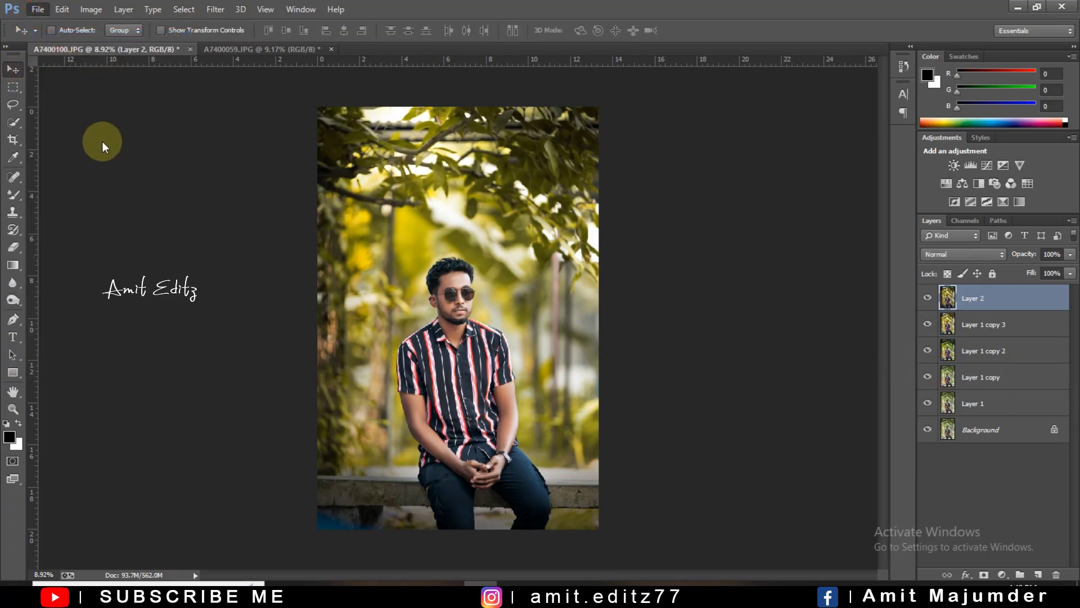
pyautogui.click(155, 238)
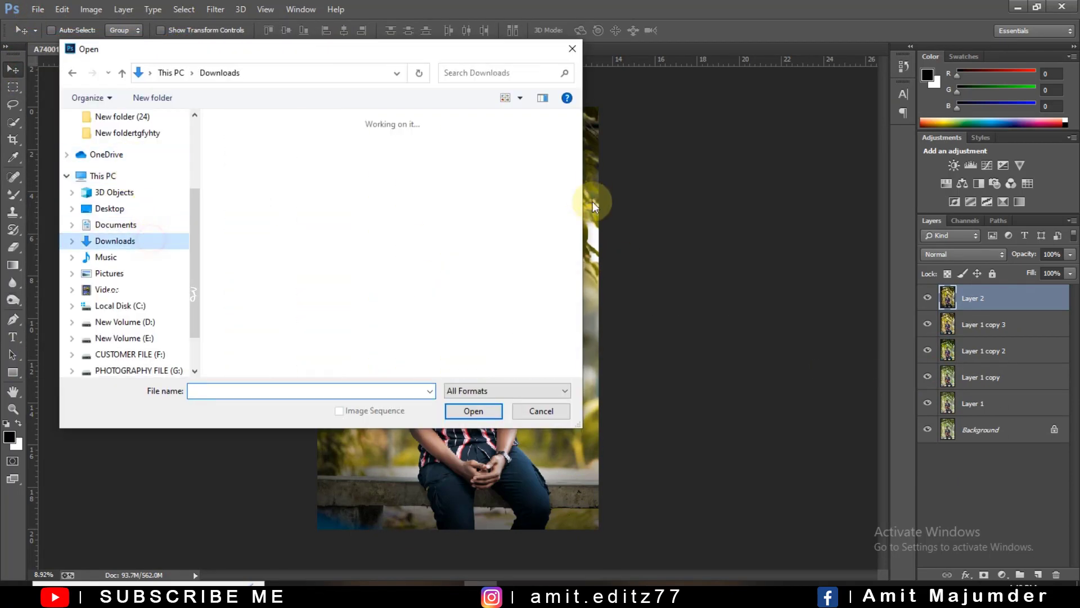
pyautogui.moveTo(577, 121); pyautogui.dragTo(582, 301)
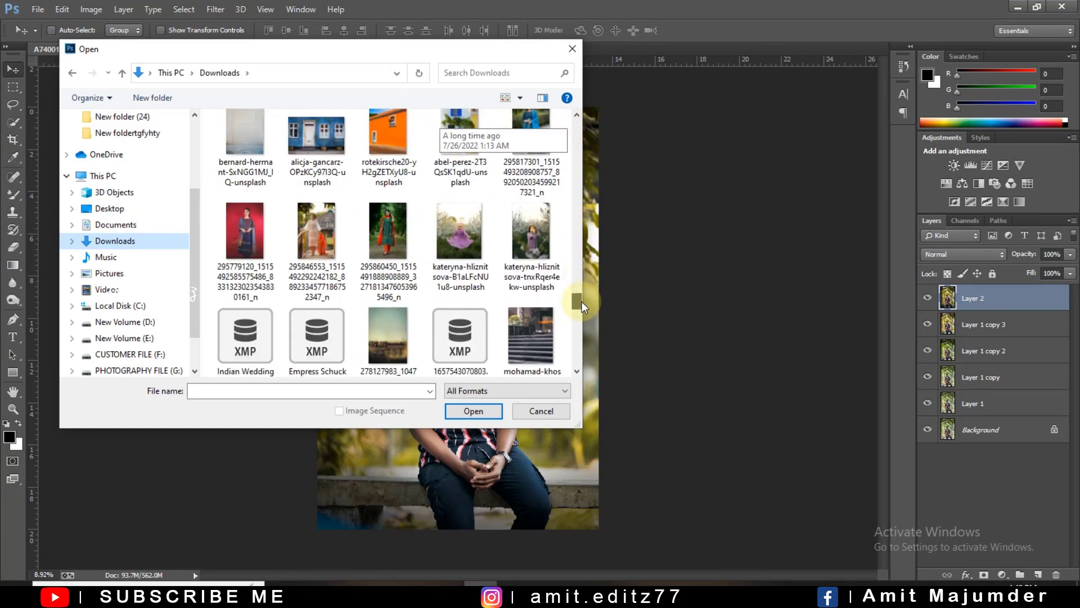
pyautogui.doubleClick(331, 253)
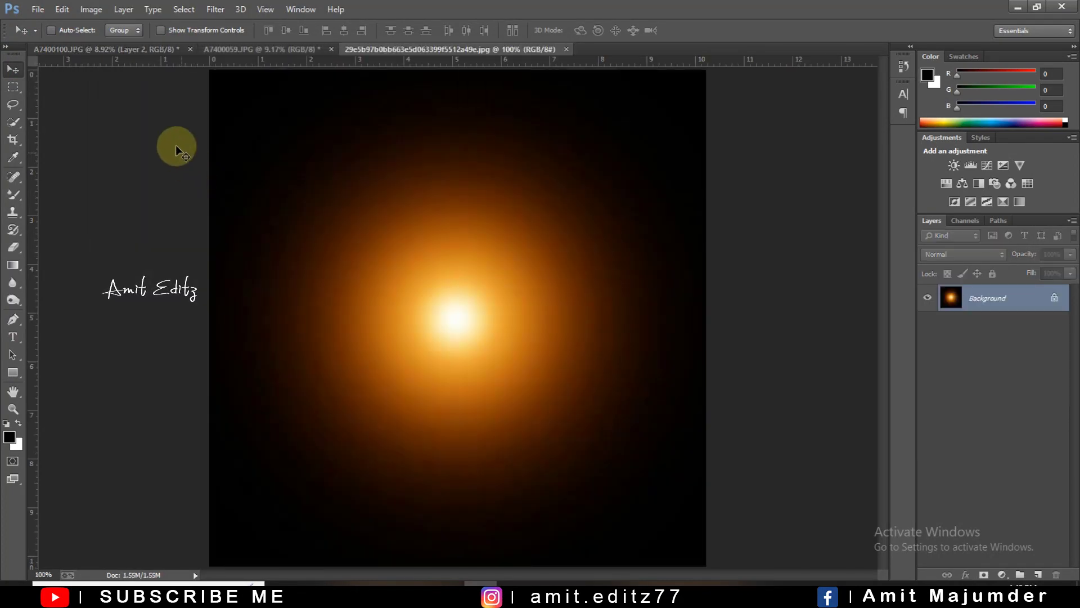
# Drag the glow into the portrait as Layer 3 in Screen blend mode
pyautogui.moveTo(137, 51); pyautogui.dragTo(427, 263)
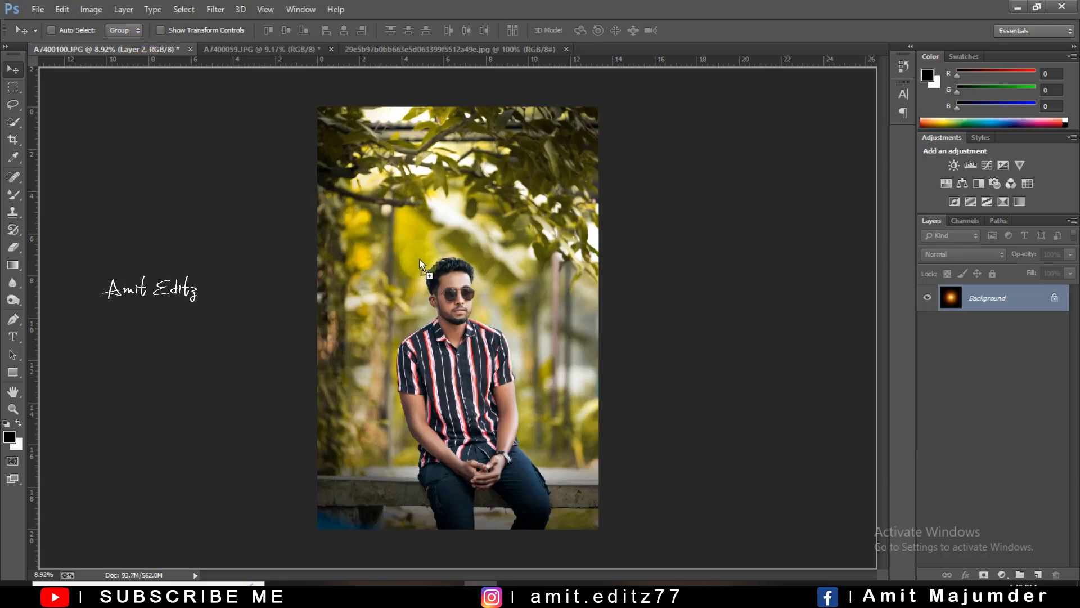
pyautogui.click(937, 254)
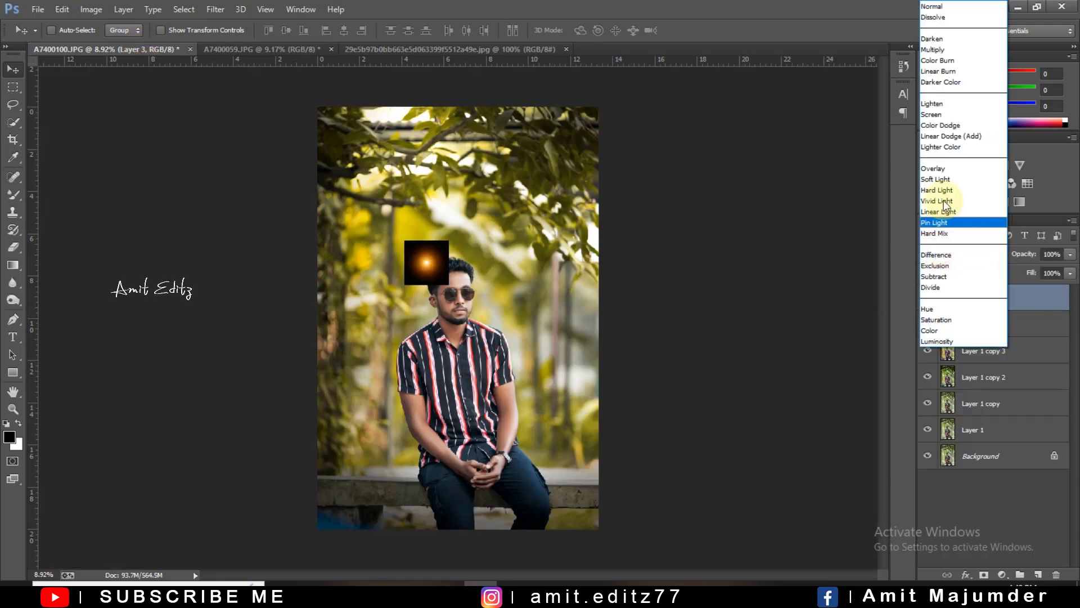
pyautogui.click(932, 114)
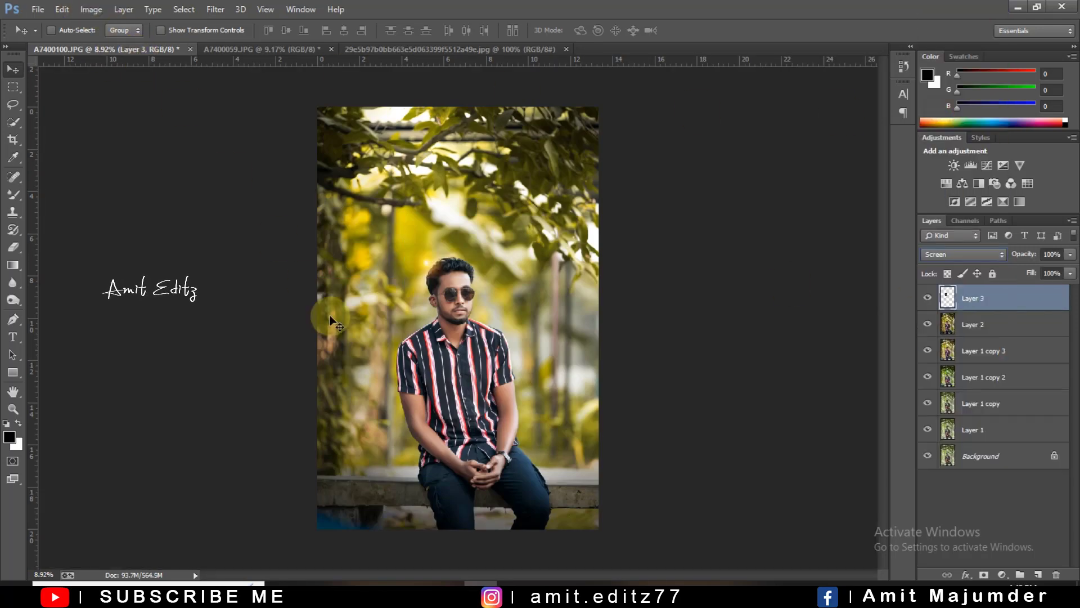
pyautogui.hotkey('ctrl', 't')
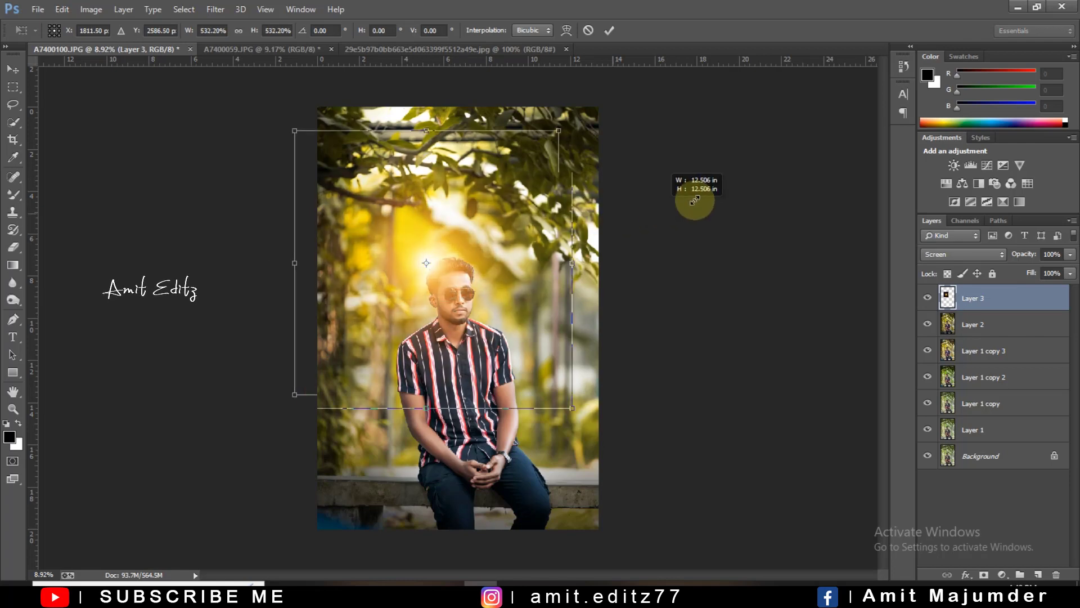
# Scale up, stretch taller, rotate about -8.8° and move the glow to the top-left
pyautogui.moveTo(453, 241); pyautogui.dragTo(718, 208)
pyautogui.moveTo(407, 292)
pyautogui.mouseDown()
pyautogui.moveTo(381, 225)
pyautogui.moveTo(377, 237)
pyautogui.mouseUp()
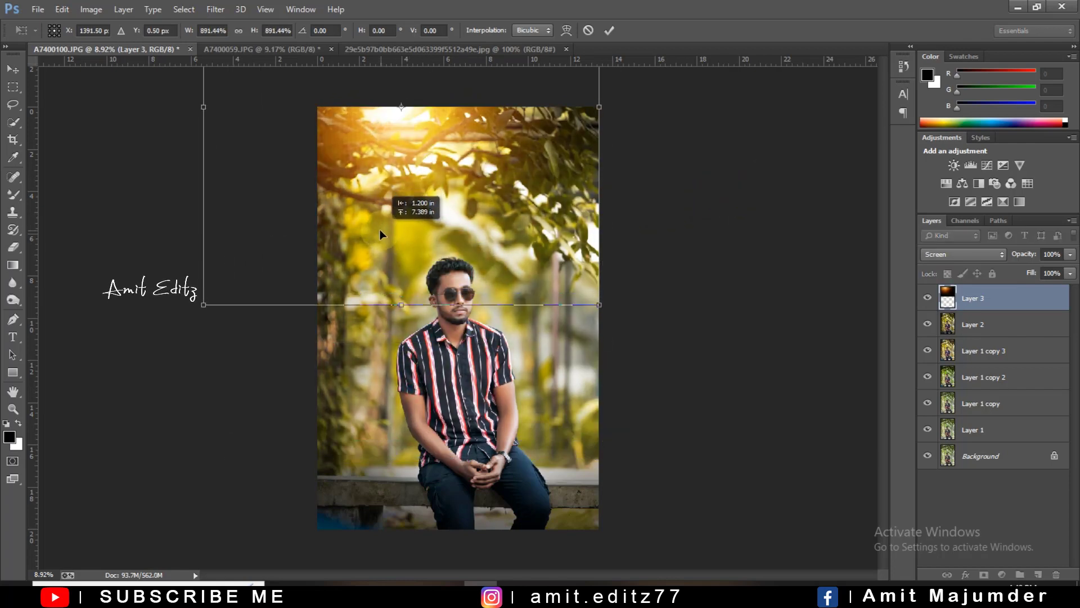
pyautogui.moveTo(198, 306); pyautogui.dragTo(310, 471)
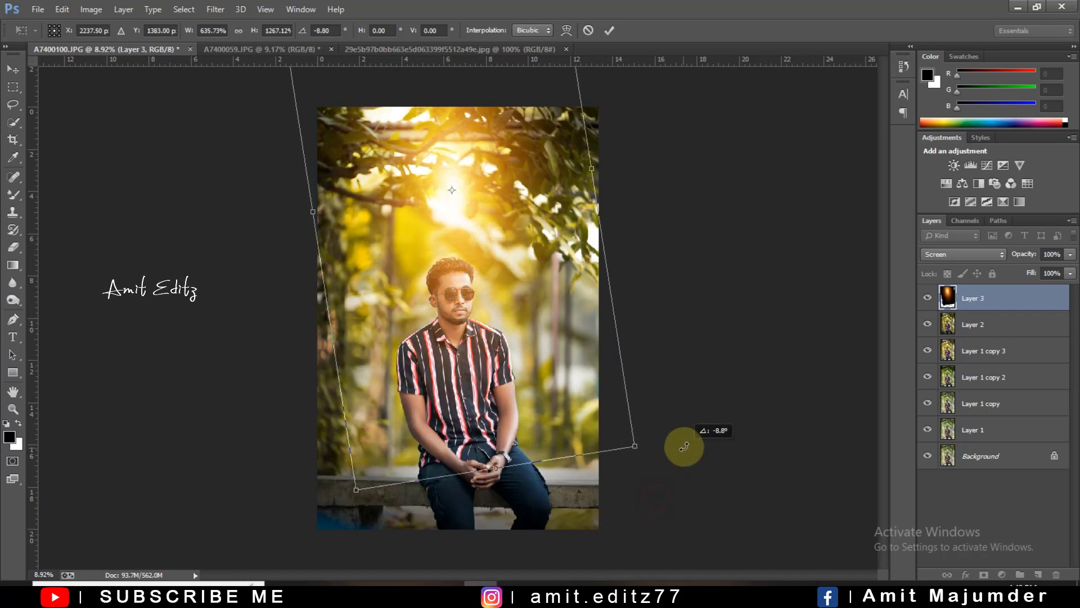
pyautogui.moveTo(631, 515); pyautogui.dragTo(670, 445)
pyautogui.moveTo(415, 351); pyautogui.dragTo(360, 268)
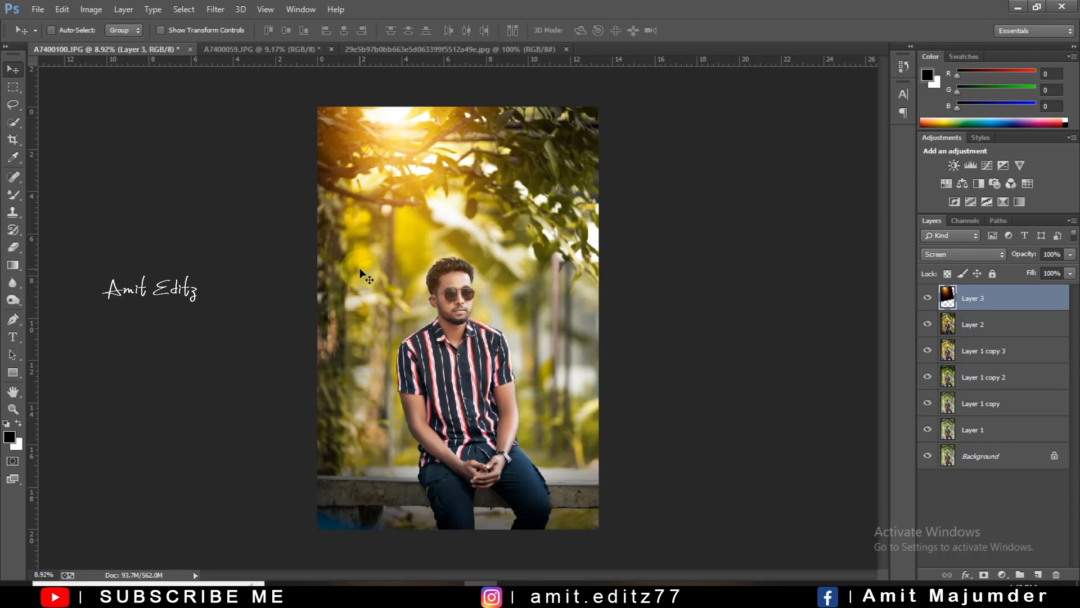
# Colorize Layer 3 with Hue 40 and Lightness -45, and lower its fill to 82%
pyautogui.click(91, 9)
pyautogui.moveTo(110, 43)
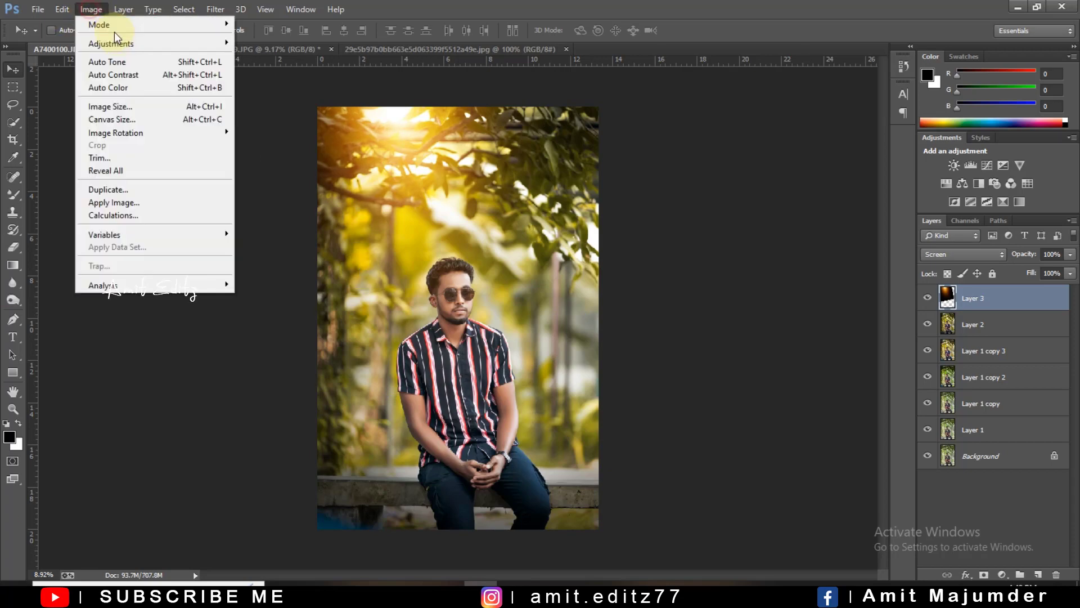
pyautogui.click(337, 111)
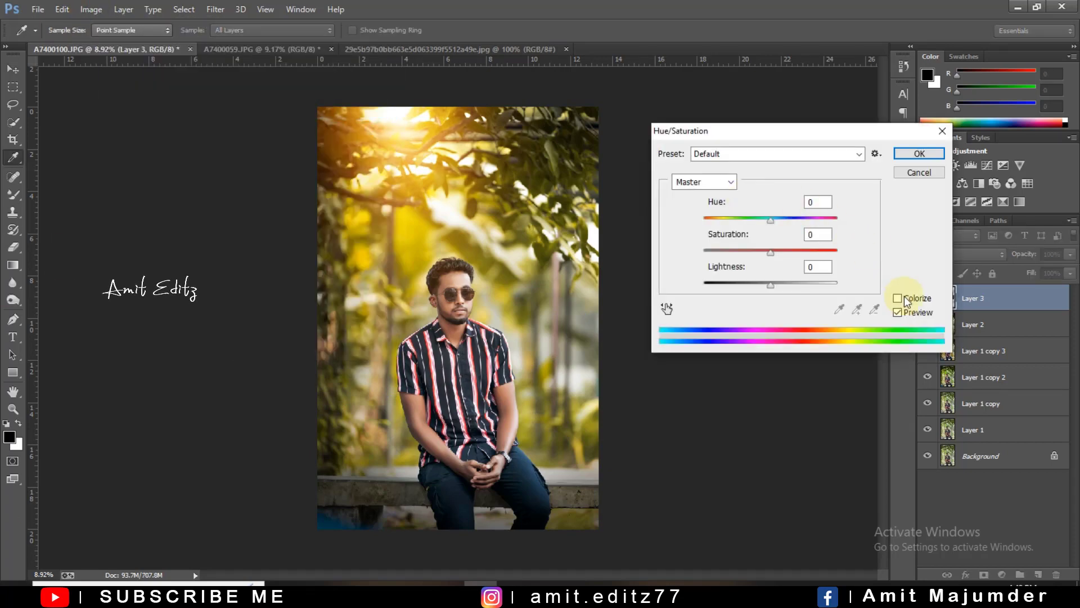
pyautogui.click(896, 299)
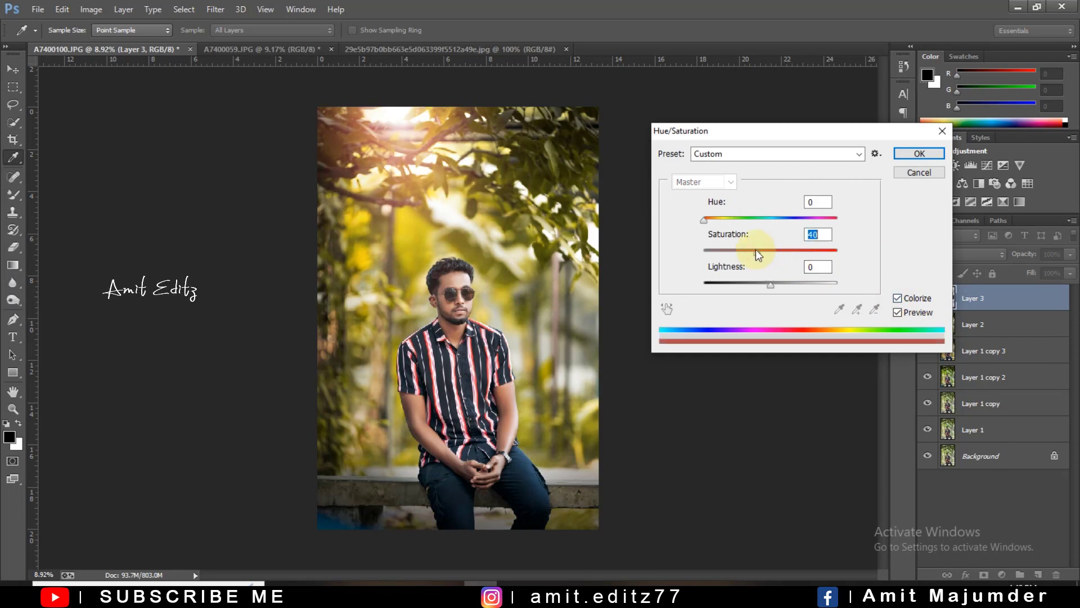
pyautogui.moveTo(711, 223); pyautogui.dragTo(721, 226)
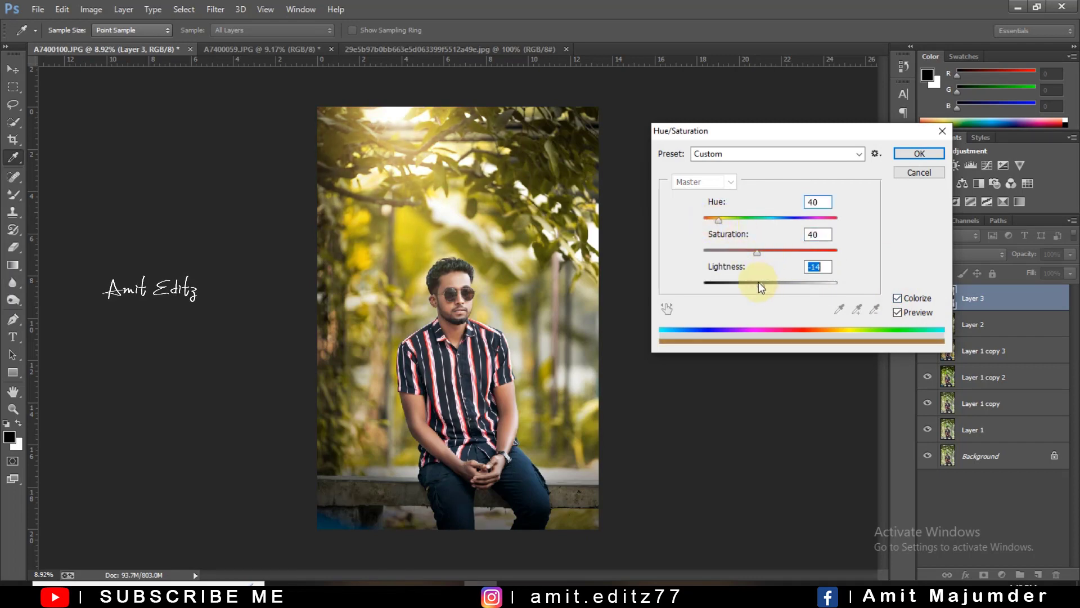
pyautogui.moveTo(759, 282); pyautogui.dragTo(739, 282)
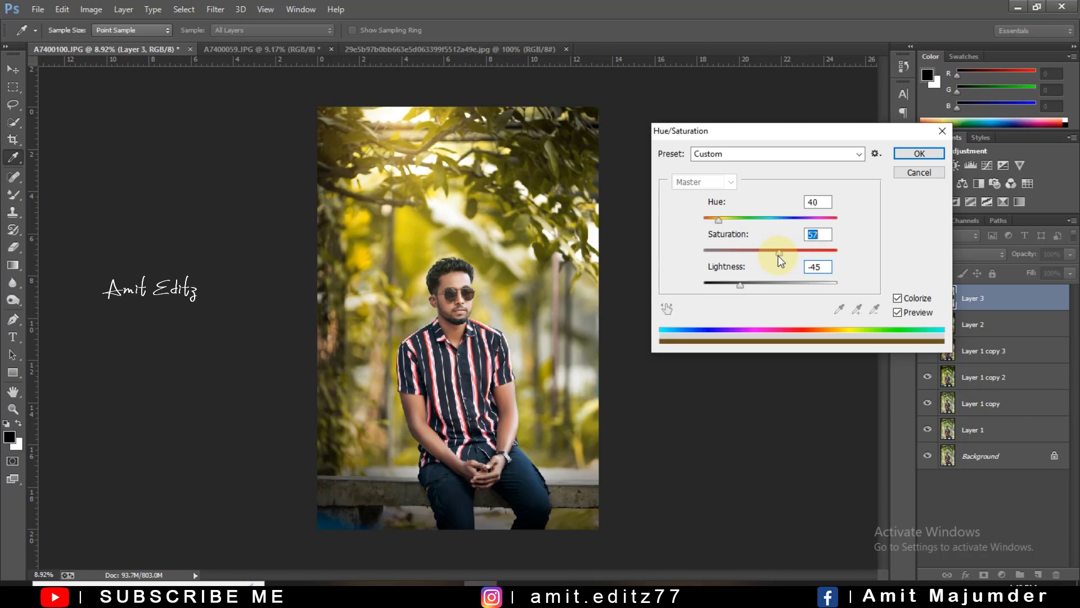
pyautogui.click(917, 153)
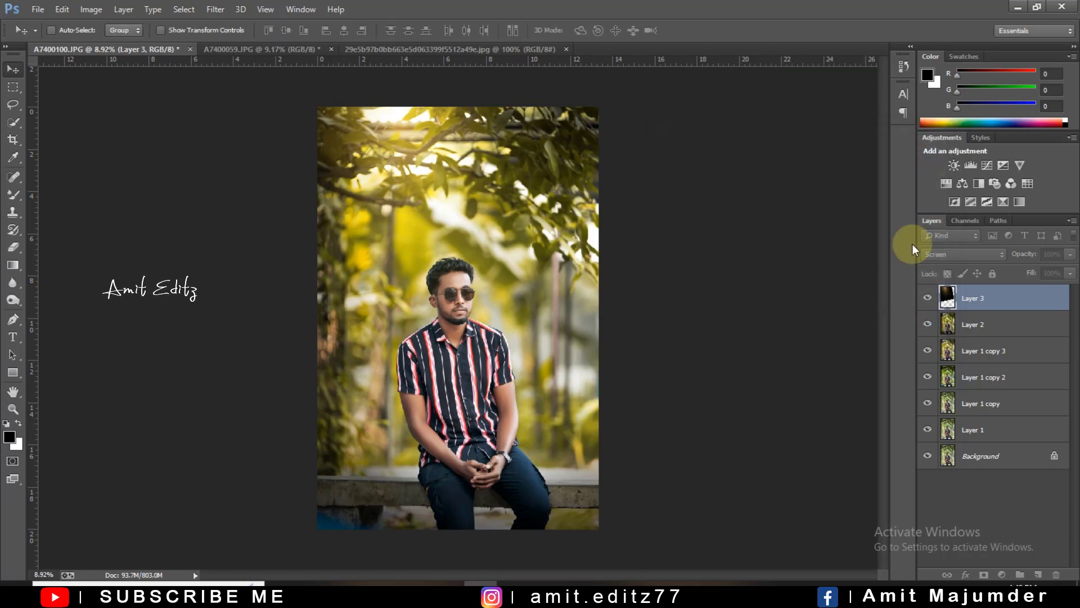
pyautogui.click(1069, 274)
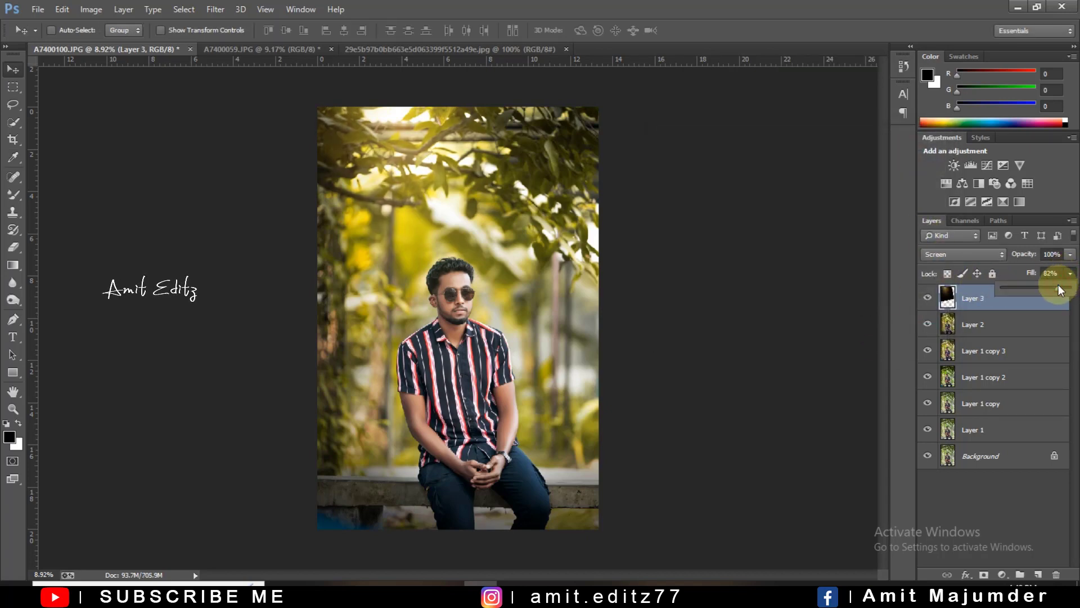
# Merge Layer 2 down and fit the whole image in the window
pyautogui.rightClick(1030, 324)
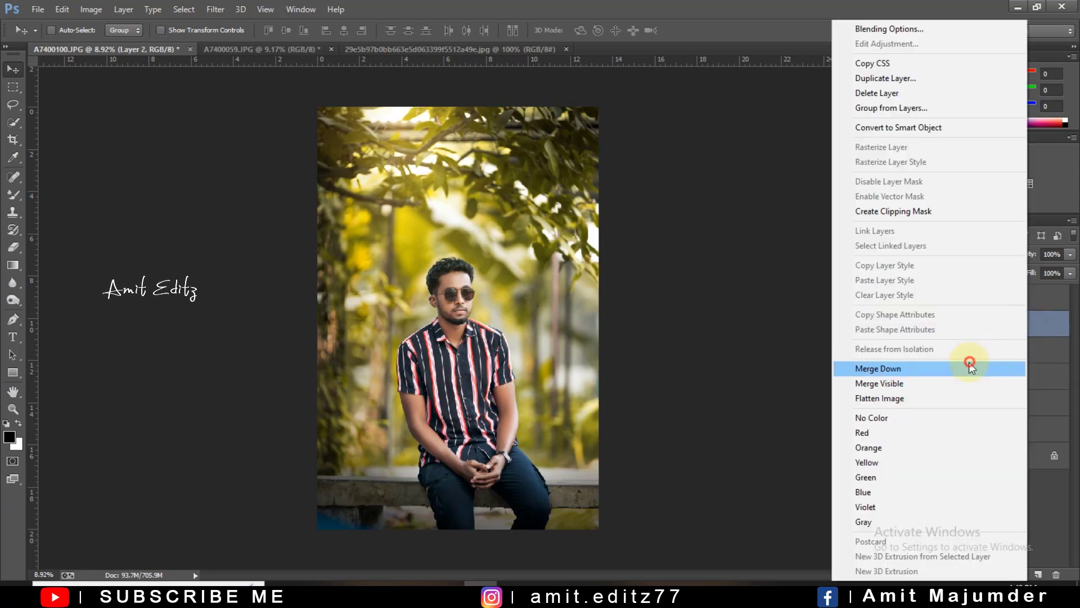
pyautogui.click(981, 367)
pyautogui.hotkey('ctrl', '0')
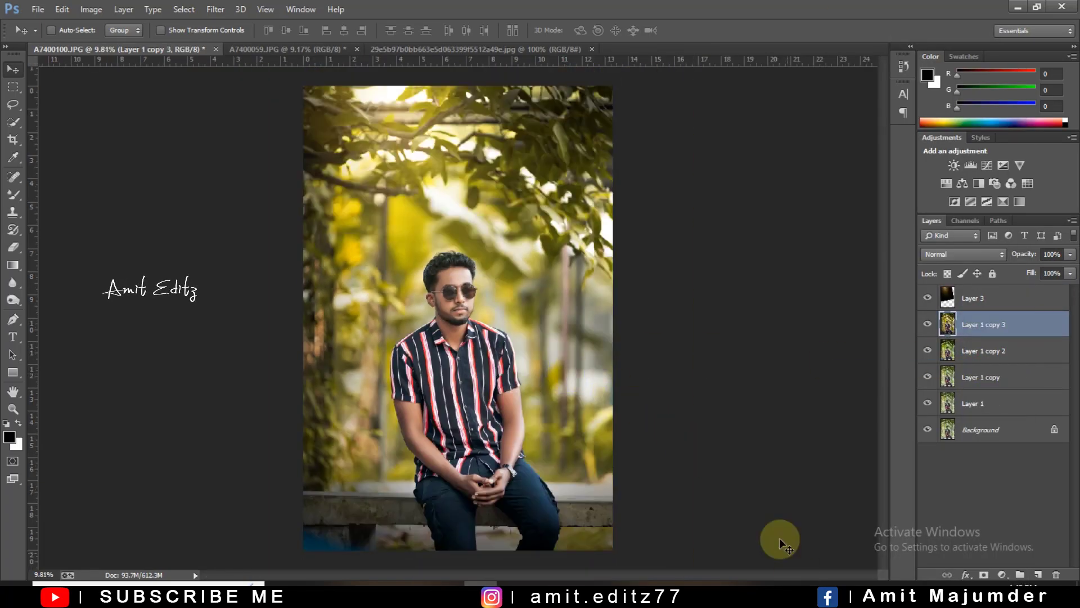
# Add an Exposure adjustment layer with Exposure +0.06 and Gamma 0.96
pyautogui.click(1002, 574)
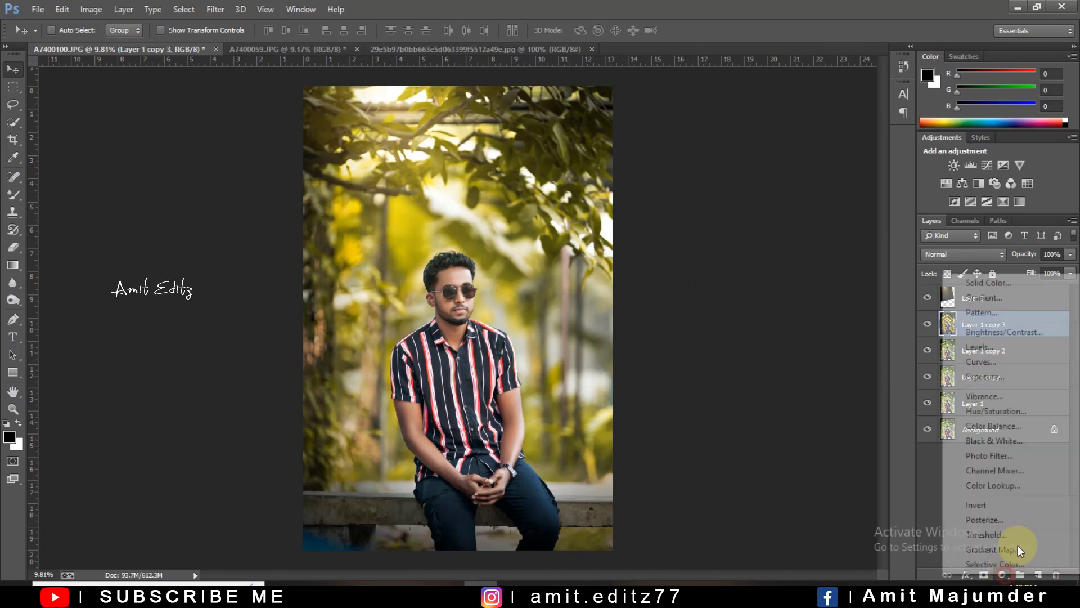
pyautogui.click(1009, 378)
pyautogui.click(883, 268)
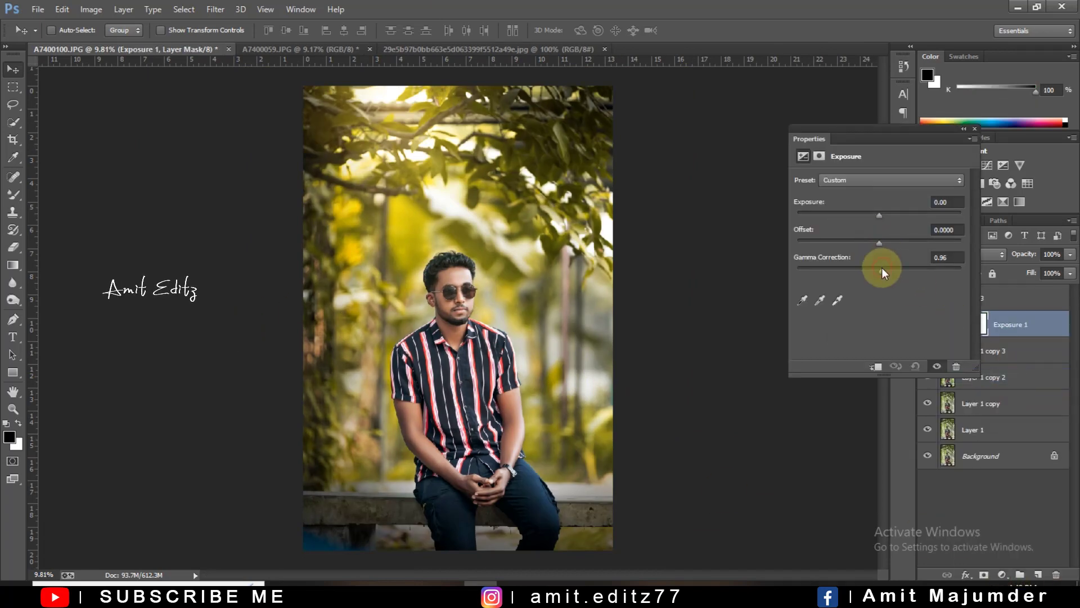
pyautogui.moveTo(884, 269); pyautogui.dragTo(883, 269)
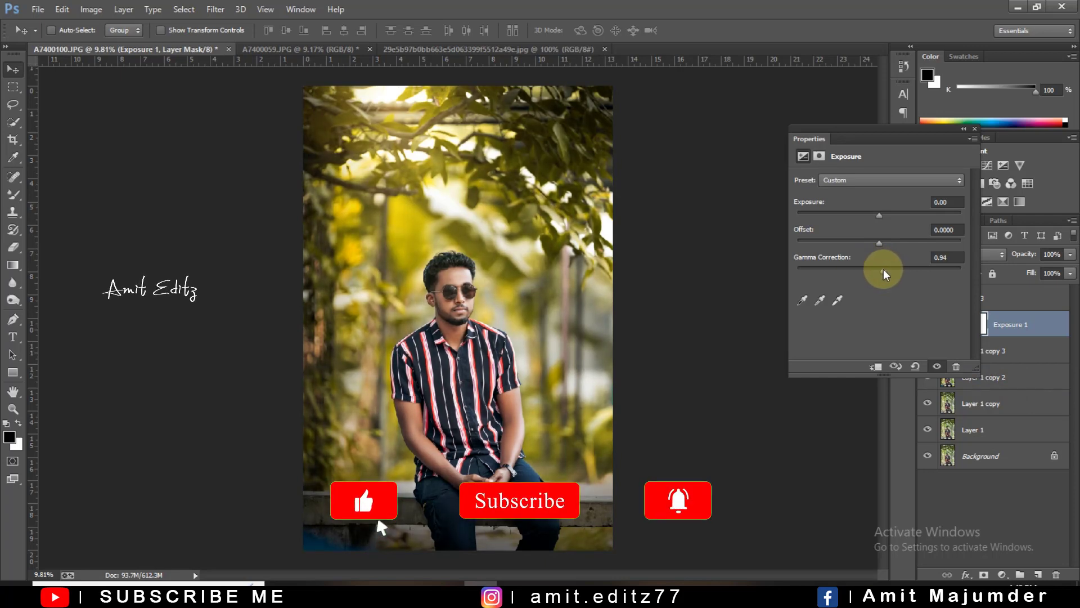
pyautogui.moveTo(879, 216); pyautogui.dragTo(879, 214)
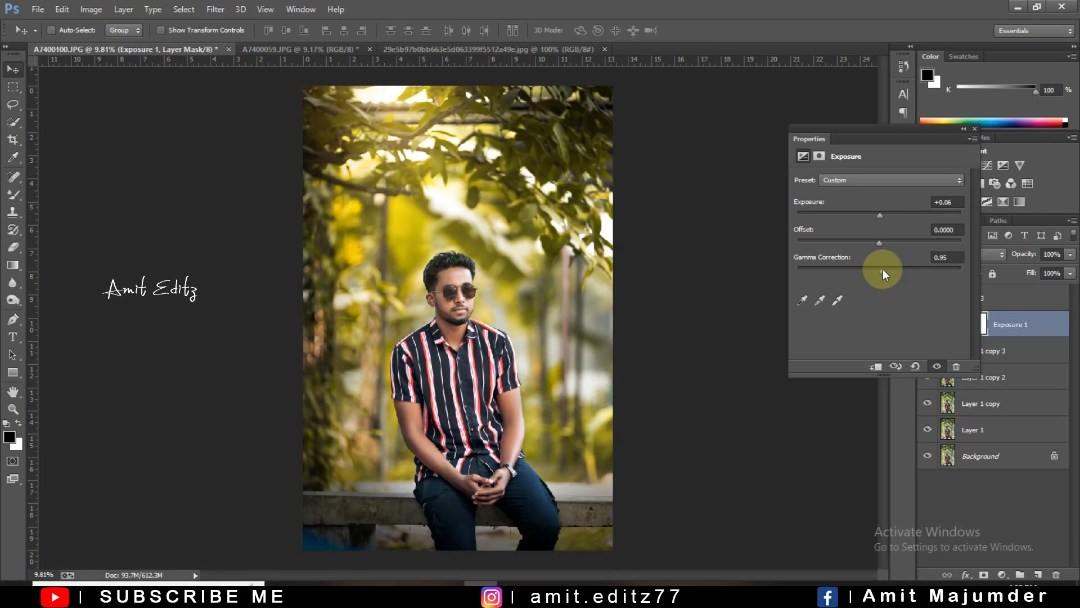
pyautogui.click(976, 129)
# Merge Layer 3, Exposure 1 and Layer 1 copy 3 into one layer
pyautogui.keyDown('ctrl'); pyautogui.click(982, 350); pyautogui.keyUp('ctrl')
pyautogui.rightClick(982, 350)
pyautogui.click(994, 292)
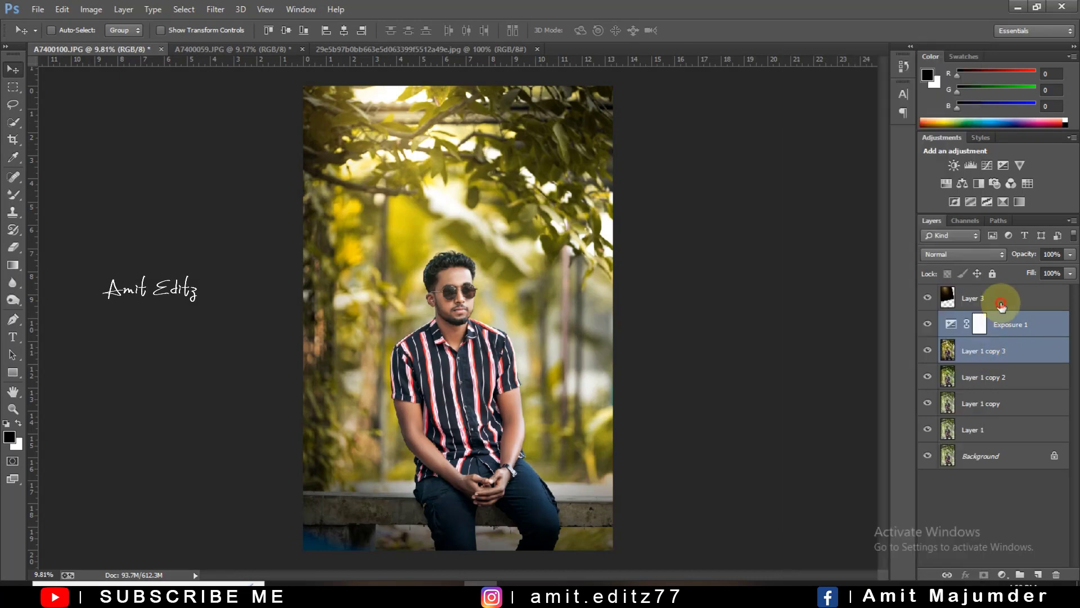
pyautogui.rightClick(1001, 305)
pyautogui.click(937, 367)
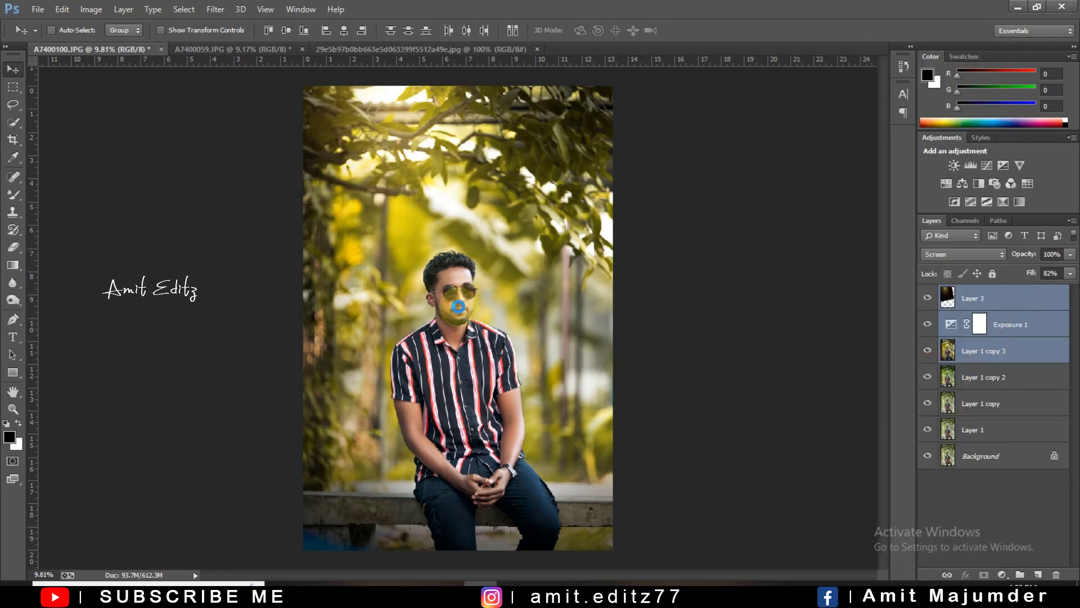
# Add a Selective Color adjustment layer with Cyans set to Yellow +28 and Black +36
pyautogui.click(1003, 574)
pyautogui.click(1001, 565)
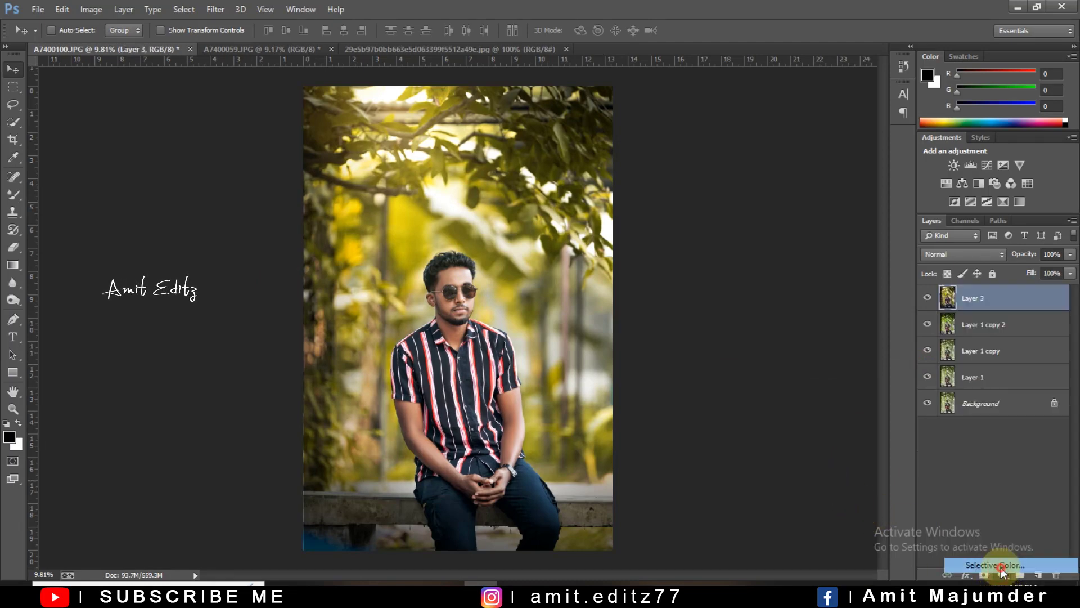
pyautogui.click(855, 197)
pyautogui.click(855, 248)
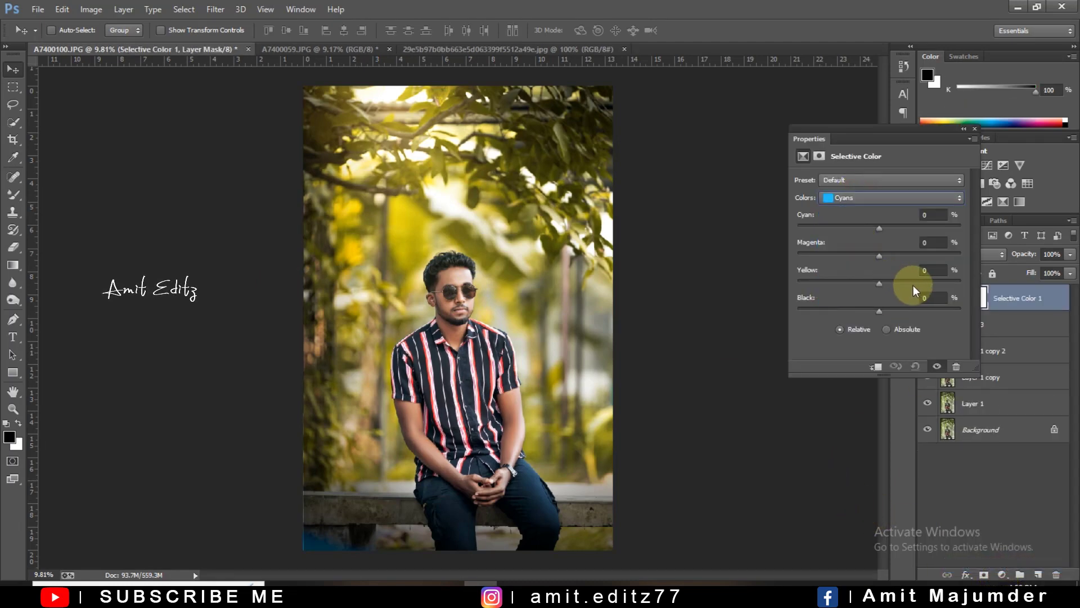
pyautogui.moveTo(924, 283); pyautogui.dragTo(921, 283)
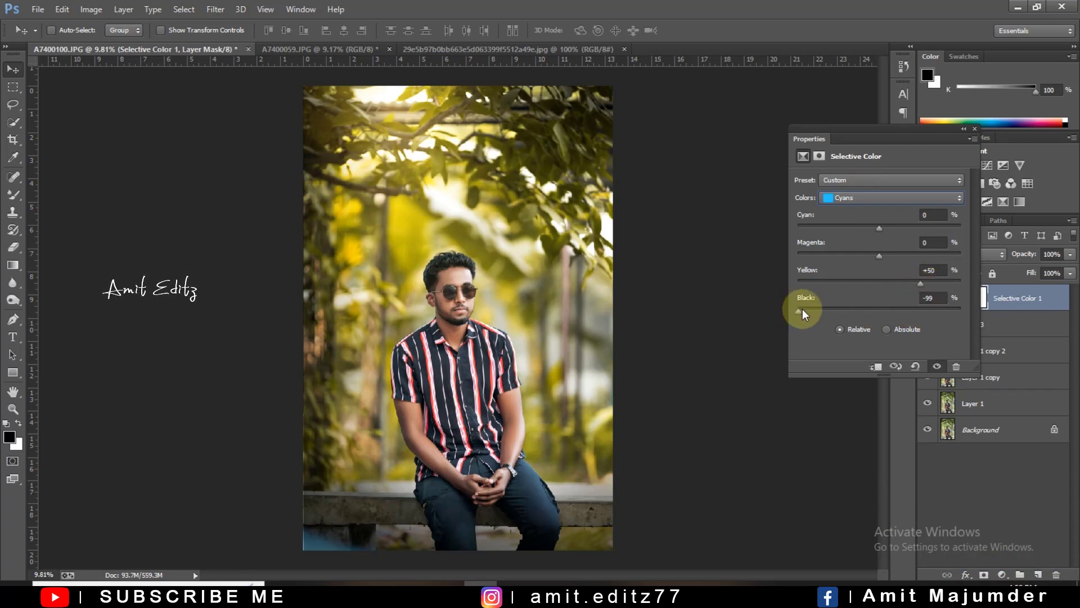
pyautogui.moveTo(897, 311); pyautogui.dragTo(901, 311)
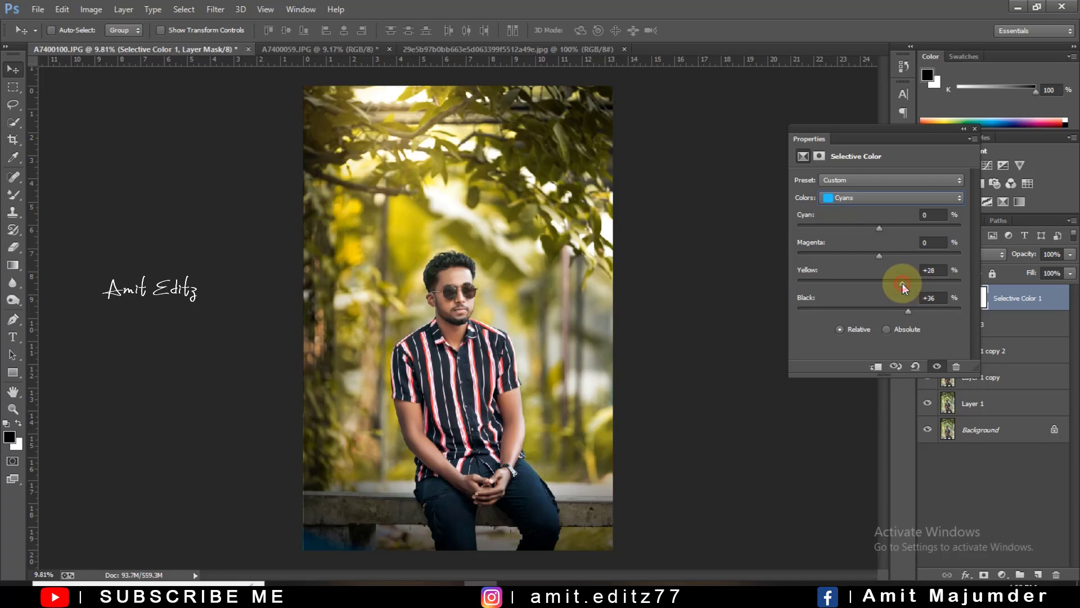
# Set the Whites to Magenta -2, Yellow -10, Black -12, then also select Layer 3
pyautogui.click(880, 200)
pyautogui.click(869, 286)
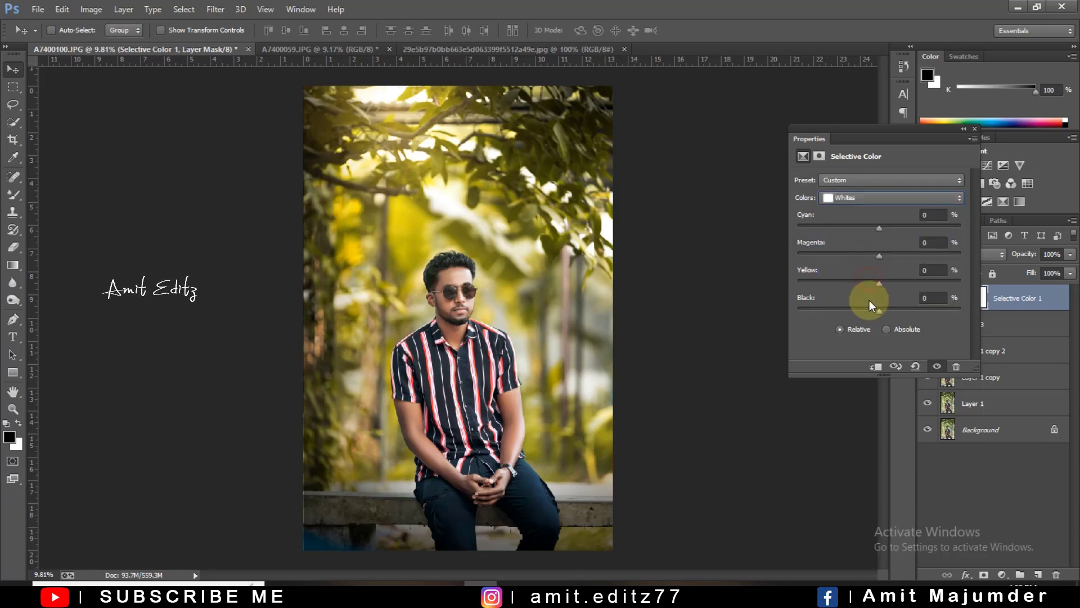
pyautogui.click(873, 256)
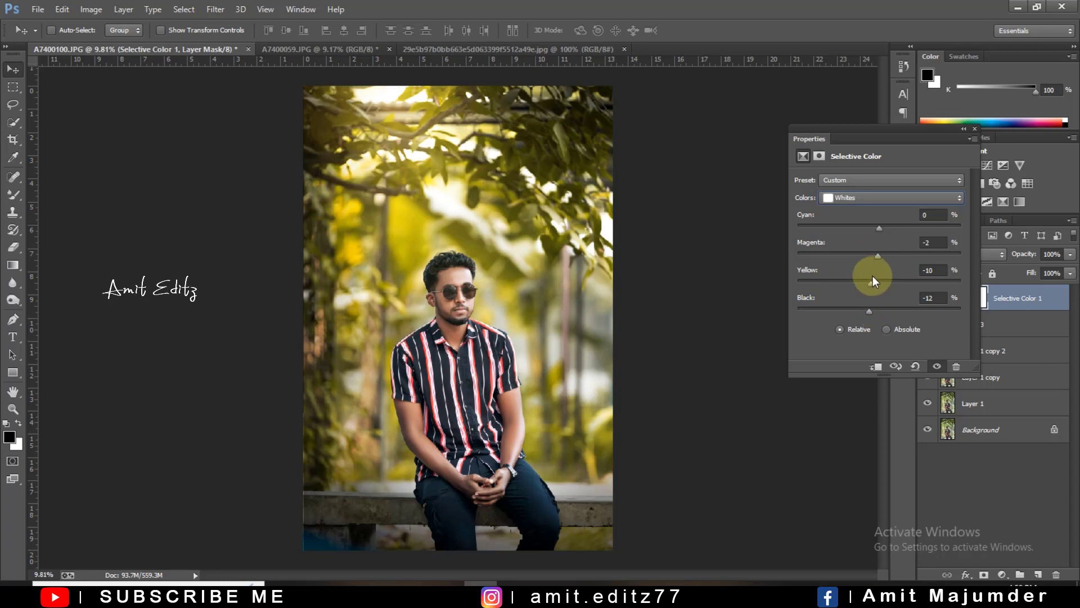
pyautogui.click(975, 129)
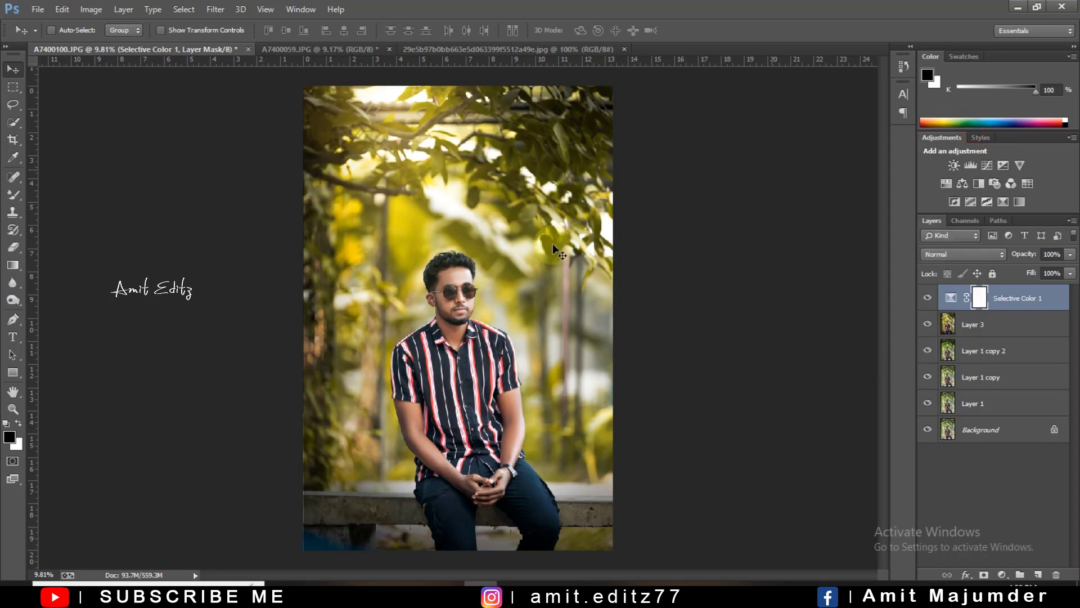
pyautogui.keyDown('ctrl'); pyautogui.click(979, 326); pyautogui.keyUp('ctrl')
# Merge Selective Color 1 into Layer 3, then merge all edited layers down to Layer 1
pyautogui.rightClick(972, 331)
pyautogui.click(887, 368)
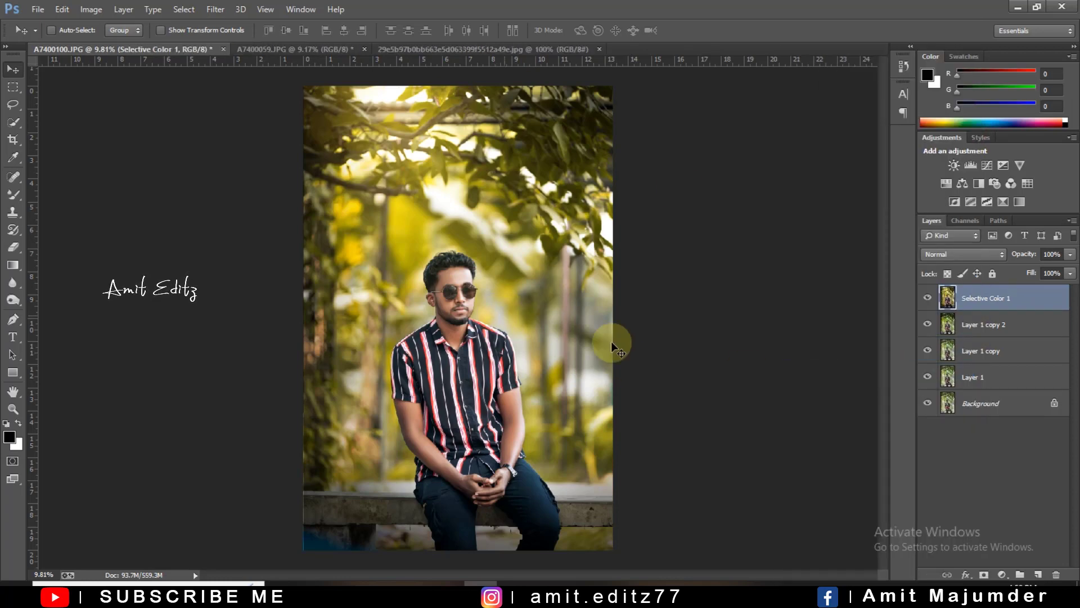
pyautogui.keyDown('ctrl'); pyautogui.click(991, 324); pyautogui.keyUp('ctrl')
pyautogui.keyDown('ctrl'); pyautogui.click(999, 354); pyautogui.keyUp('ctrl')
pyautogui.keyDown('ctrl'); pyautogui.click(999, 377); pyautogui.keyUp('ctrl')
pyautogui.rightClick(990, 377)
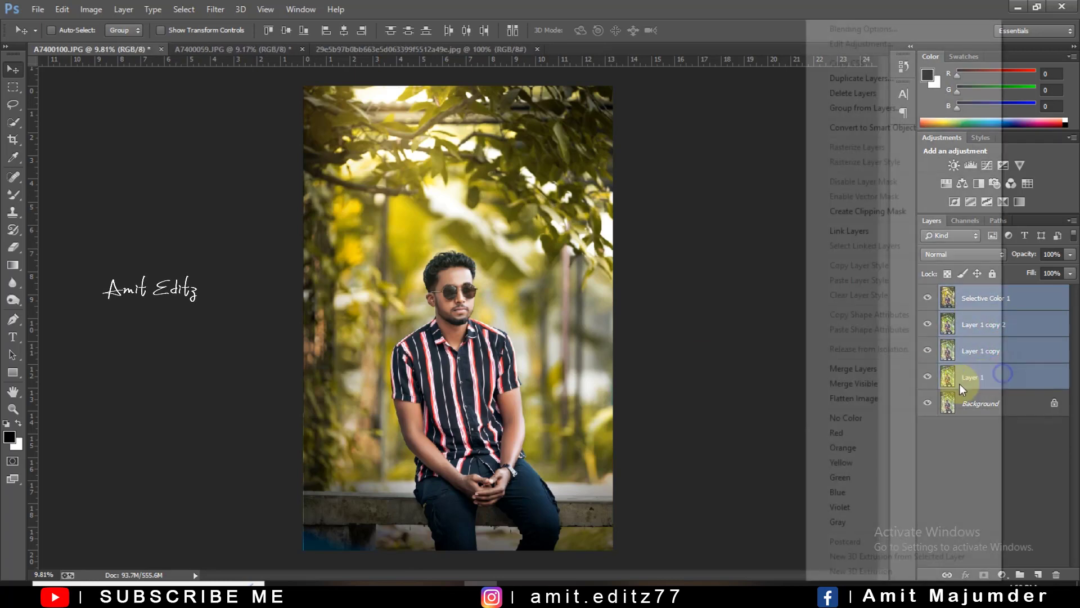
pyautogui.click(904, 368)
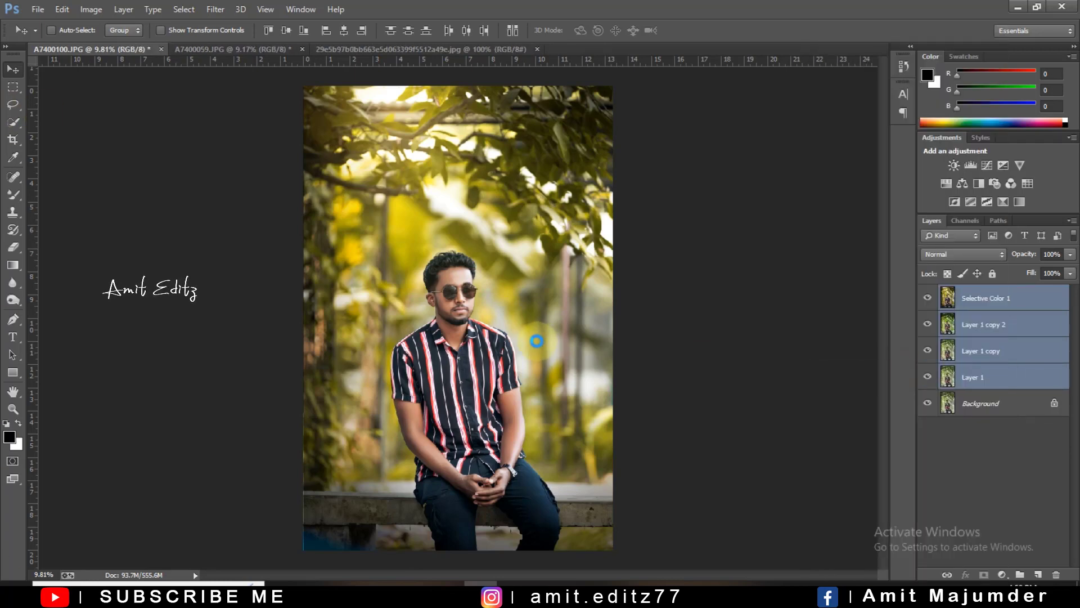
# Zoom the portrait and toggle the merged layer's visibility to compare before and after grading
pyautogui.moveTo(538, 336); pyautogui.dragTo(471, 294)
pyautogui.scroll(5, 471, 294)
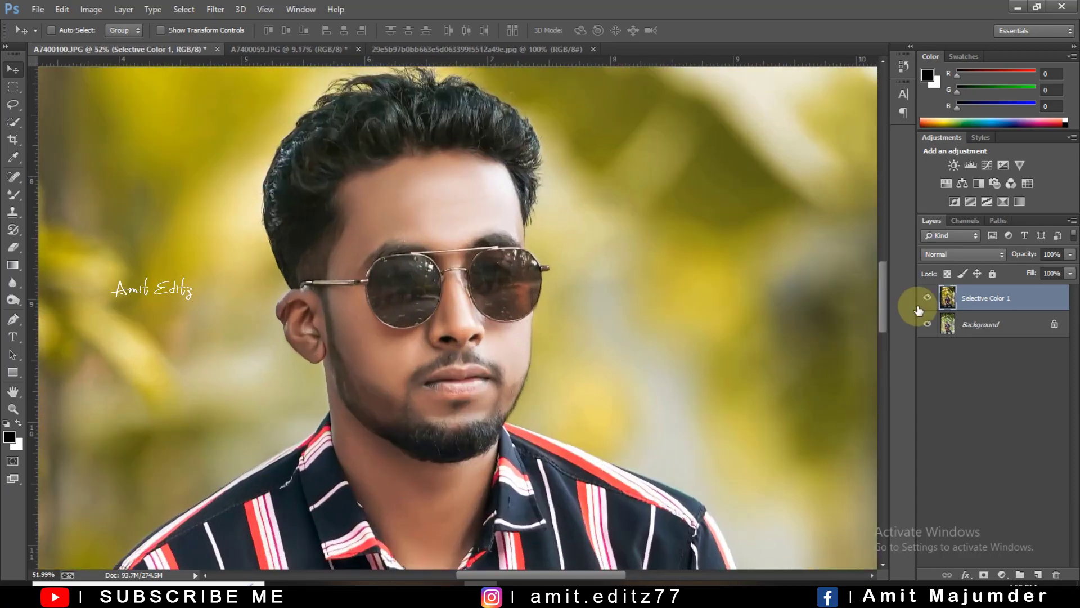
pyautogui.click(927, 299)
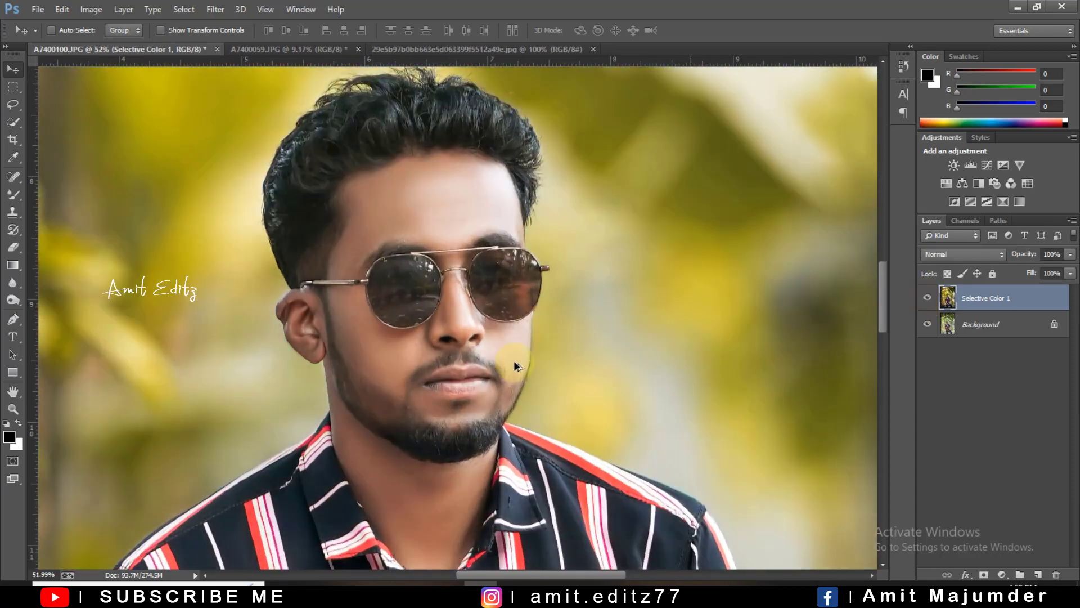
pyautogui.scroll(-5, 497, 361)
pyautogui.hotkey('ctrl', 'z')
pyautogui.scroll(-2, 498, 360)
pyautogui.scroll(1, 525, 377)
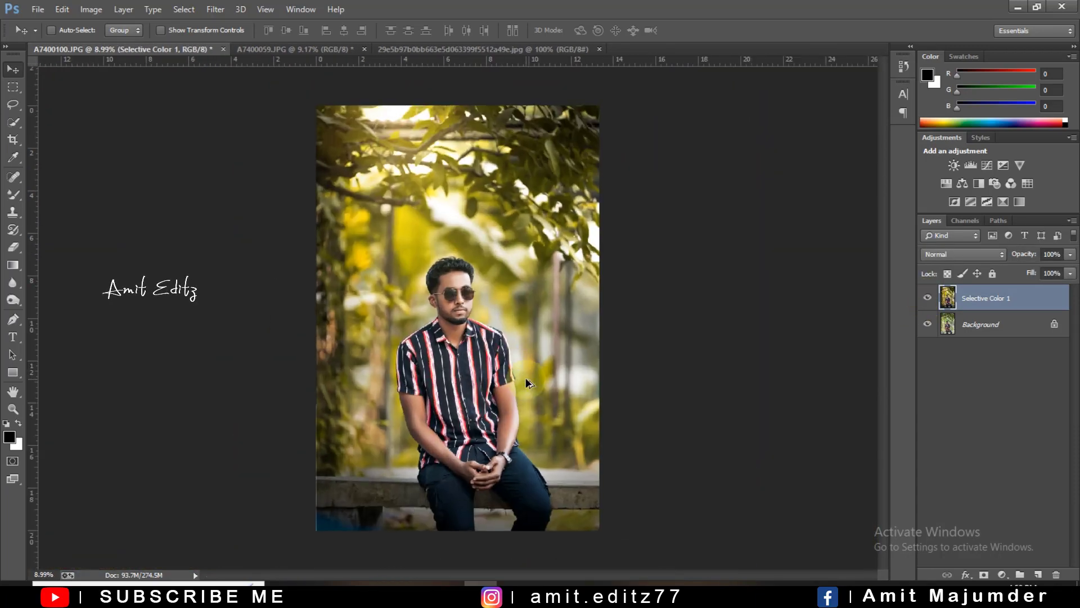
pyautogui.scroll(1, 529, 377)
pyautogui.click(928, 296)
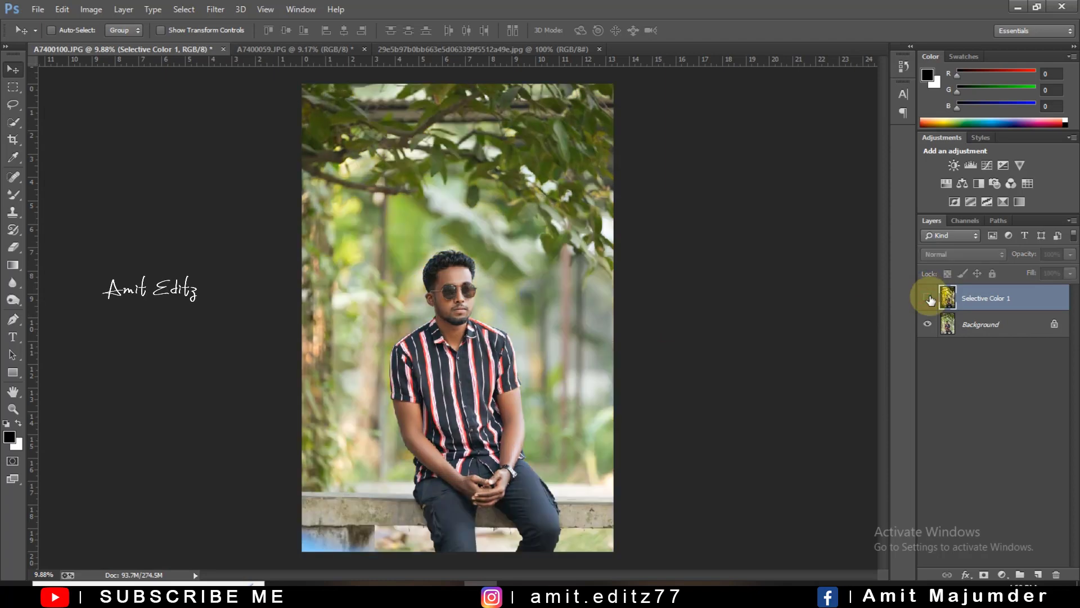
pyautogui.click(928, 297)
pyautogui.click(929, 297)
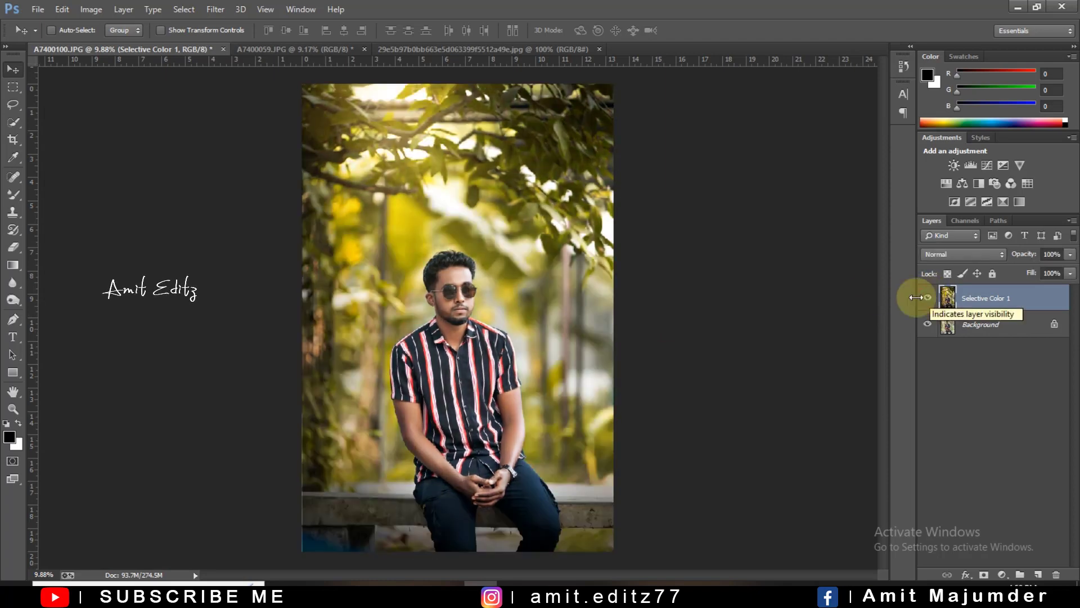
# Toggle the grading again and zoom around to inspect the finished yellow portrait
pyautogui.scroll(-1, 625, 247)
pyautogui.click(928, 298)
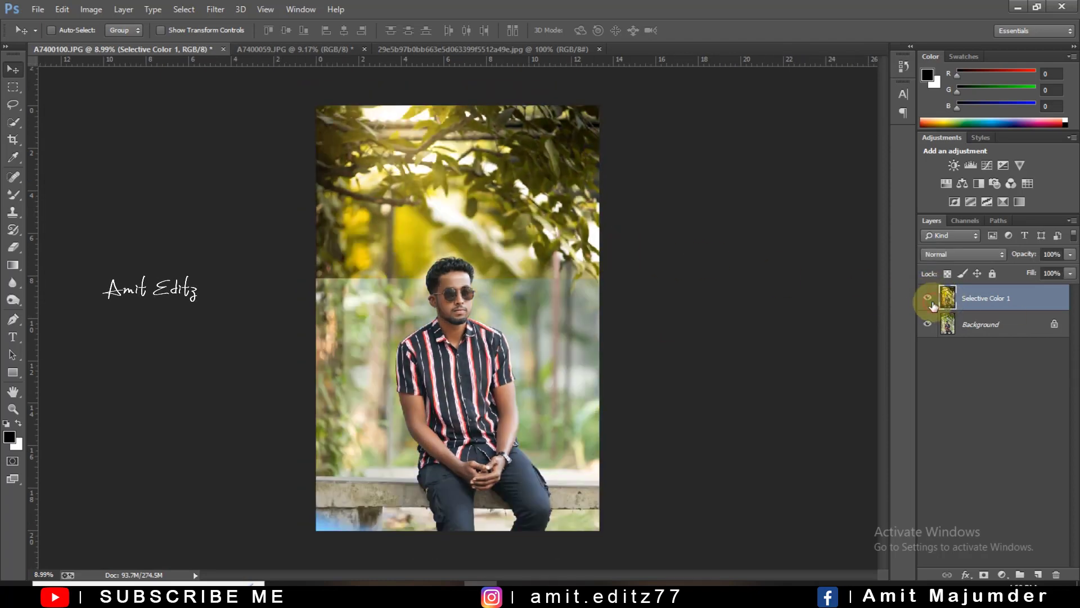
pyautogui.scroll(1, 642, 316)
pyautogui.scroll(1, 607, 305)
pyautogui.scroll(2, 403, 289)
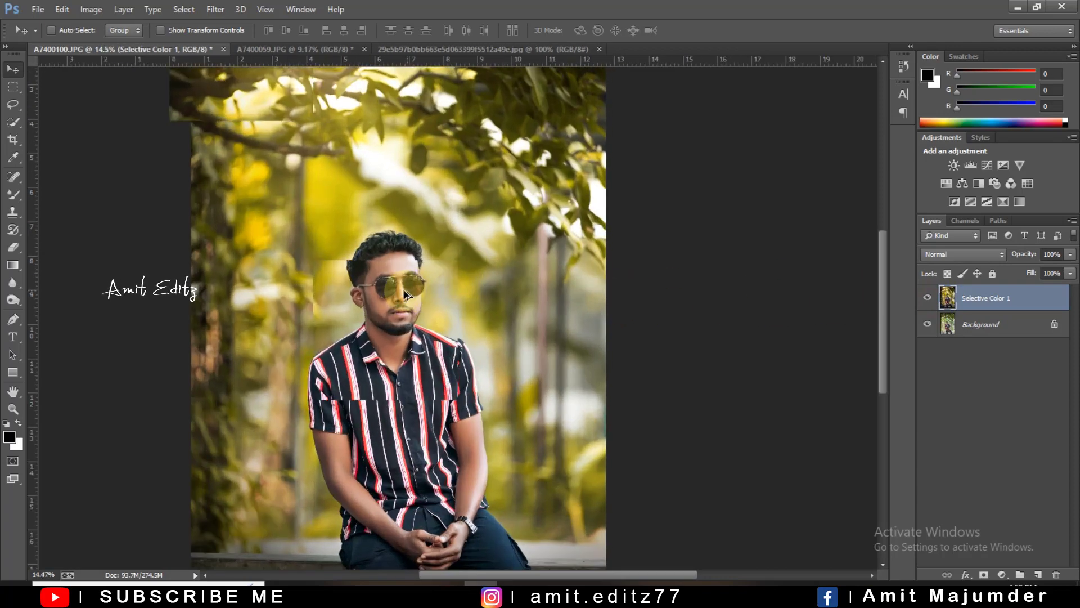
pyautogui.scroll(2, 388, 290)
pyautogui.scroll(2, 372, 294)
pyautogui.scroll(-1, 394, 298)
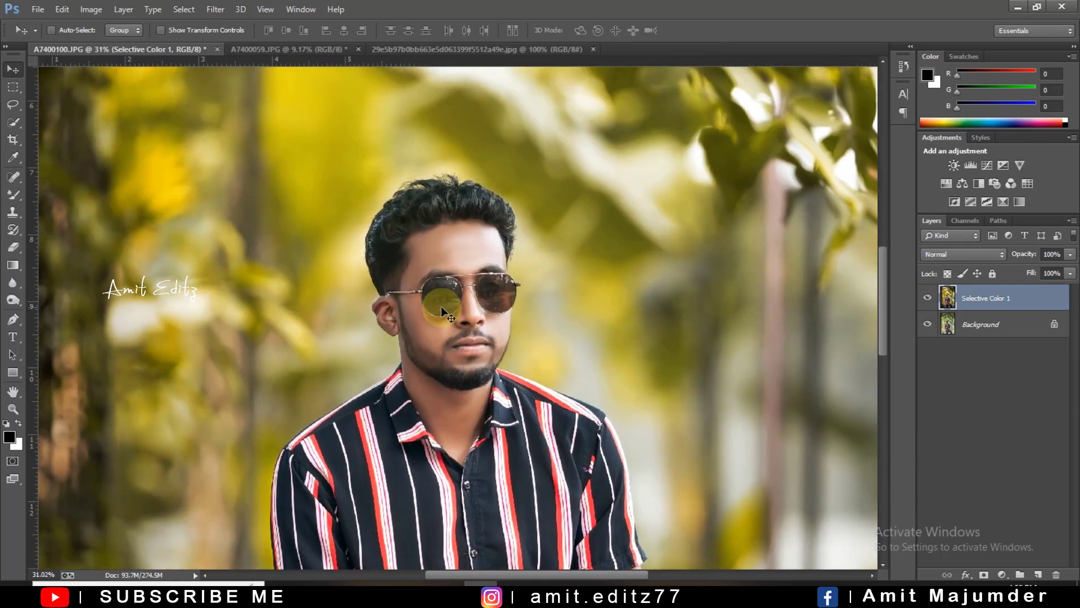
pyautogui.scroll(1, 444, 306)
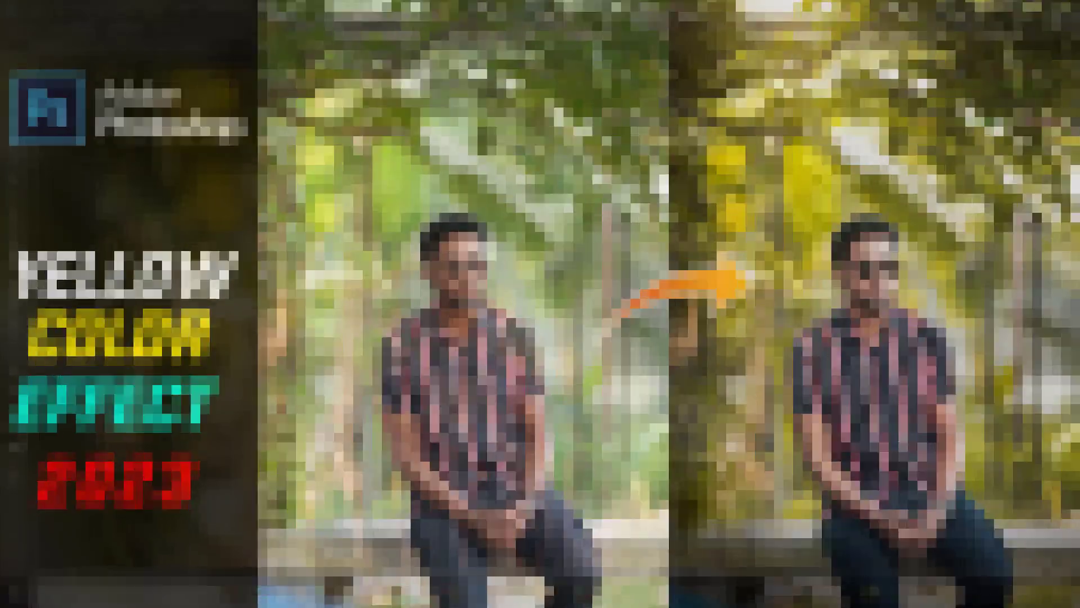